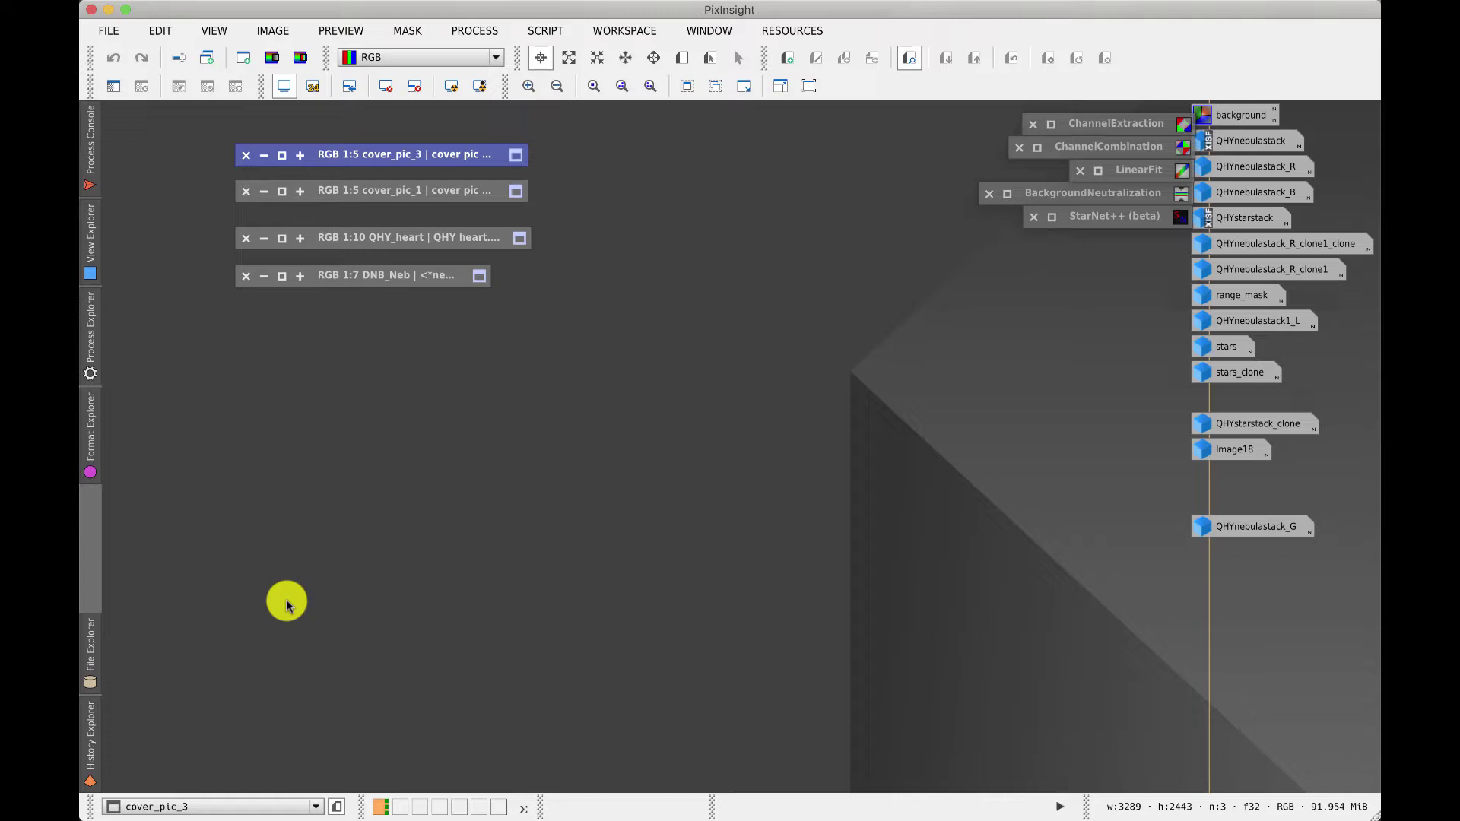
Step: Open cover_pic_3 and cover_pic_1 side by side for comparison, and minimise both images to icons
{"action": "left_click", "coordinate": [418, 156]}
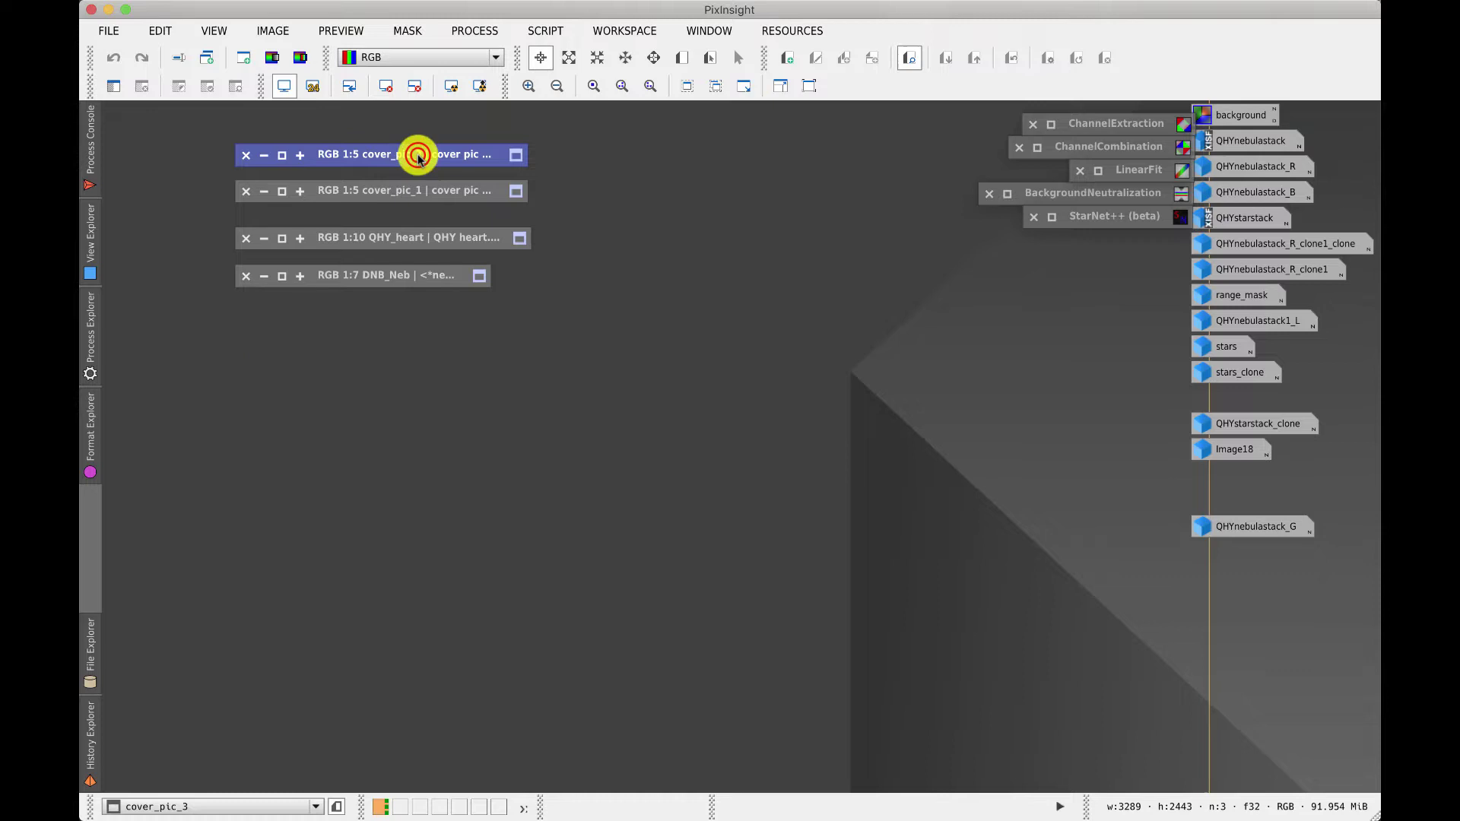
{"action": "left_click", "coordinate": [418, 156]}
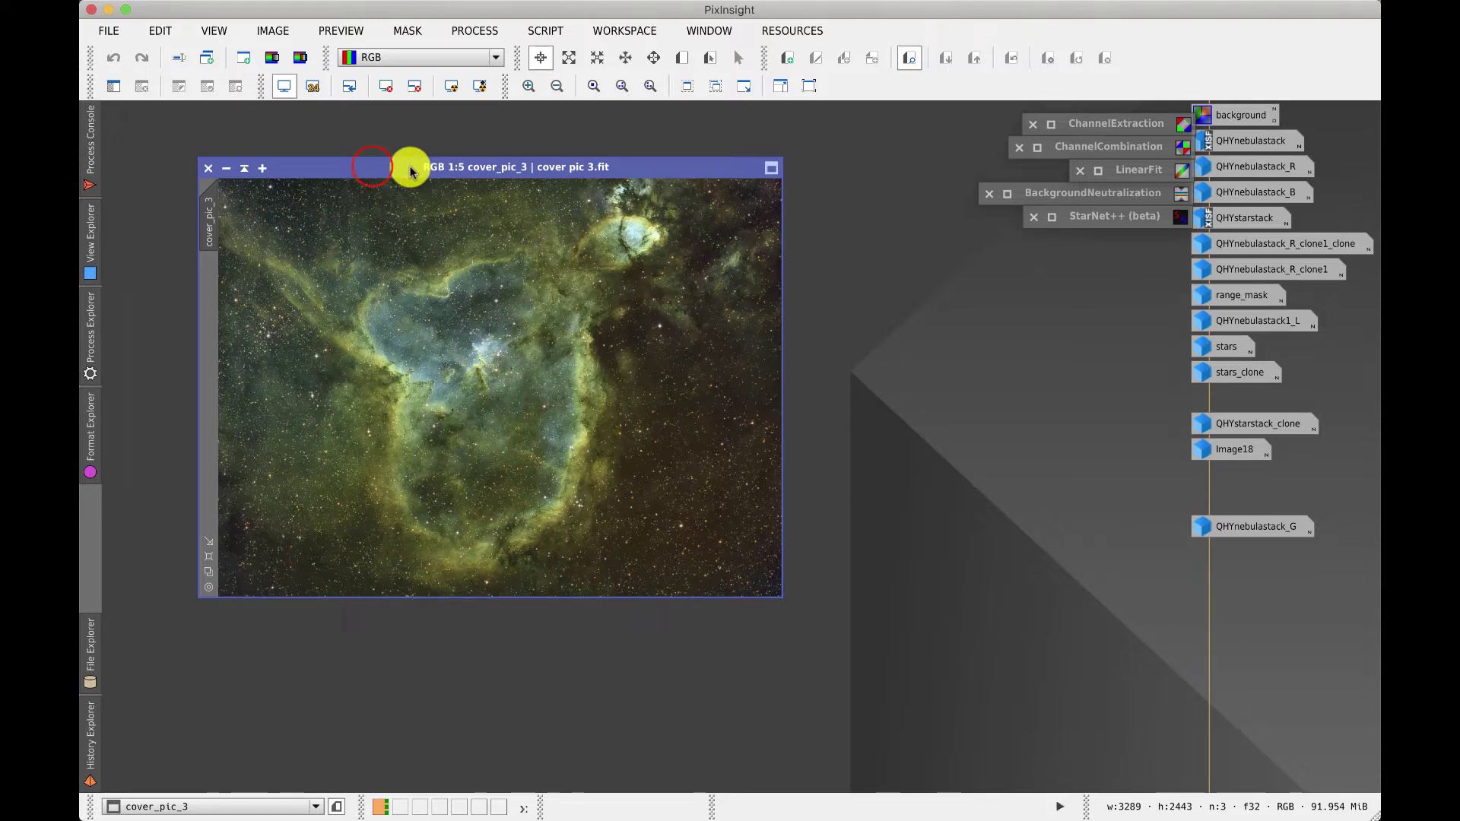
{"action": "left_click_drag", "start_coordinate": [372, 166], "coordinate": [799, 238]}
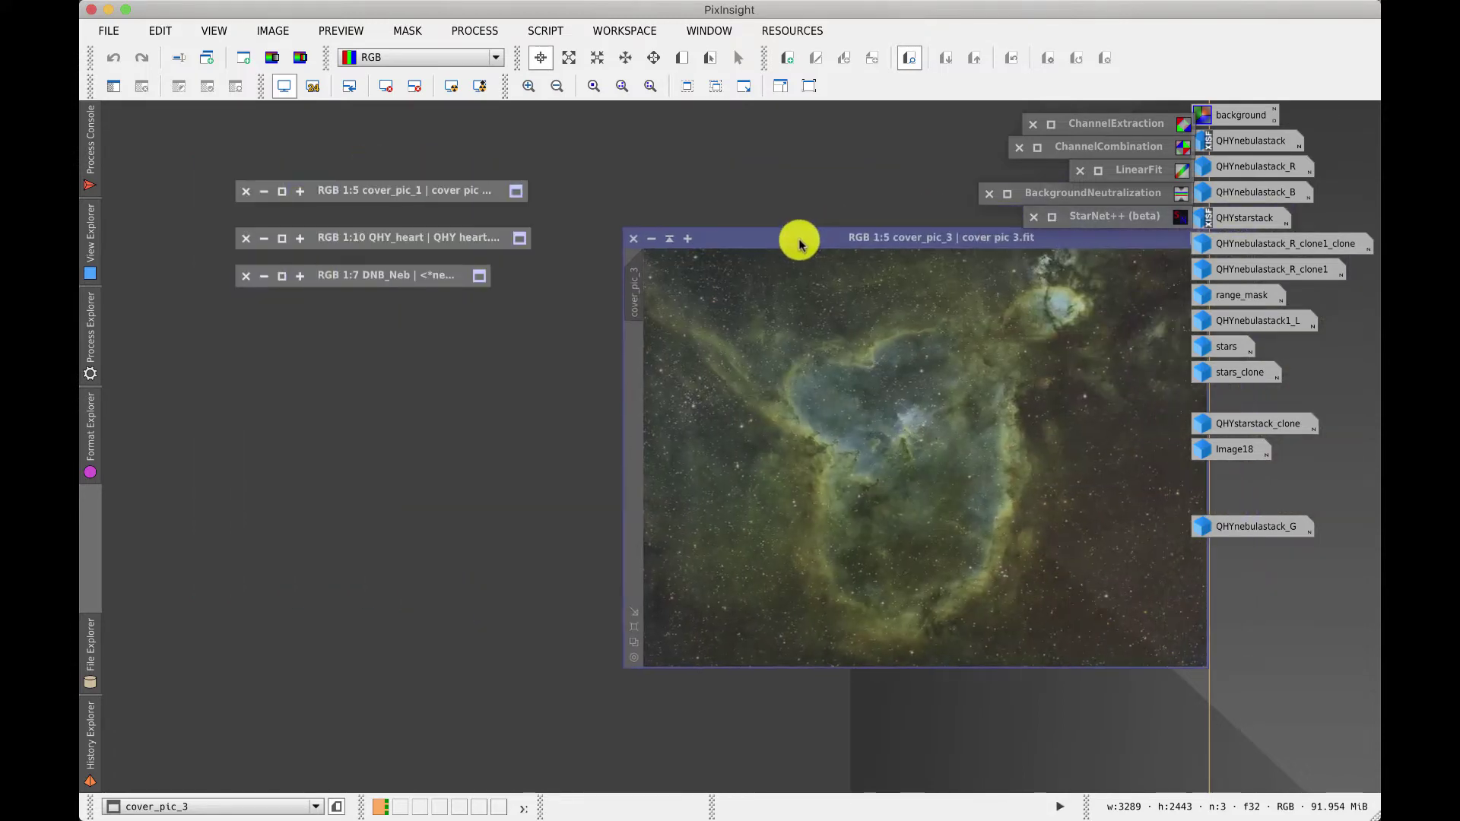
{"action": "left_click", "coordinate": [340, 192]}
{"action": "double_click", "coordinate": [340, 191]}
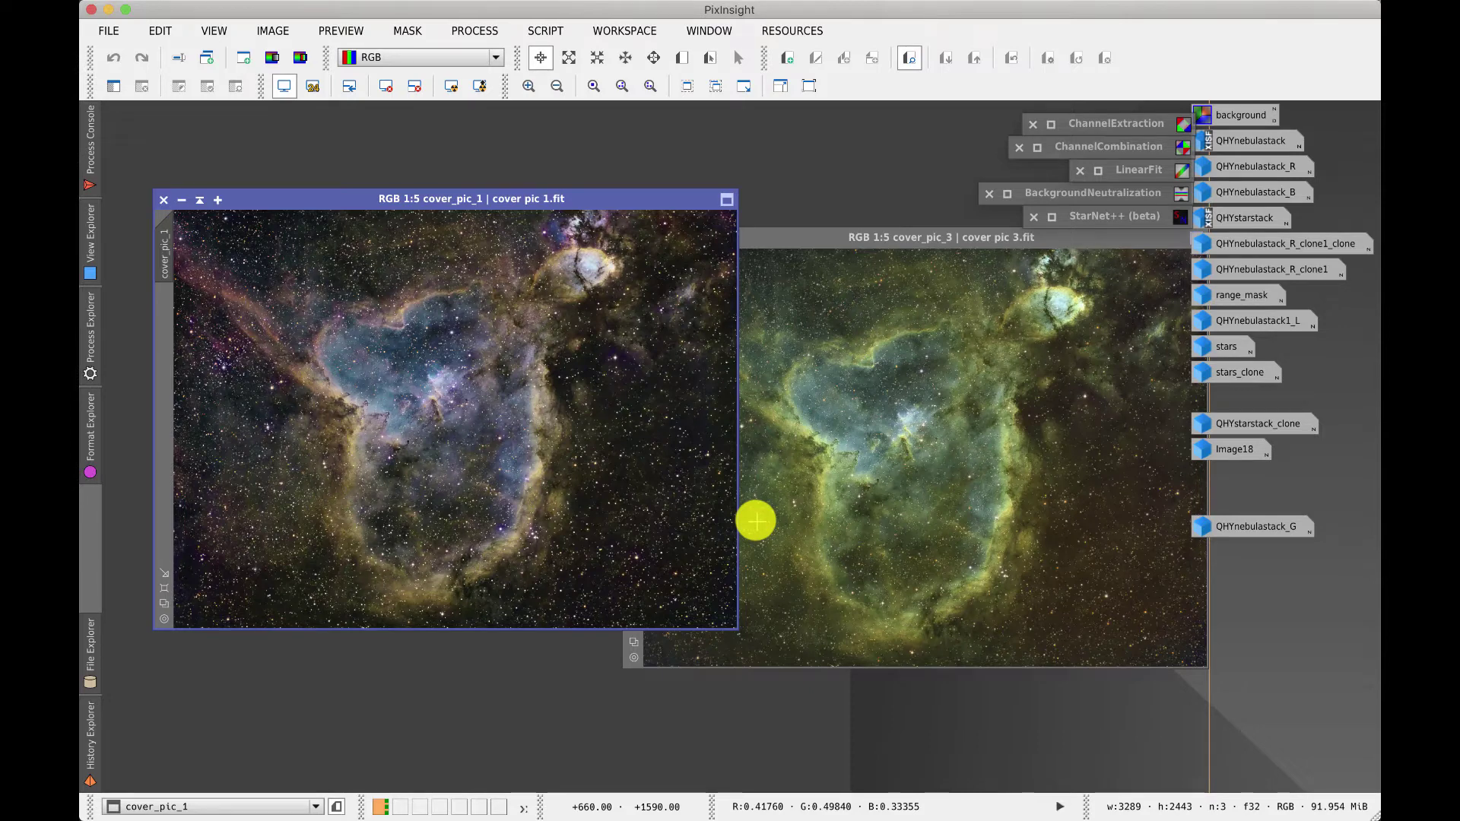
{"action": "left_click", "coordinate": [176, 203]}
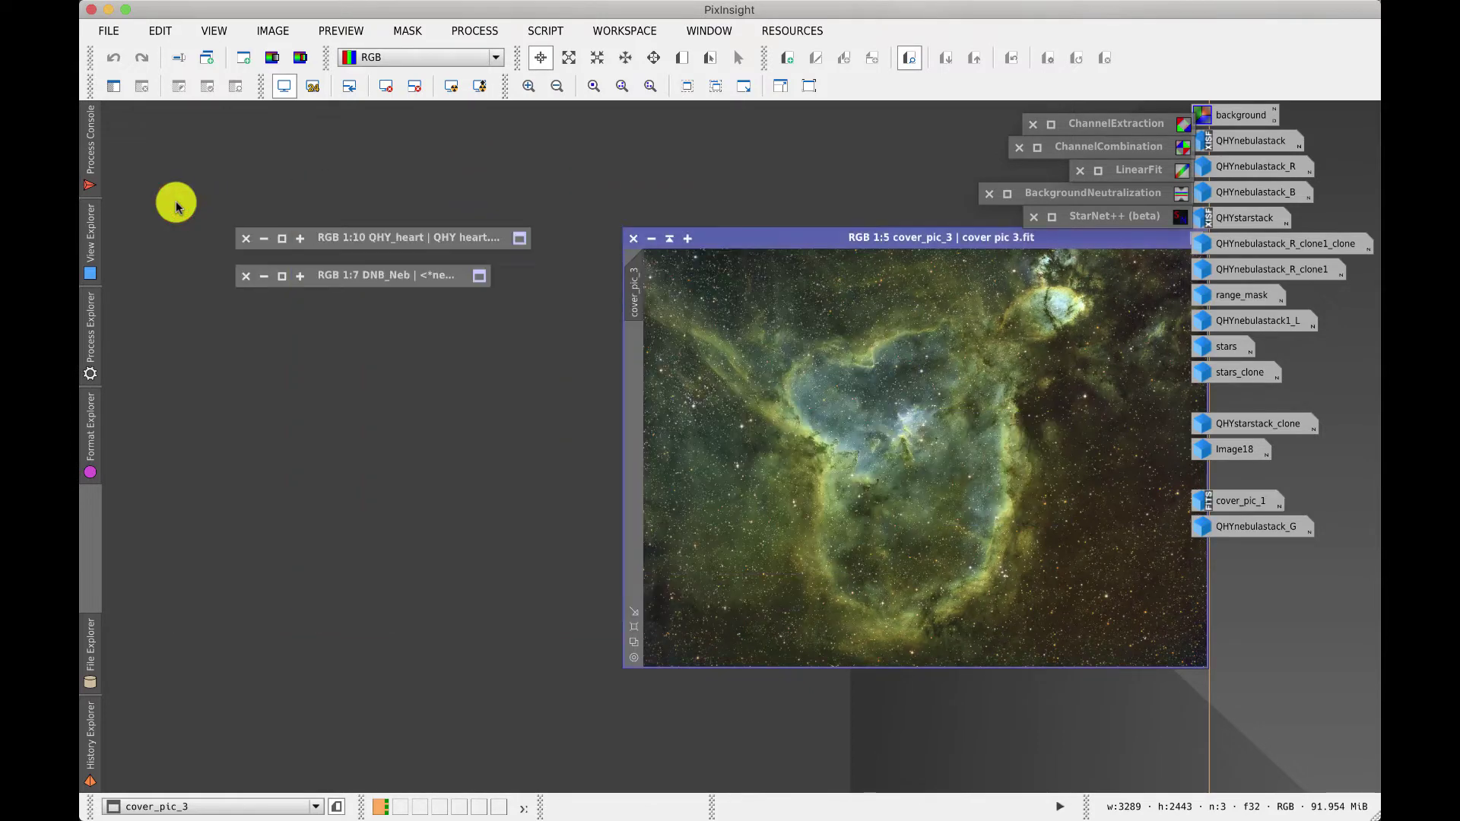
{"action": "left_click", "coordinate": [648, 239]}
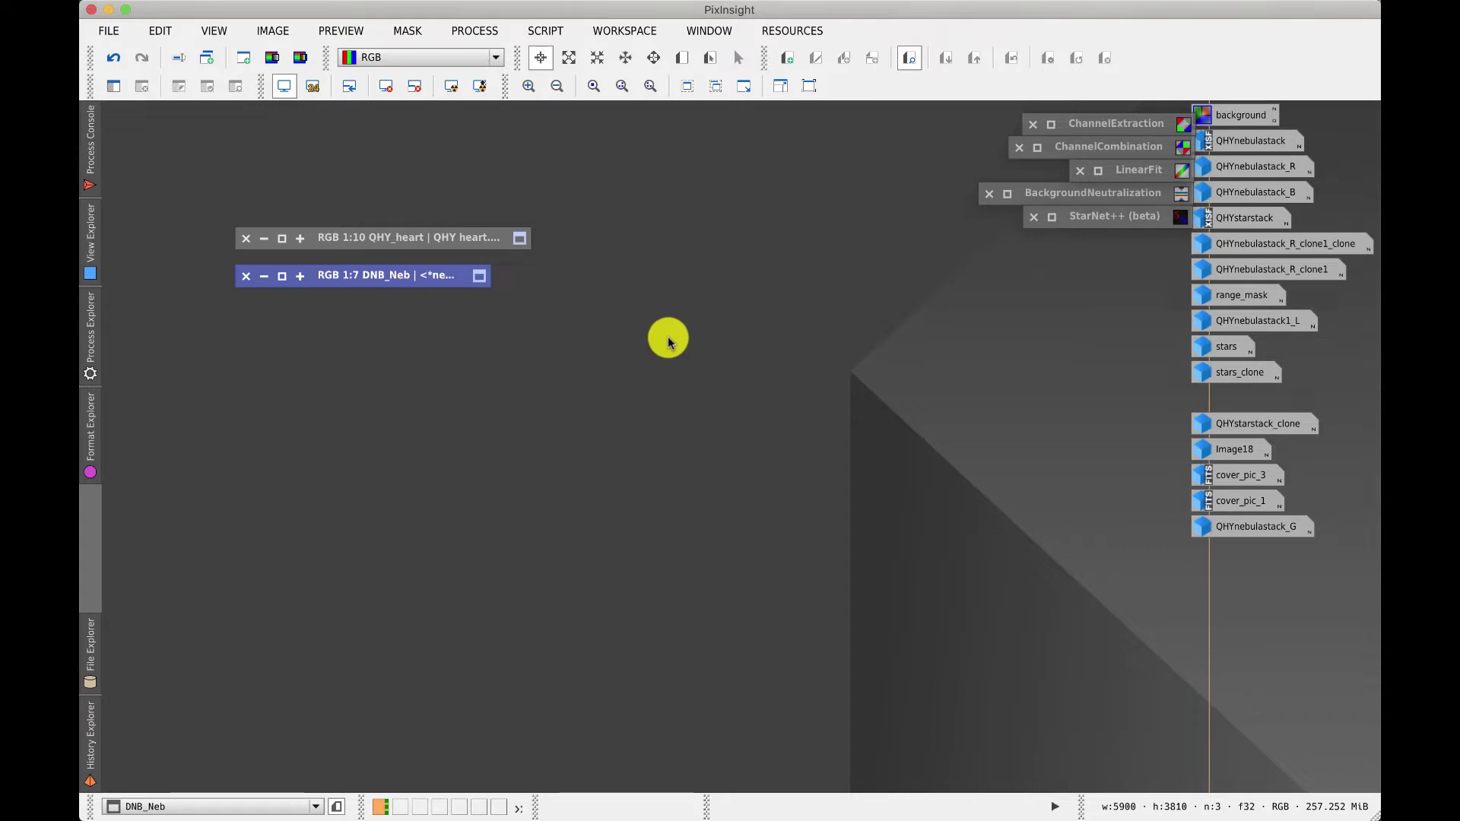
Step: View the QHY_heart and DNB_Neb images one after the other, minimise them and place the DNB_Neb icon below the other icons
{"action": "double_click", "coordinate": [414, 238]}
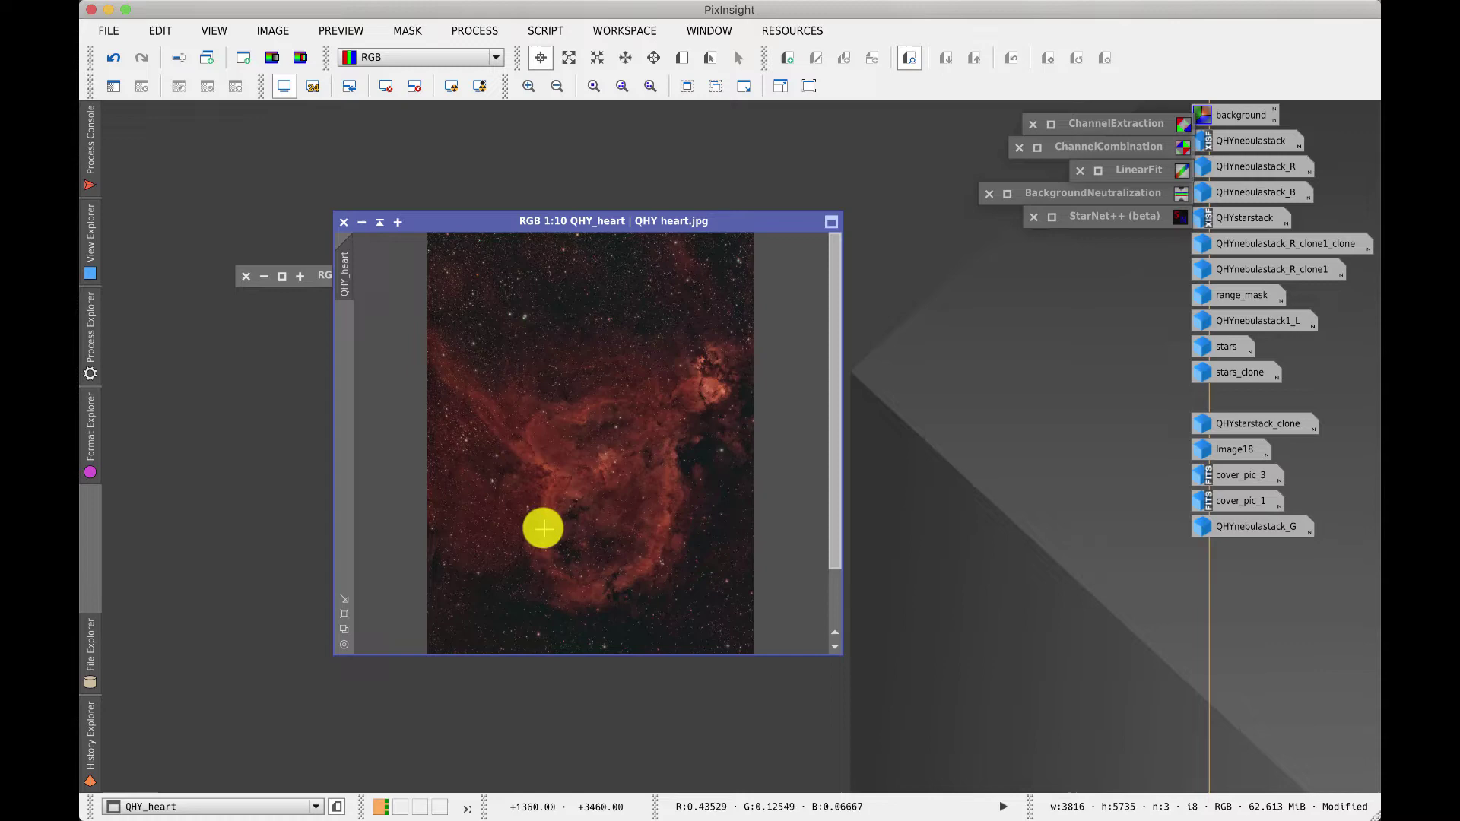
{"action": "left_click", "coordinate": [361, 222]}
{"action": "double_click", "coordinate": [371, 275]}
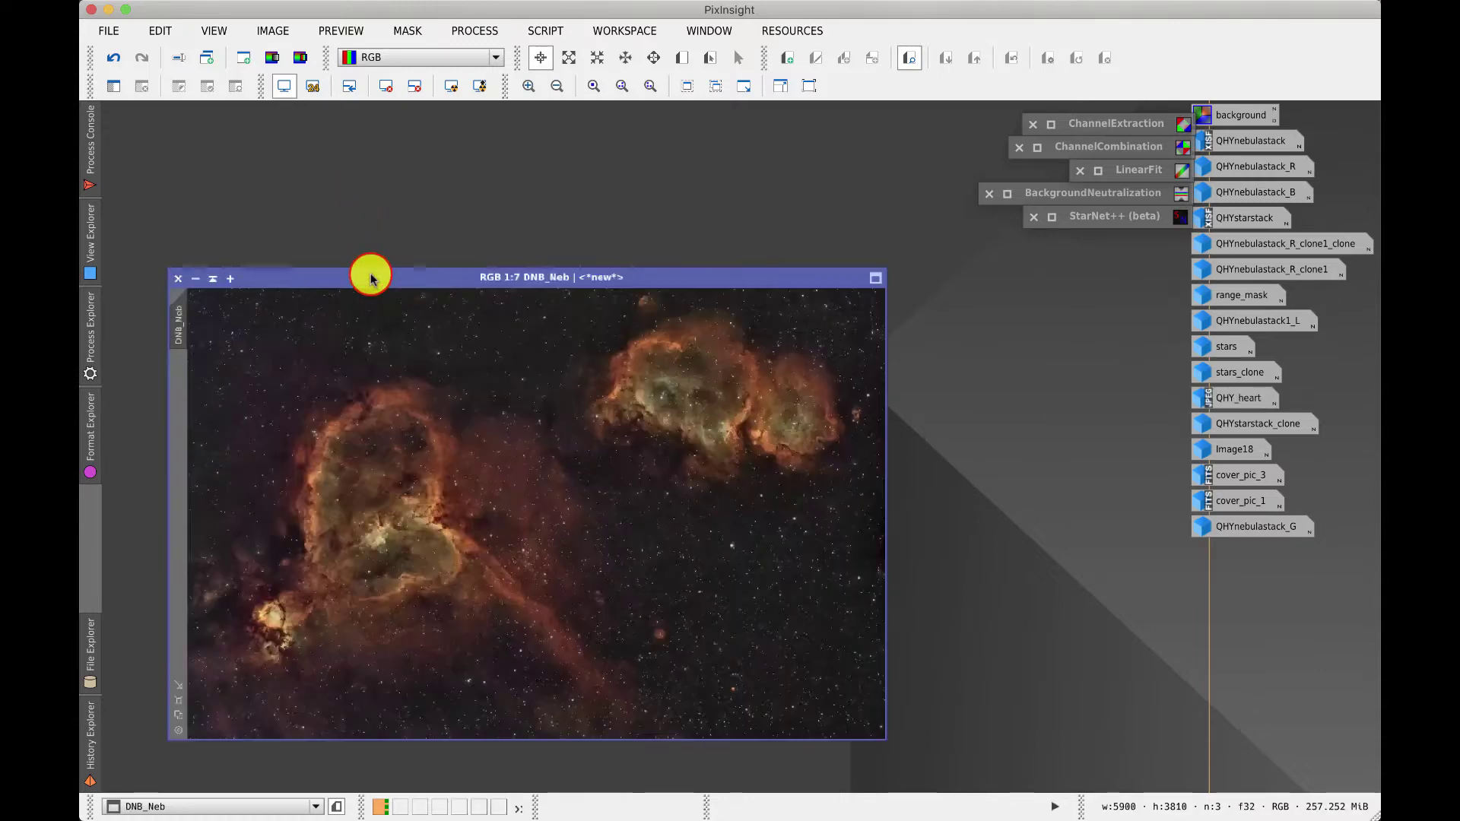
{"action": "left_click_drag", "start_coordinate": [371, 278], "coordinate": [396, 224]}
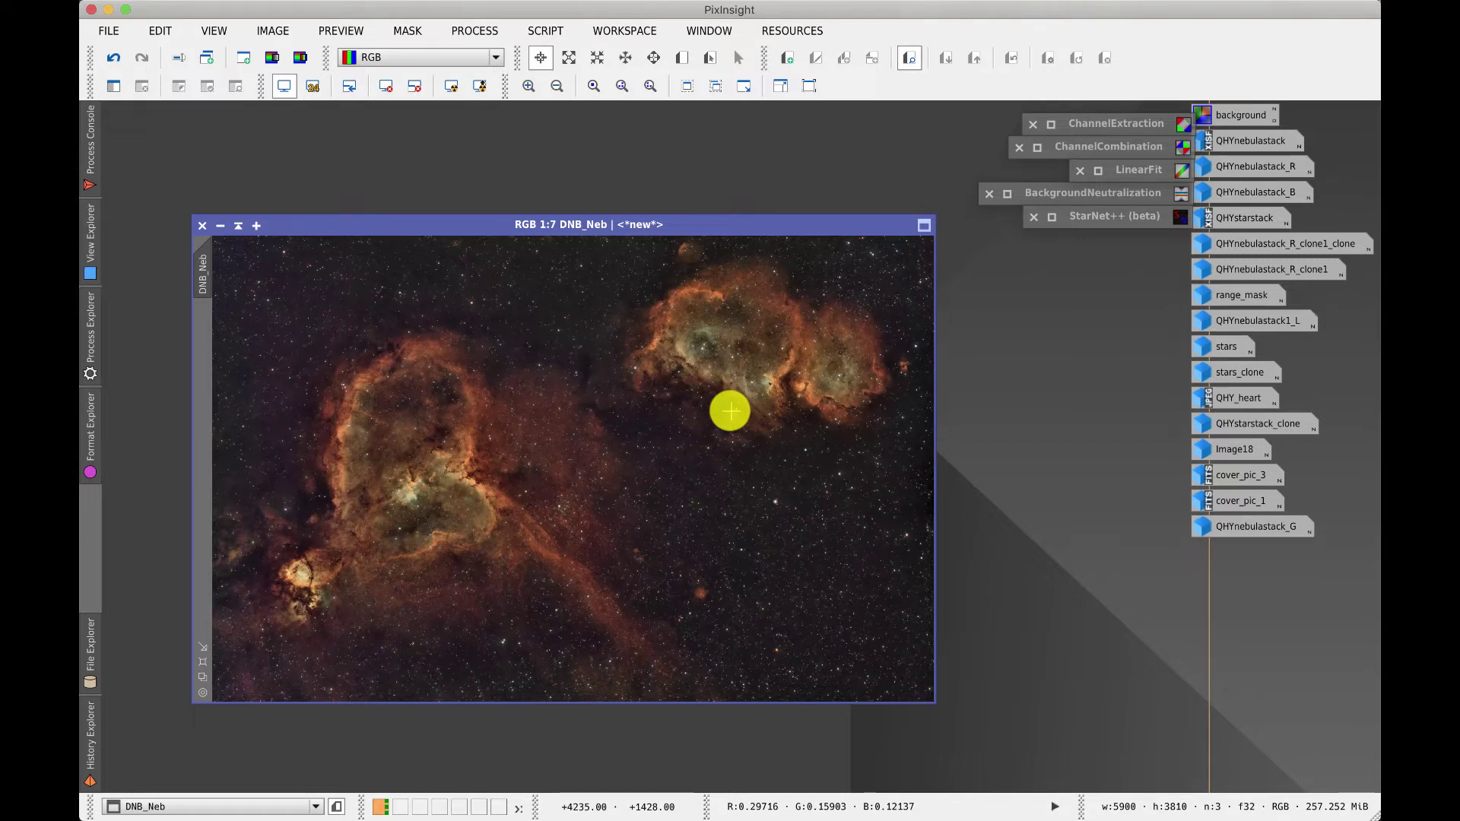
{"action": "left_click", "coordinate": [221, 225]}
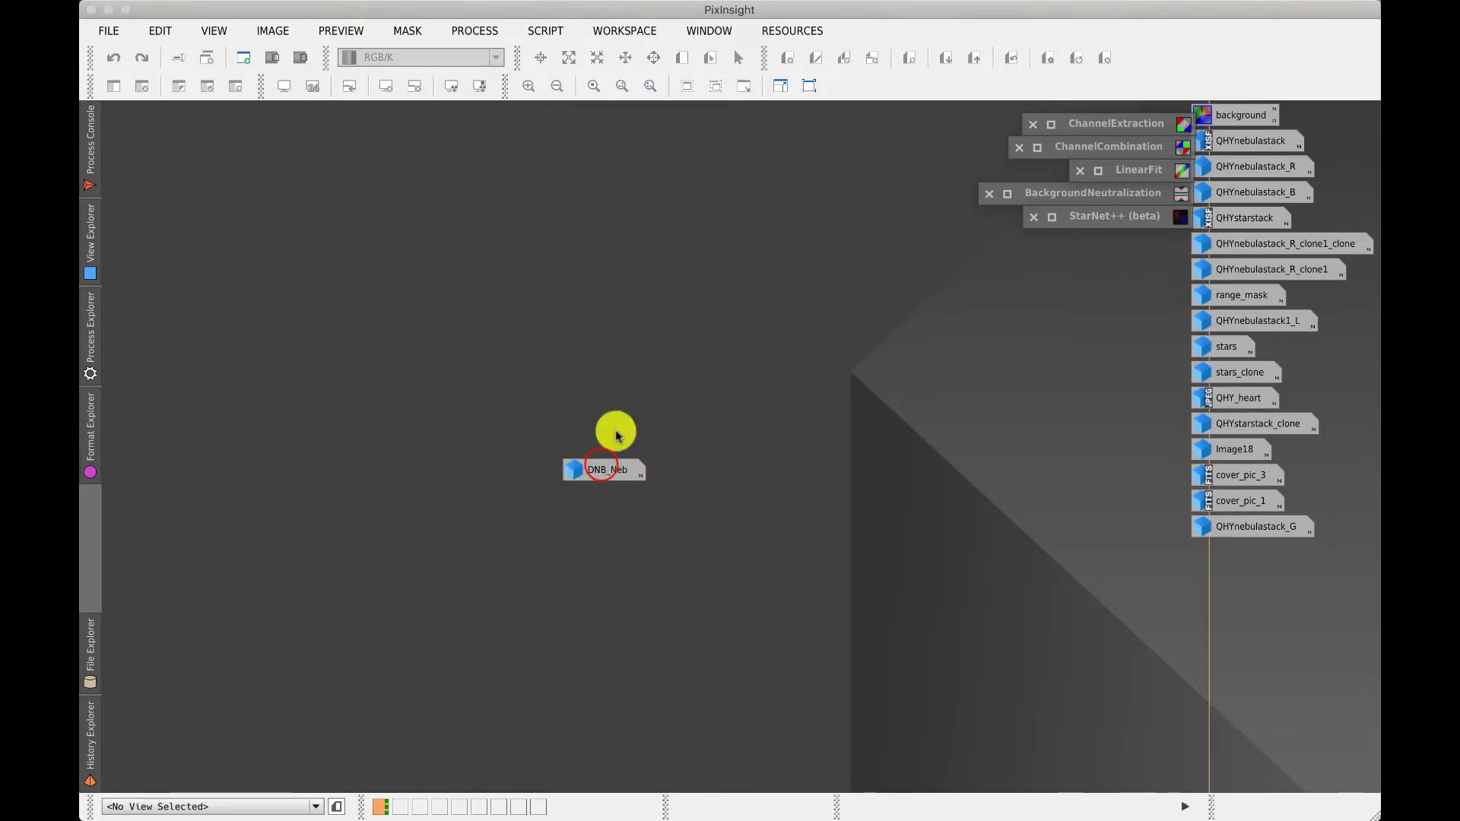
{"action": "left_click", "coordinate": [601, 467]}
{"action": "left_click_drag", "start_coordinate": [601, 468], "coordinate": [1215, 561]}
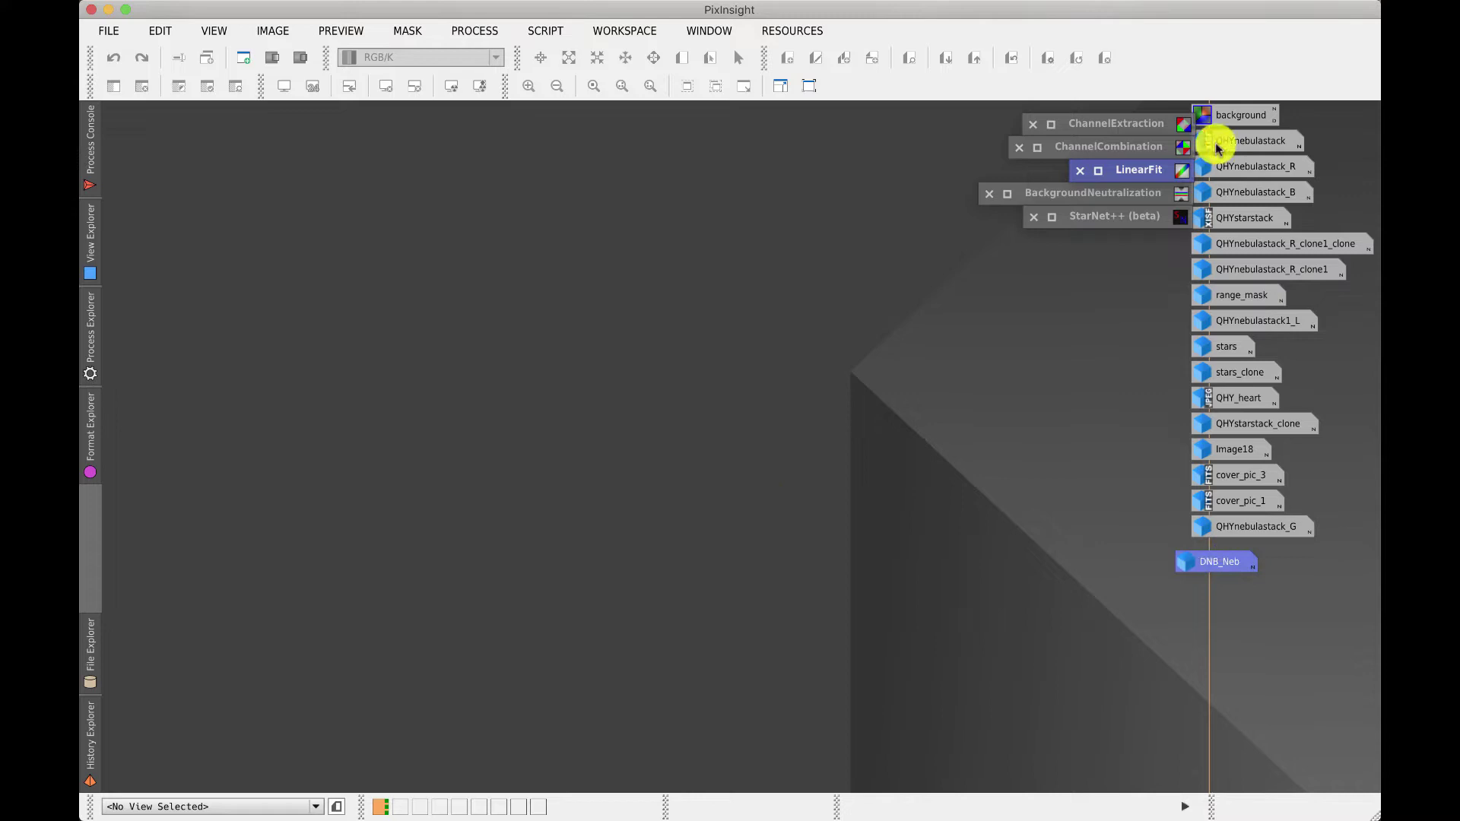
Step: Open the QHYnebulastack image, reset its screen stretch to show the linear data, and reapply the automatic stretch
{"action": "double_click", "coordinate": [1234, 141]}
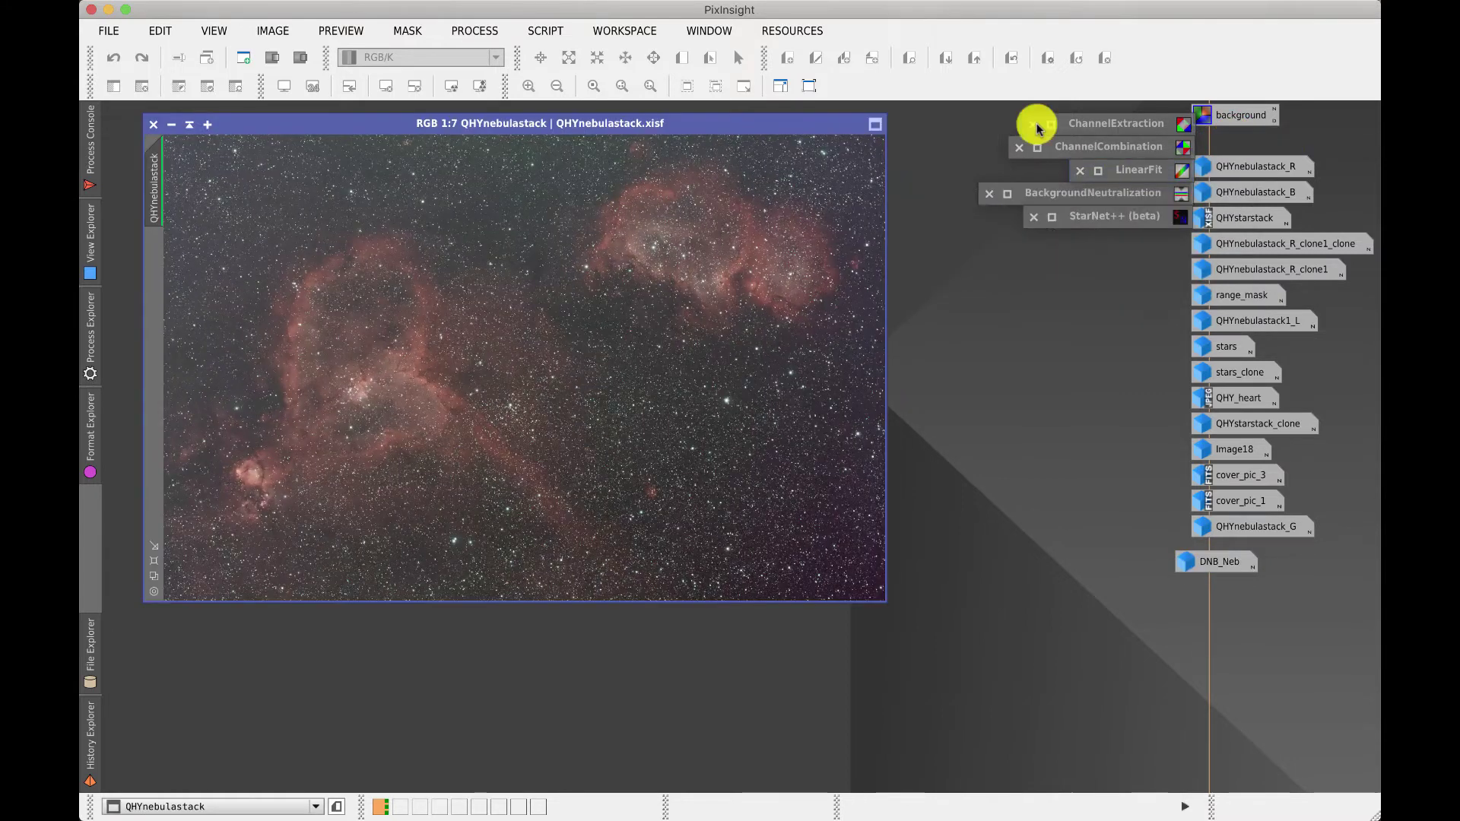
{"action": "left_click", "coordinate": [452, 87]}
{"action": "left_click", "coordinate": [388, 87]}
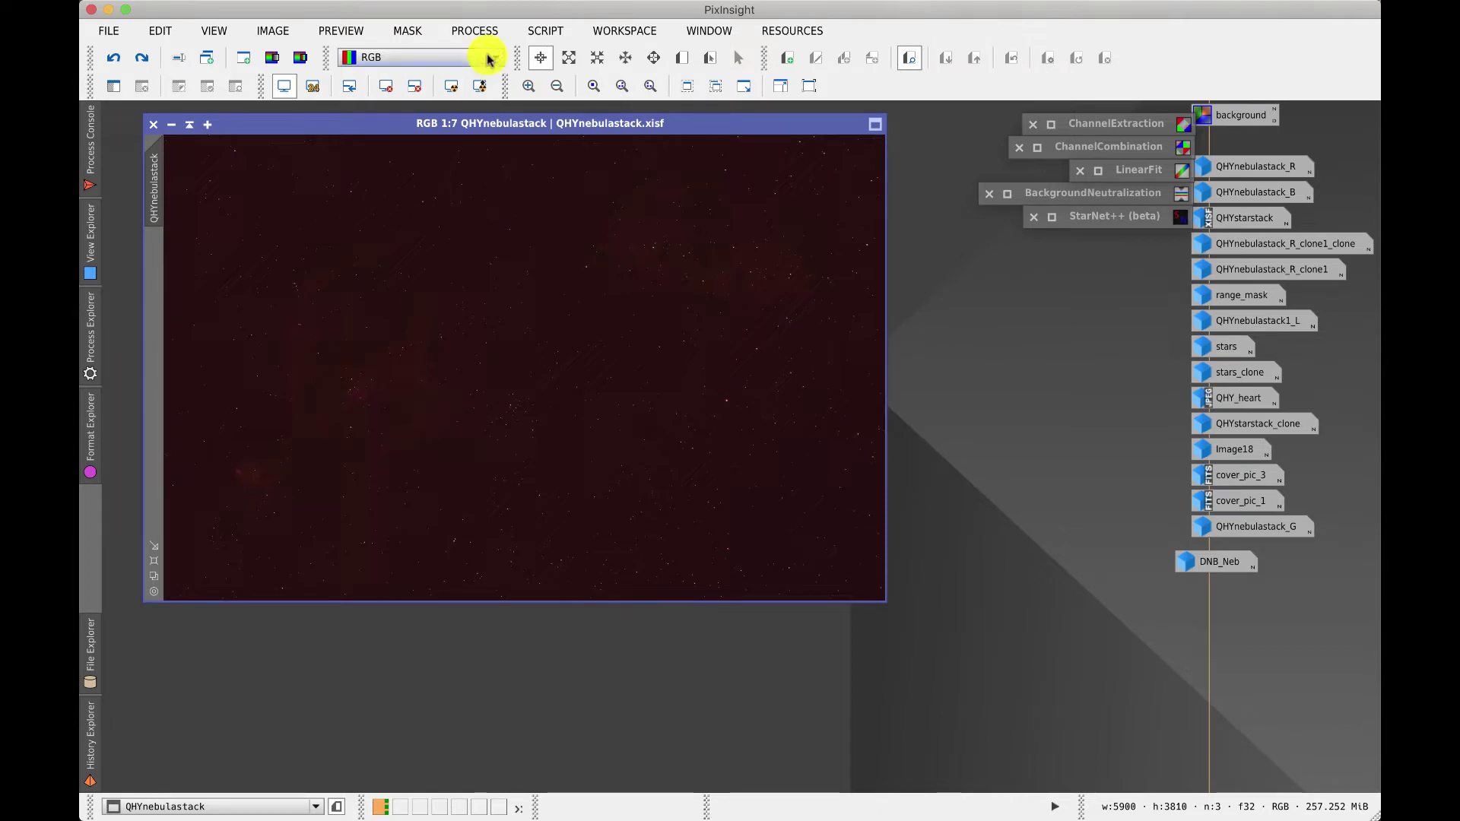
{"action": "left_click", "coordinate": [451, 88]}
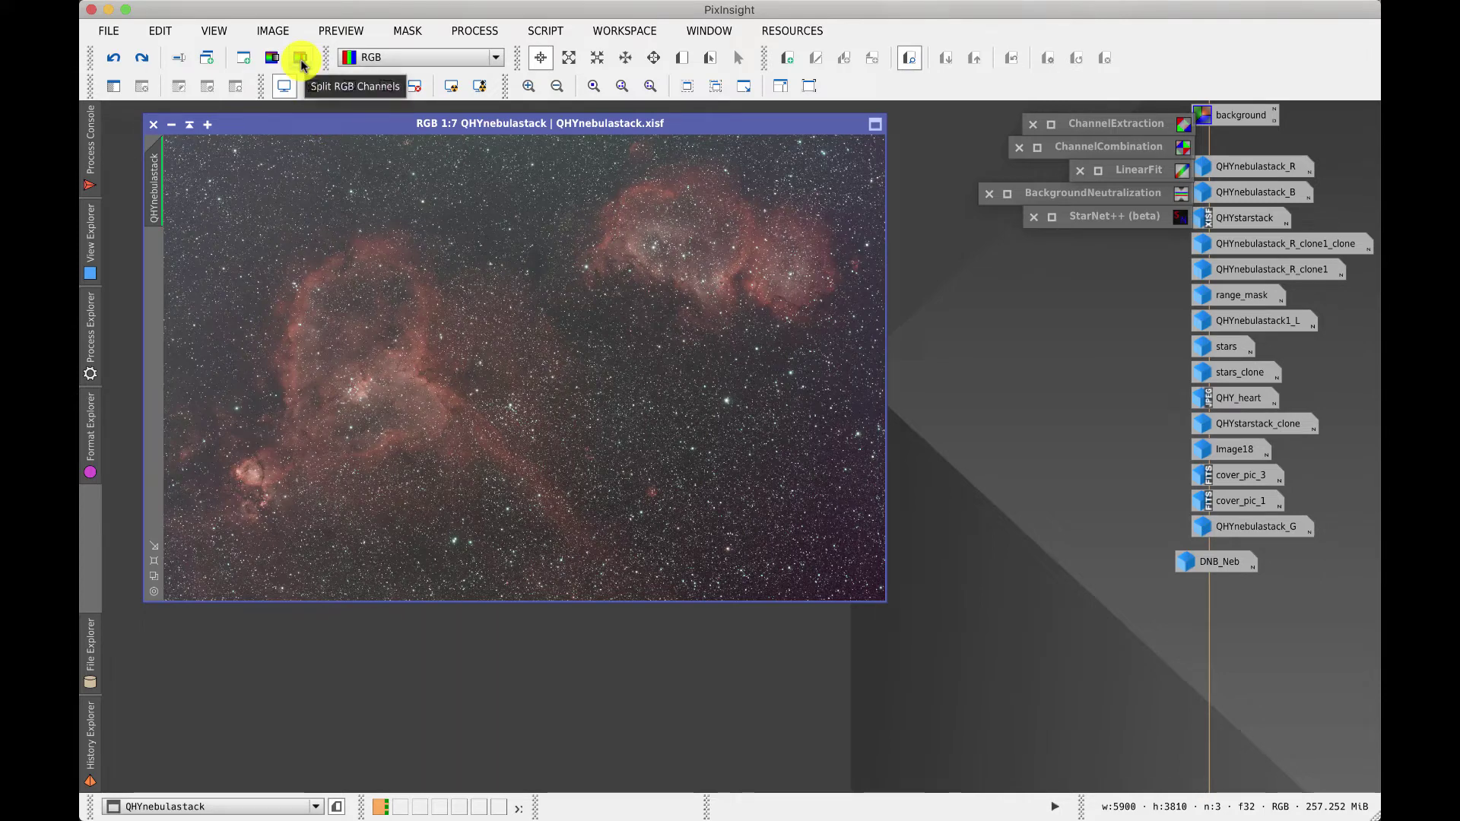
Step: Show the ChannelExtraction process with the RGB color space and restore the QHYnebulastack_R, QHYnebulastack_B and QHYnebulastack_G channel images
{"action": "double_click", "coordinate": [1084, 126]}
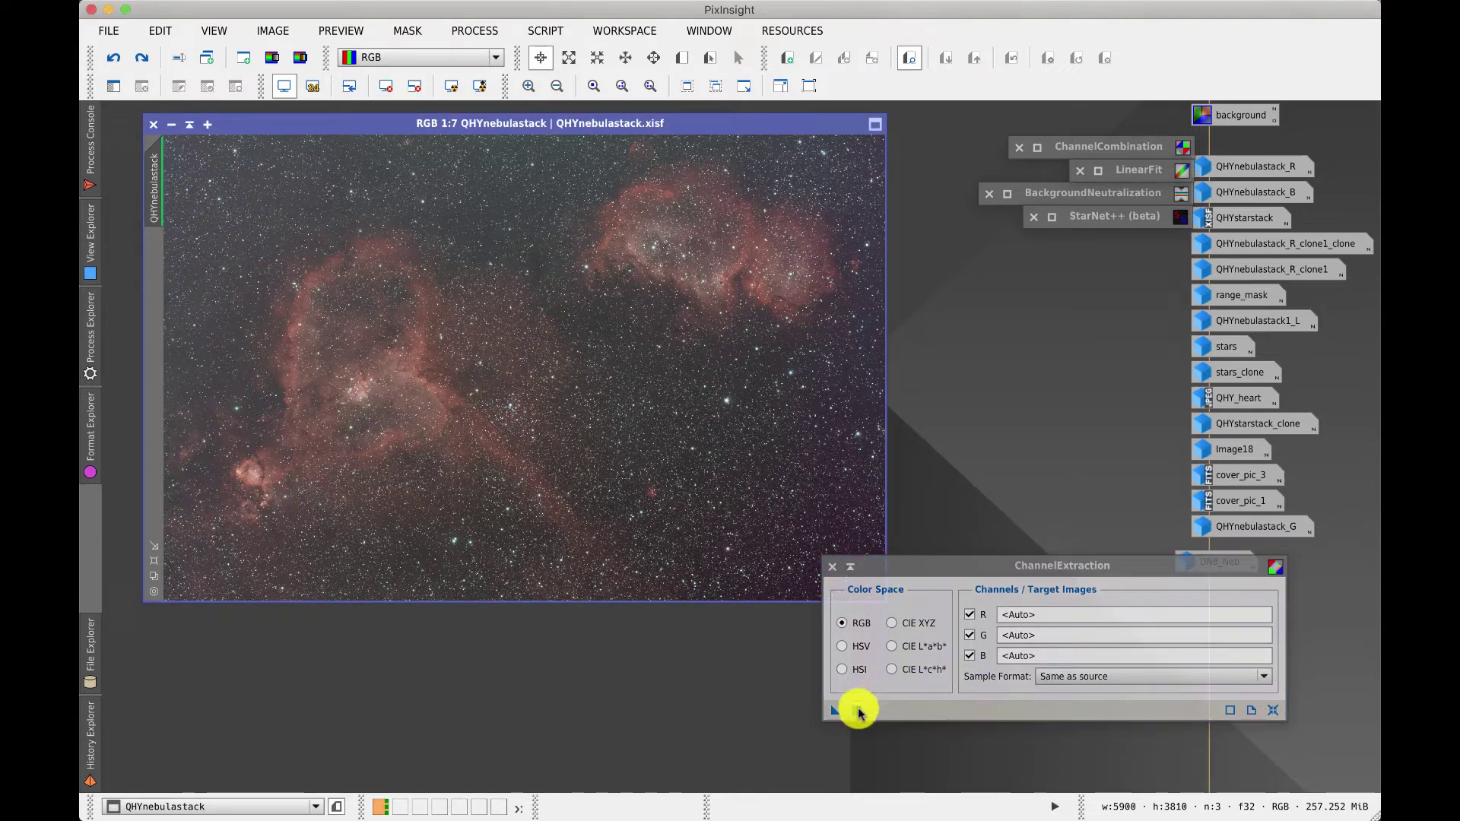
{"action": "mouse_move", "coordinate": [859, 712]}
{"action": "left_mouse_down"}
{"action": "mouse_move", "coordinate": [847, 570]}
{"action": "mouse_move", "coordinate": [865, 561]}
{"action": "left_mouse_up"}
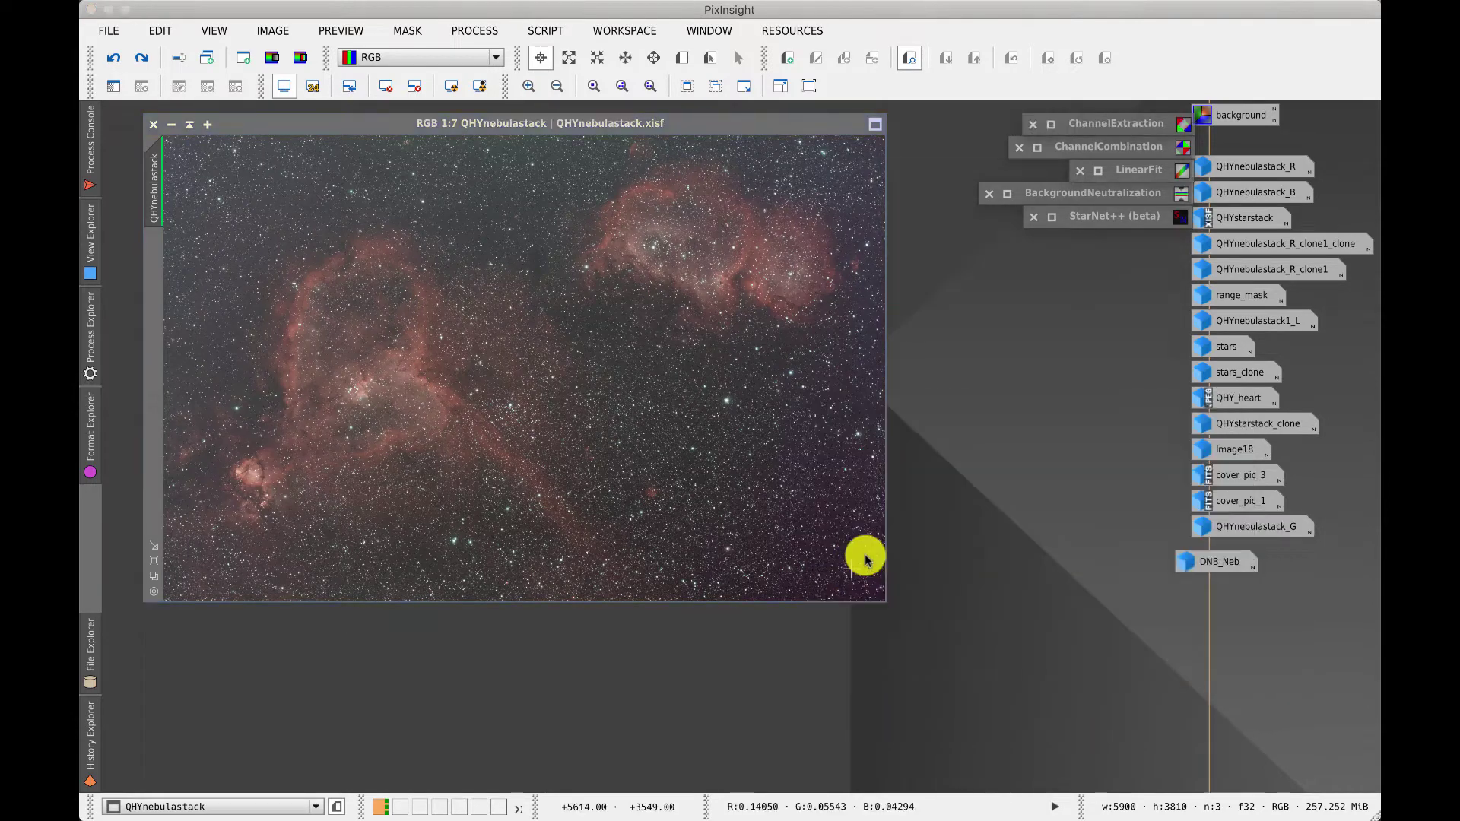
{"action": "double_click", "coordinate": [1254, 166]}
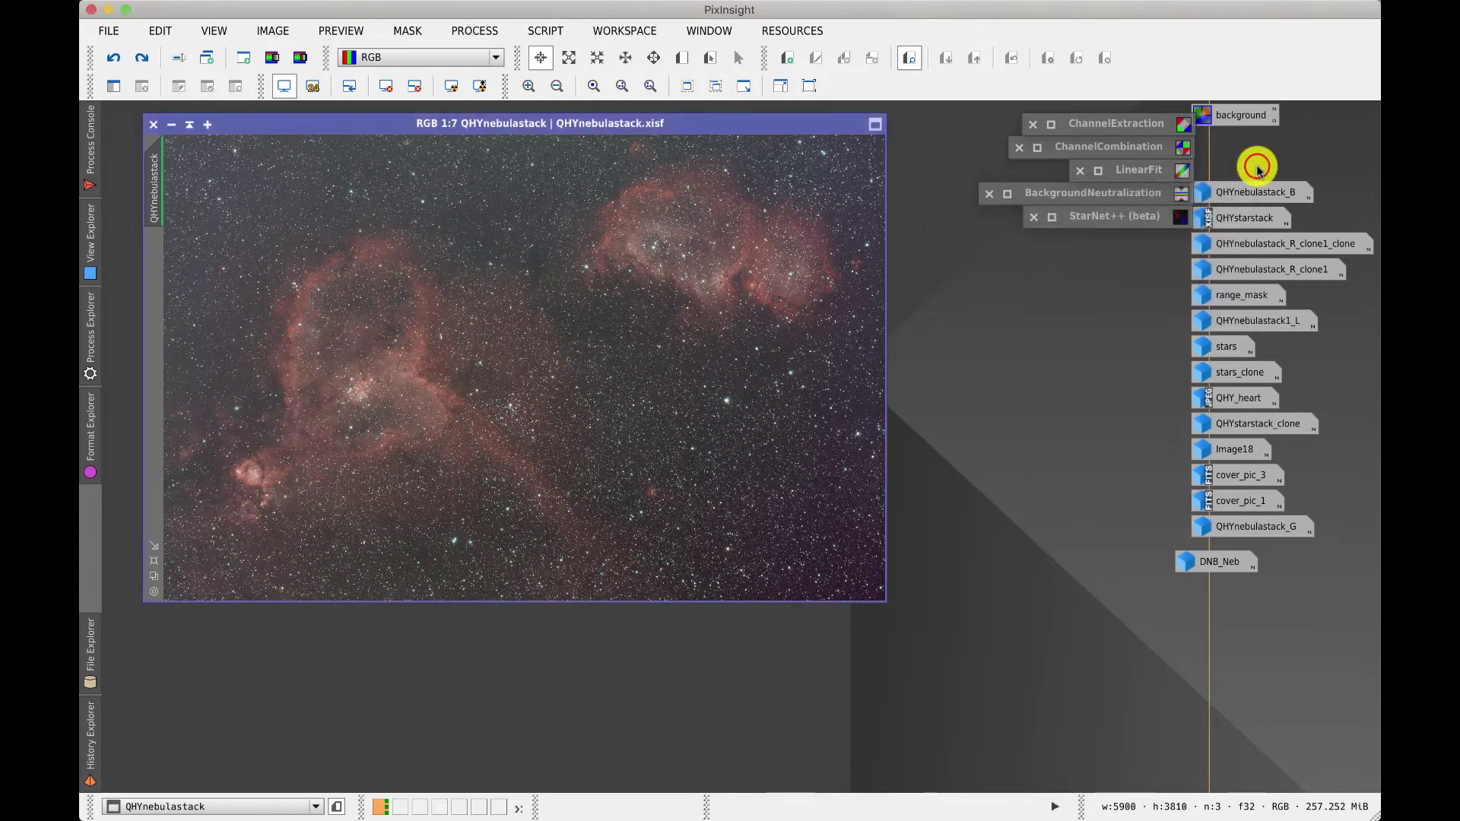
{"action": "double_click", "coordinate": [1256, 193]}
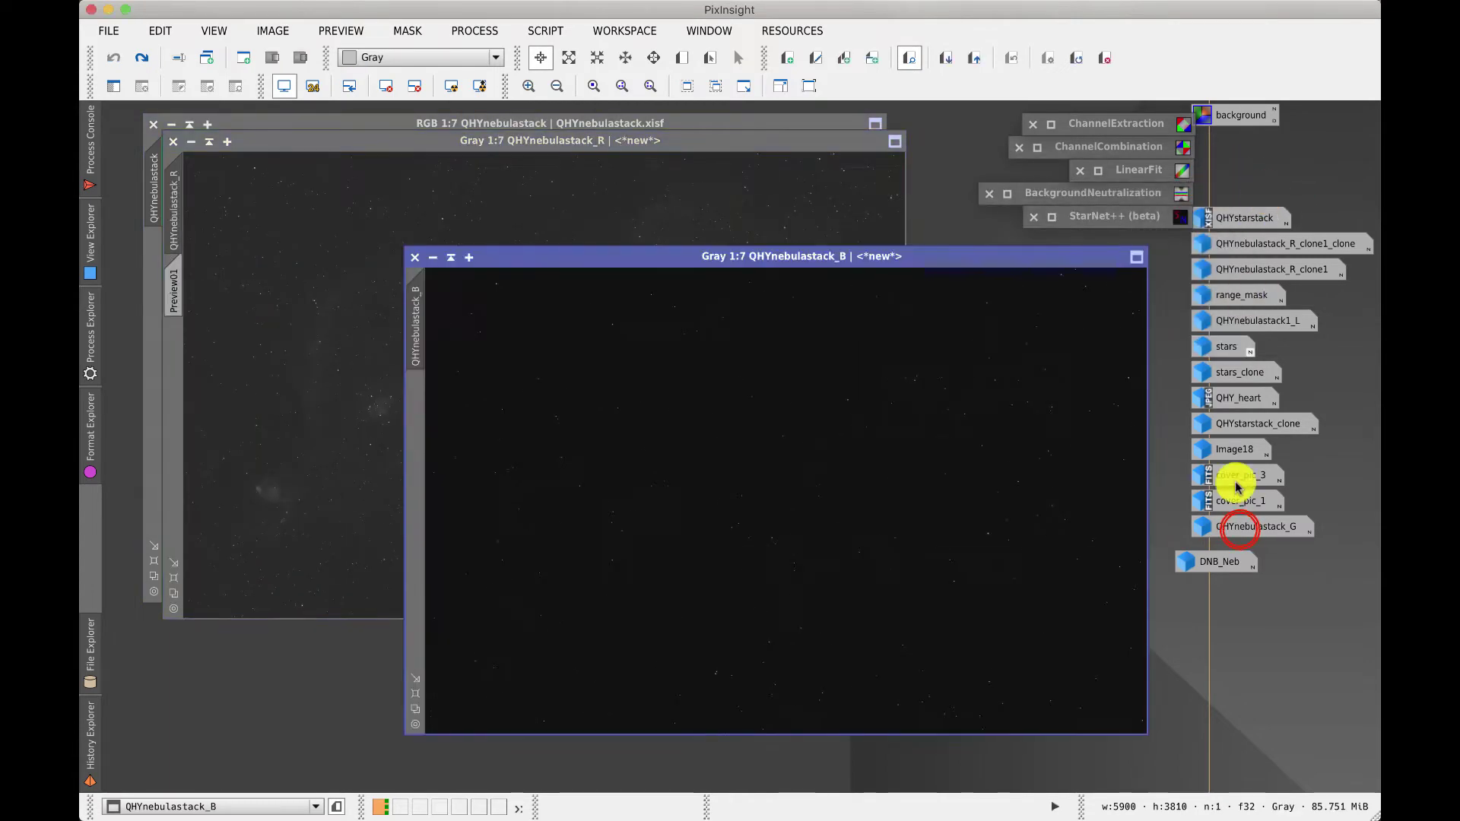
{"action": "double_click", "coordinate": [1239, 526]}
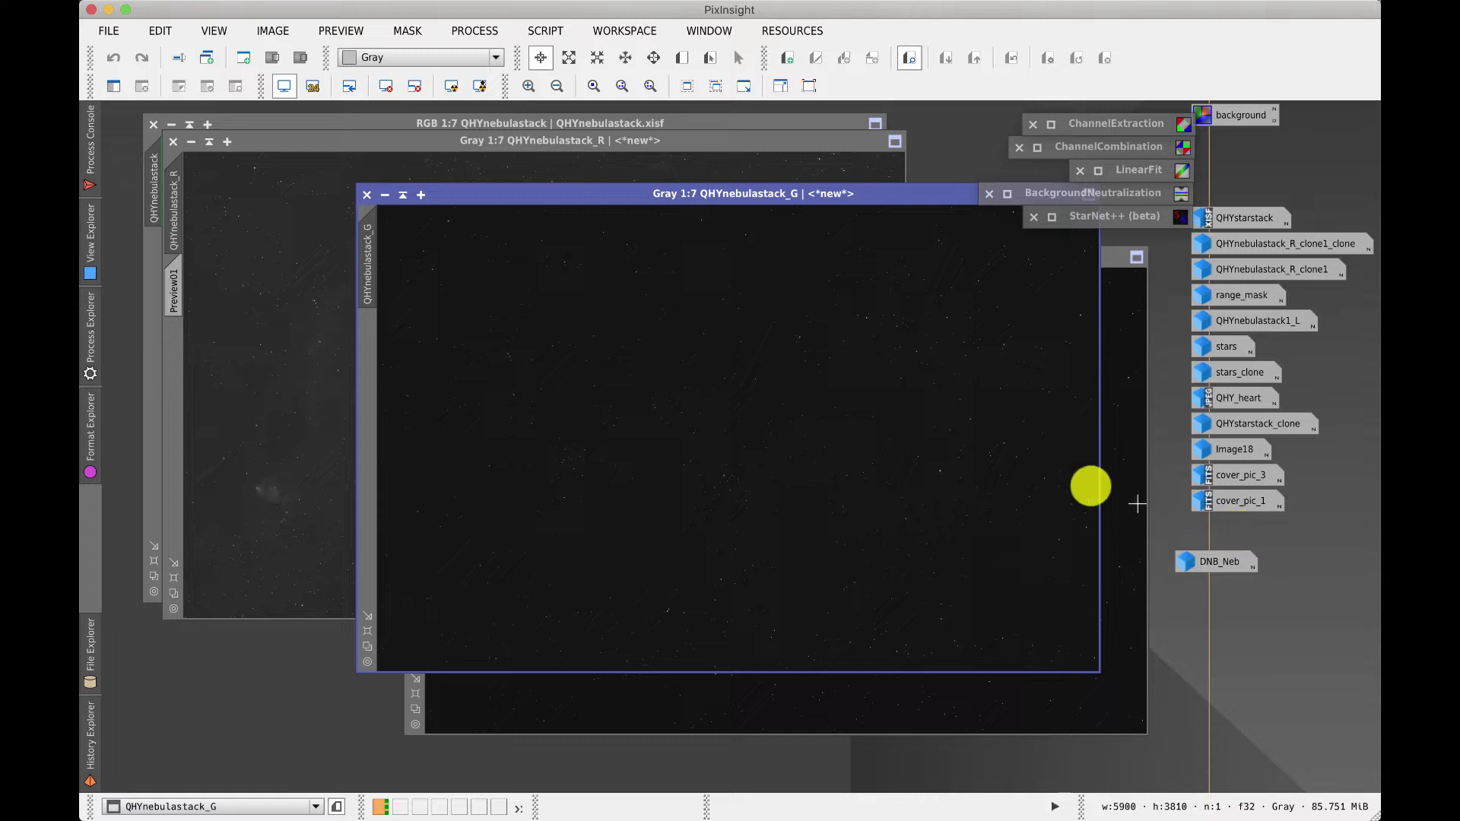
Step: Redo the processing history of QHYnebulastack_R one operation at a time, including MultiscaleLinearTransform and HistogramTransformation, and shift its window off the RGB image
{"action": "left_click", "coordinate": [318, 141]}
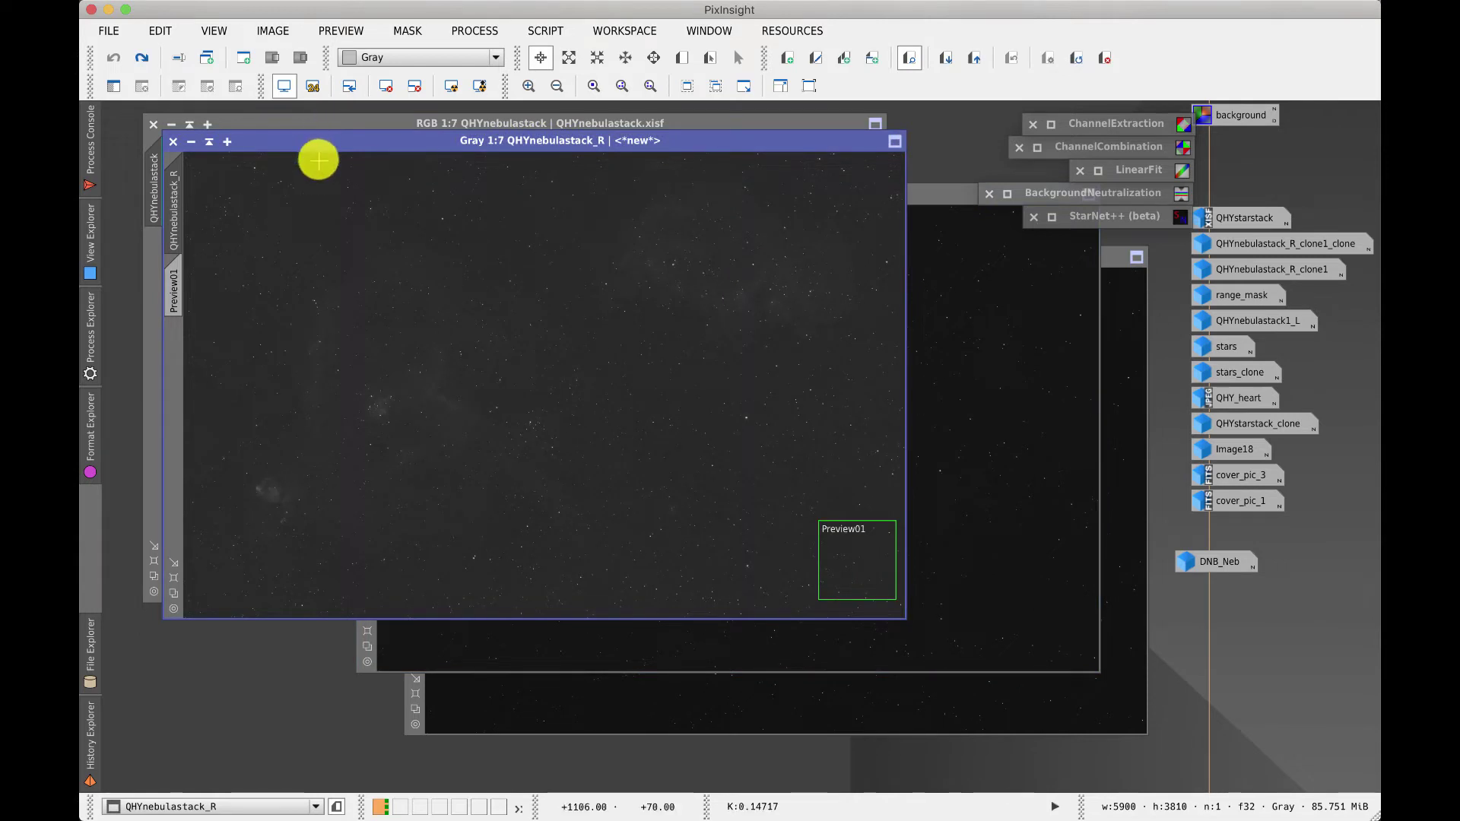
{"action": "left_click", "coordinate": [145, 61]}
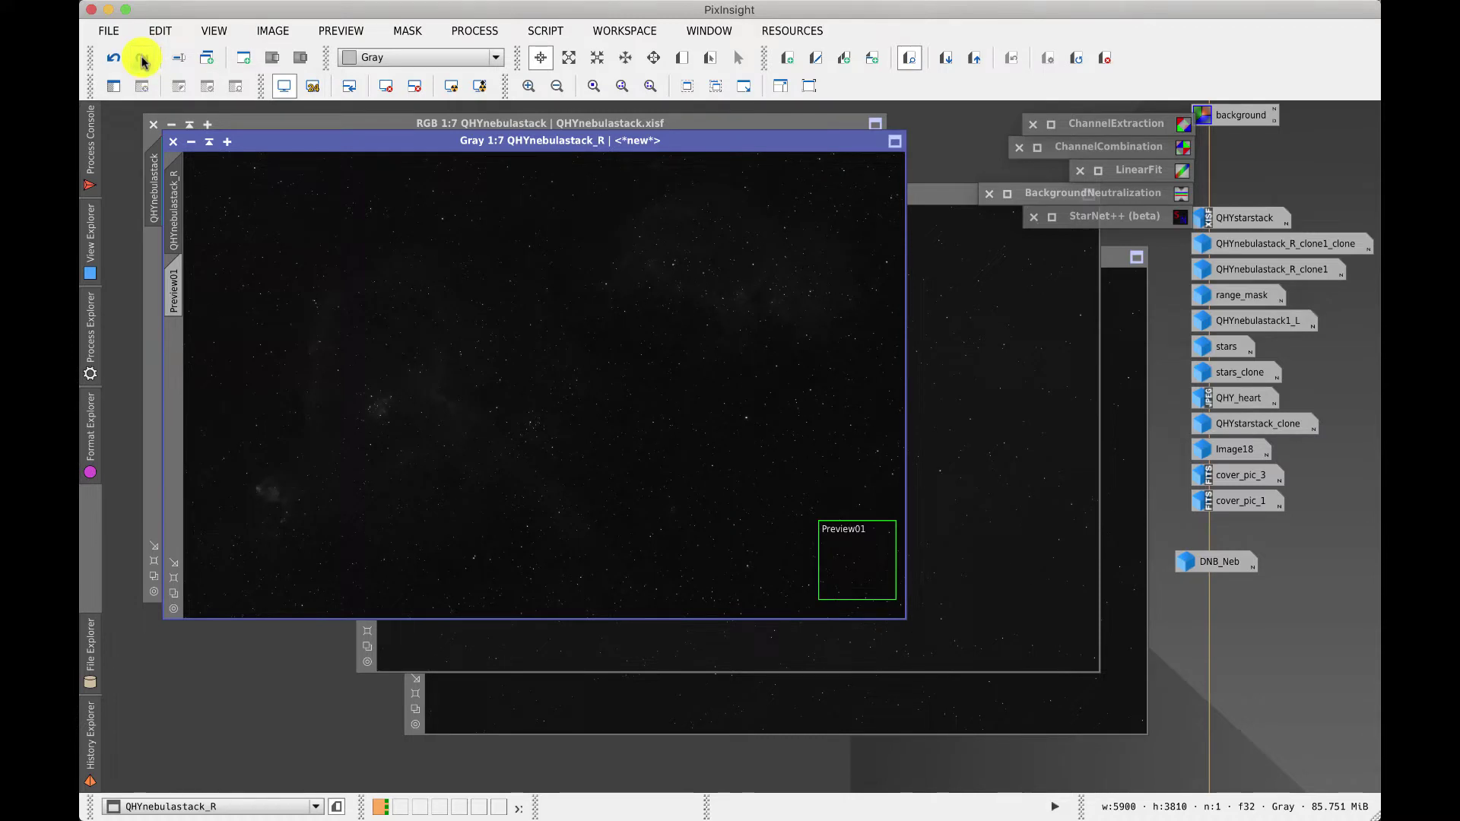
{"action": "left_click", "coordinate": [142, 60]}
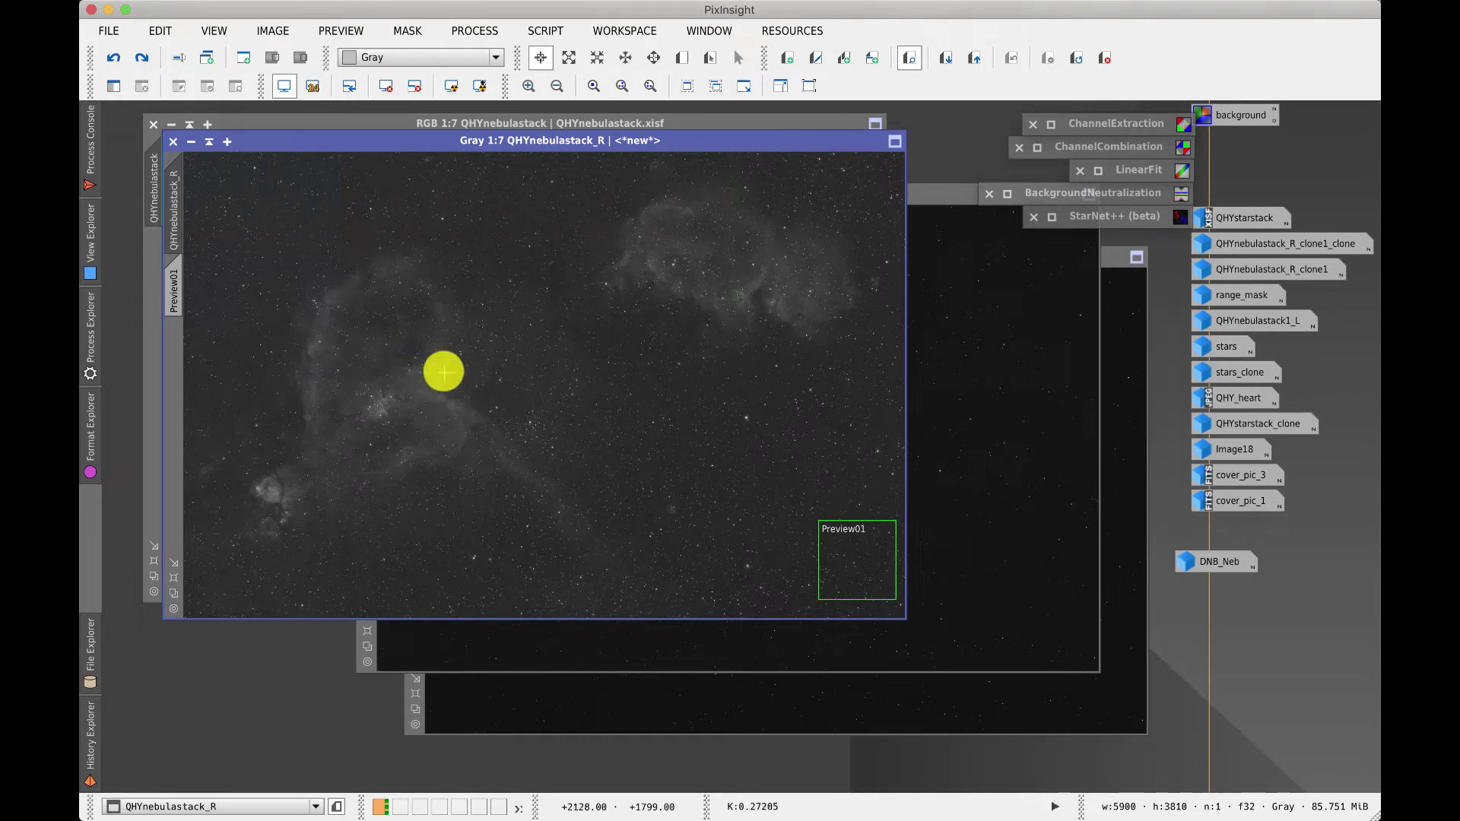
{"action": "left_click", "coordinate": [139, 58]}
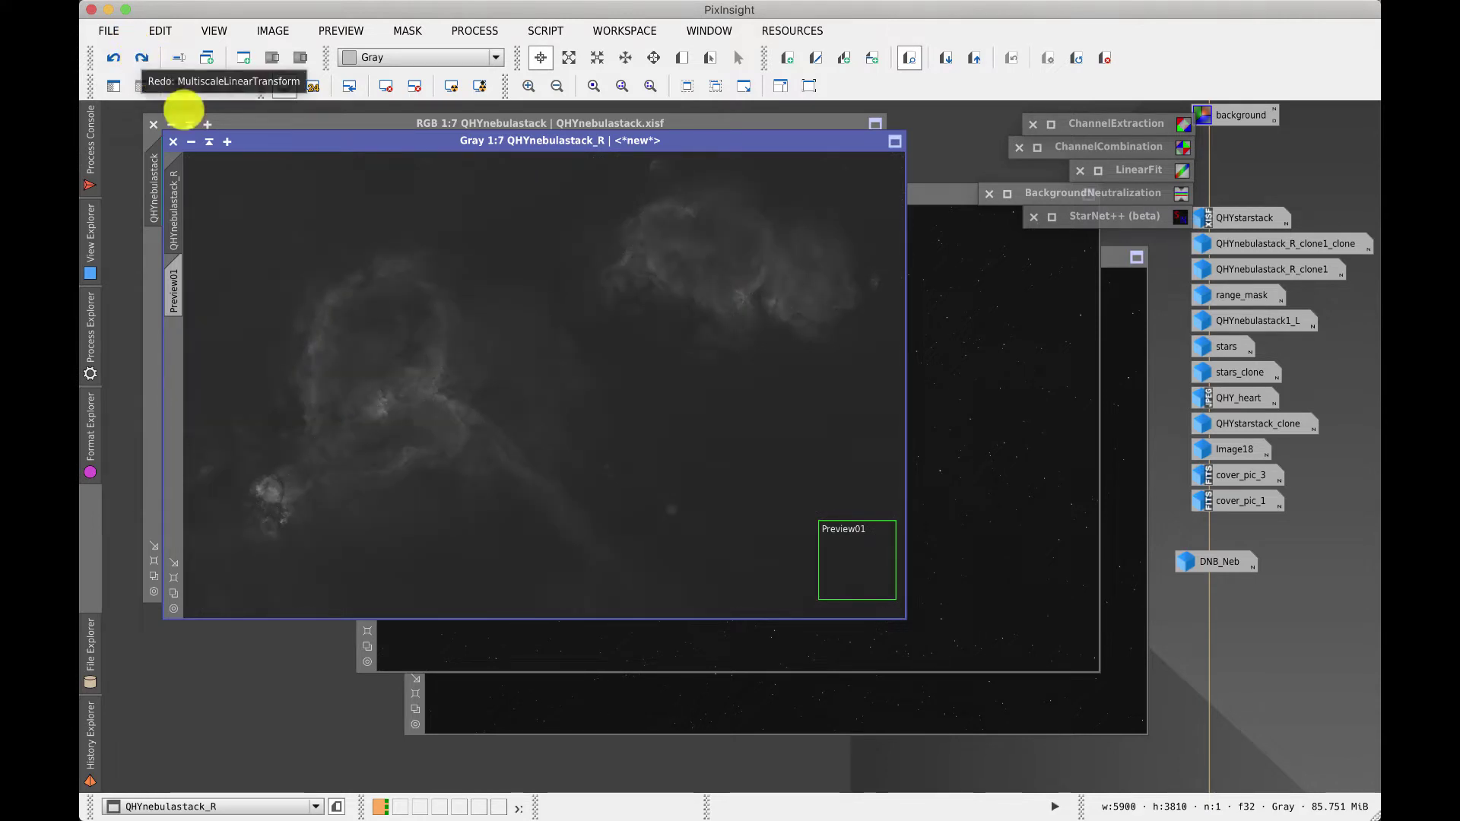
{"action": "left_click", "coordinate": [141, 59]}
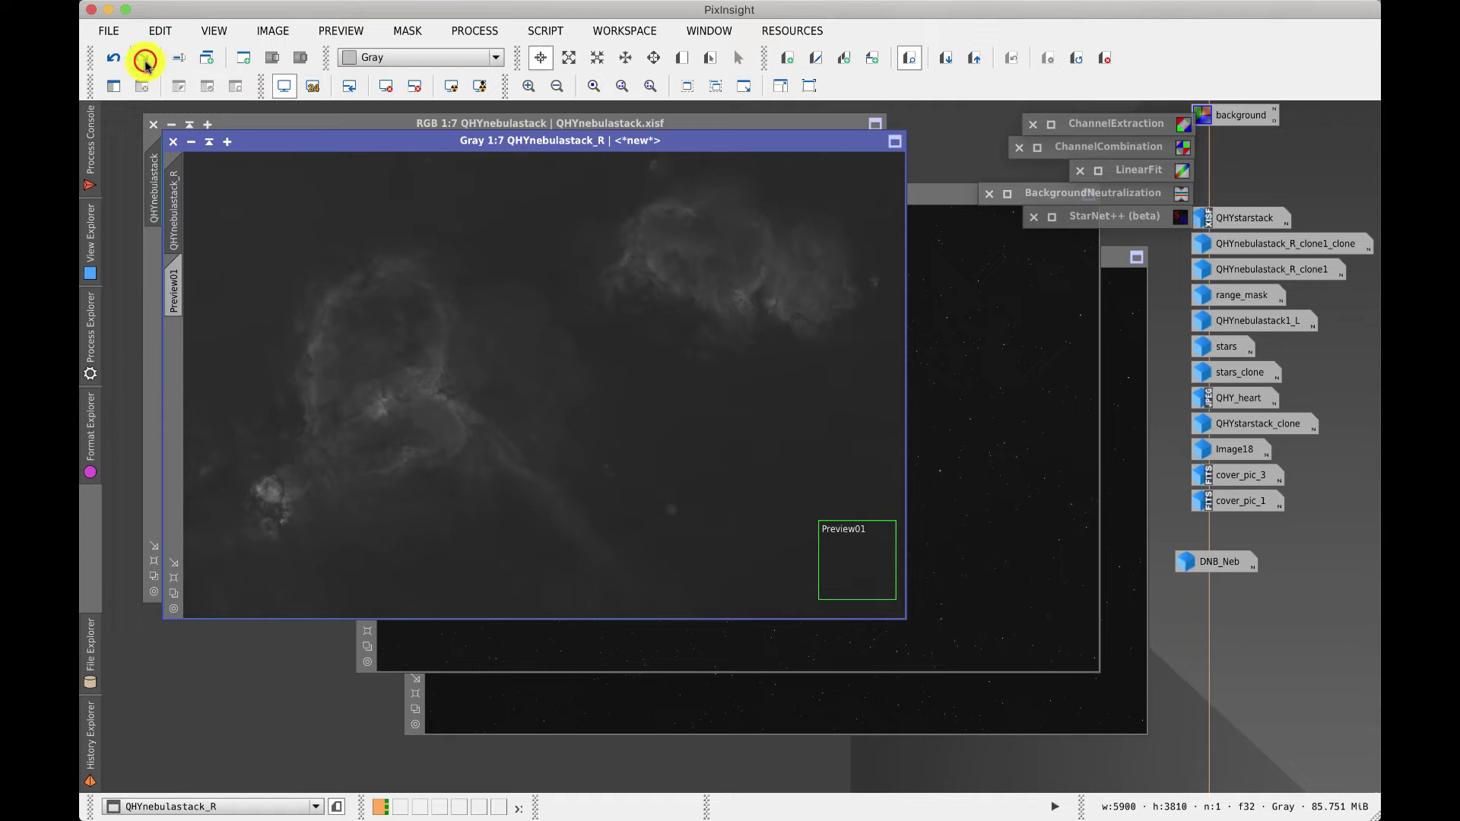
{"action": "left_click", "coordinate": [139, 59]}
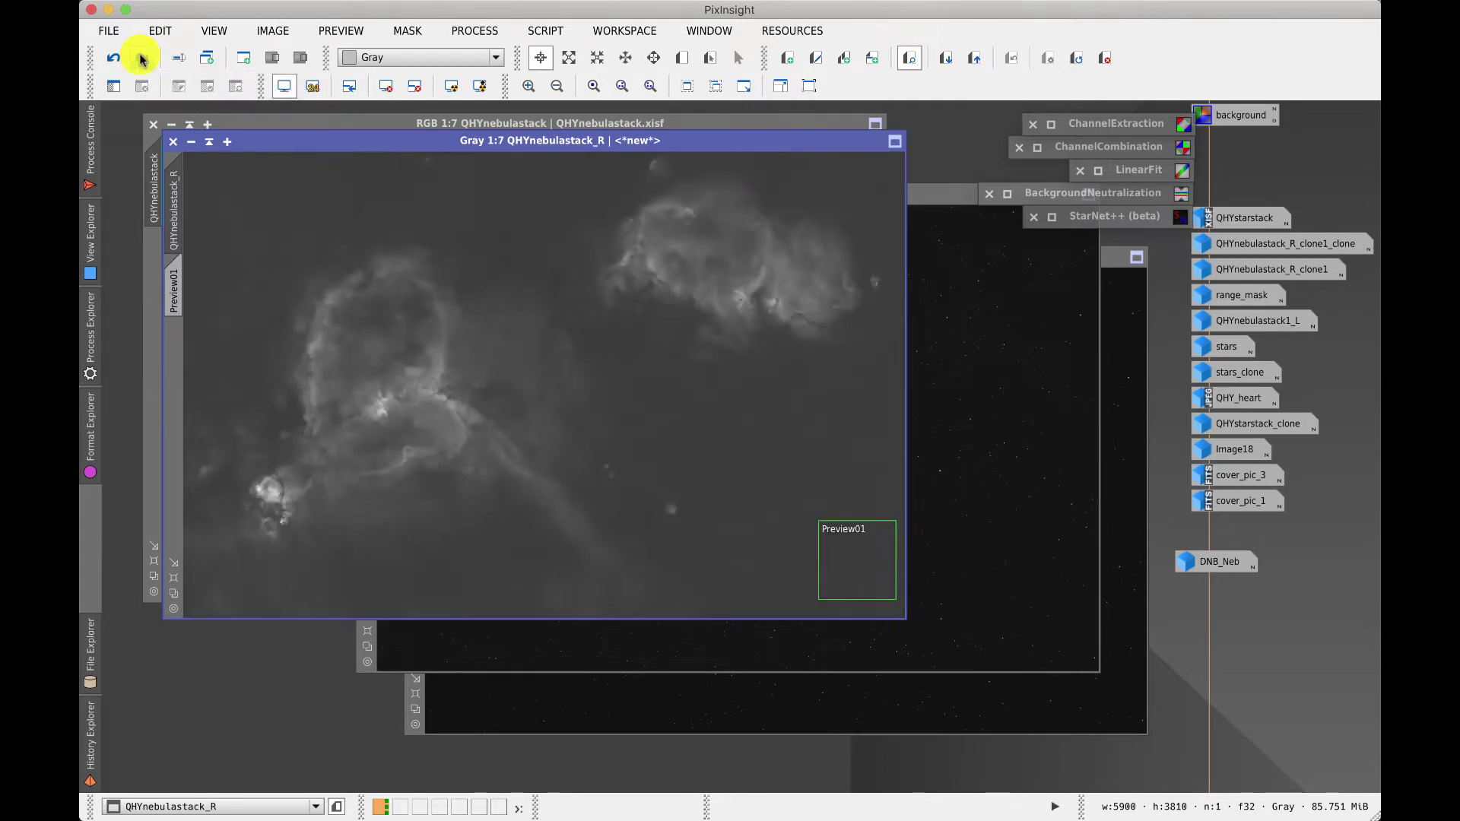
{"action": "left_click", "coordinate": [142, 59]}
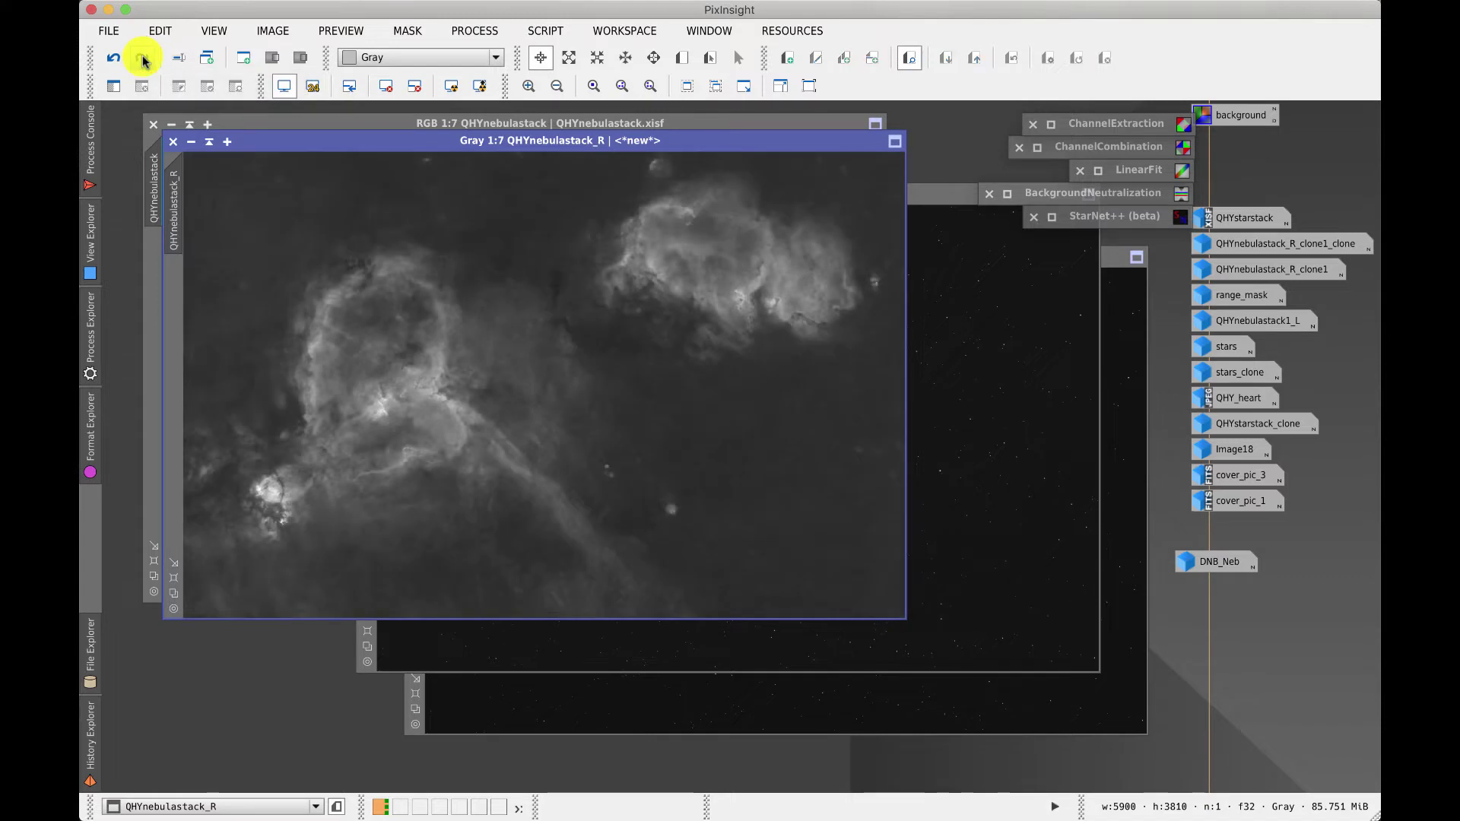
{"action": "left_click", "coordinate": [143, 60]}
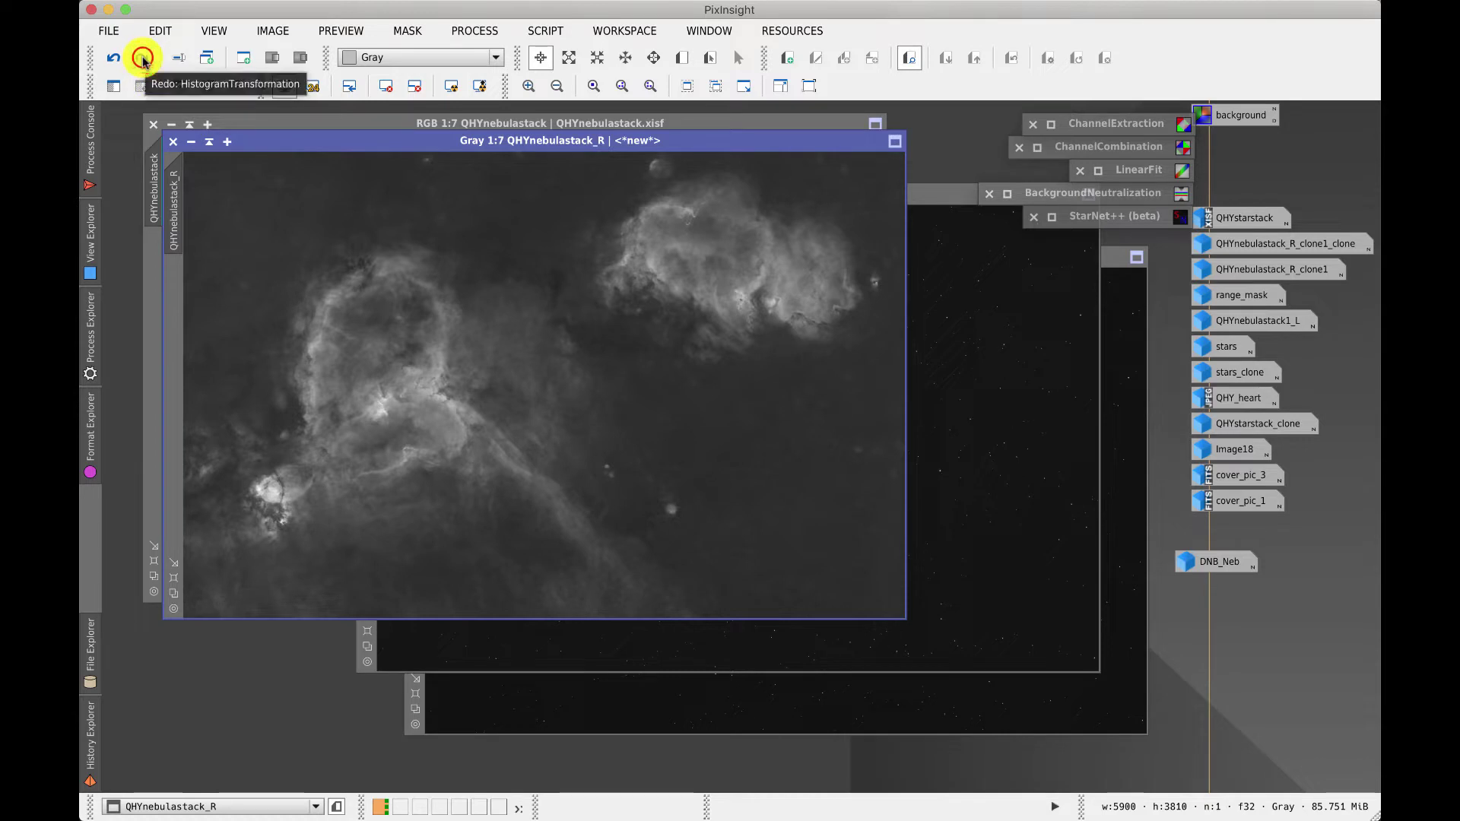
{"action": "left_click", "coordinate": [143, 60]}
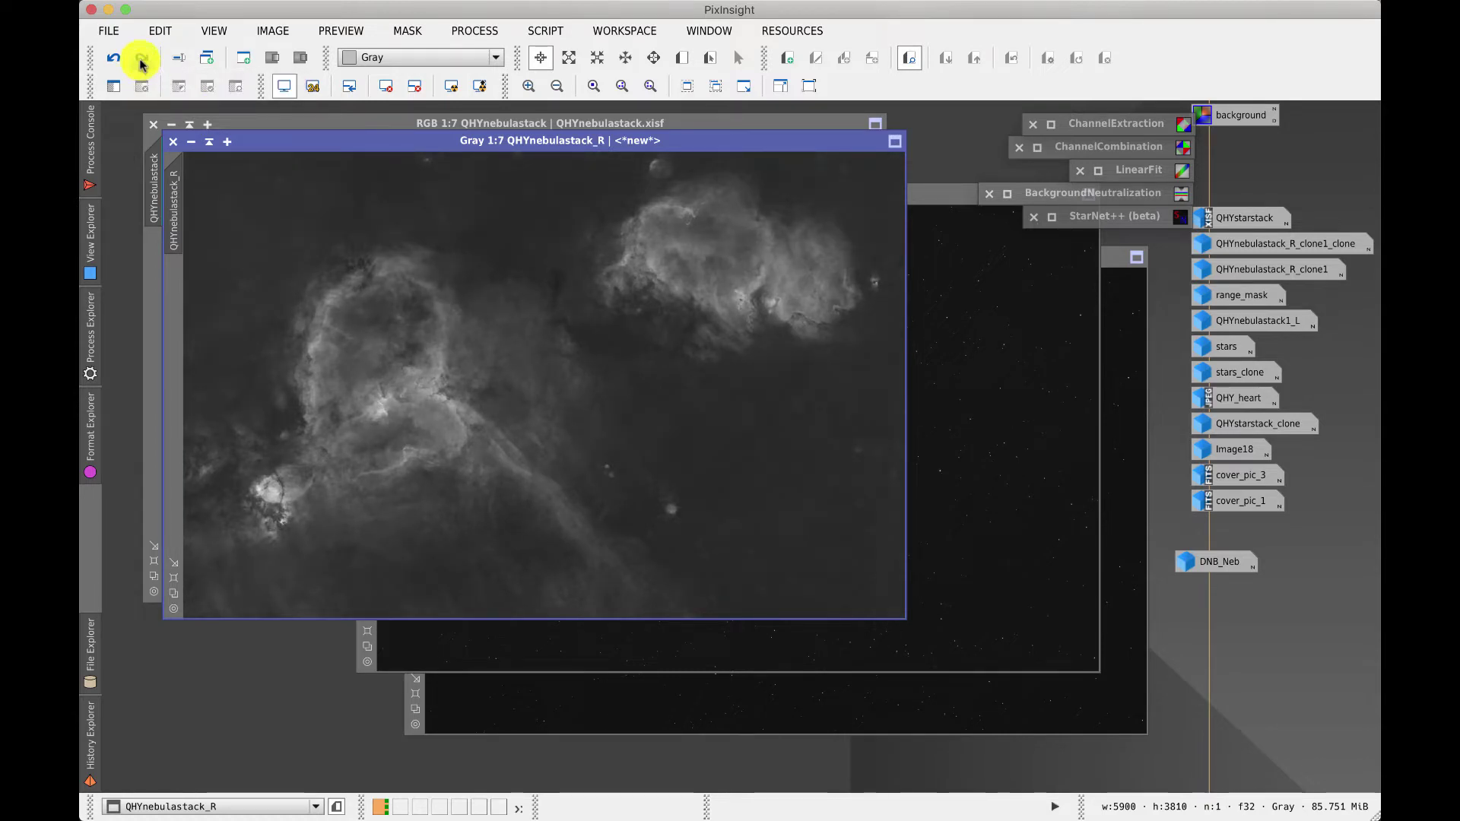
{"action": "left_click", "coordinate": [140, 61]}
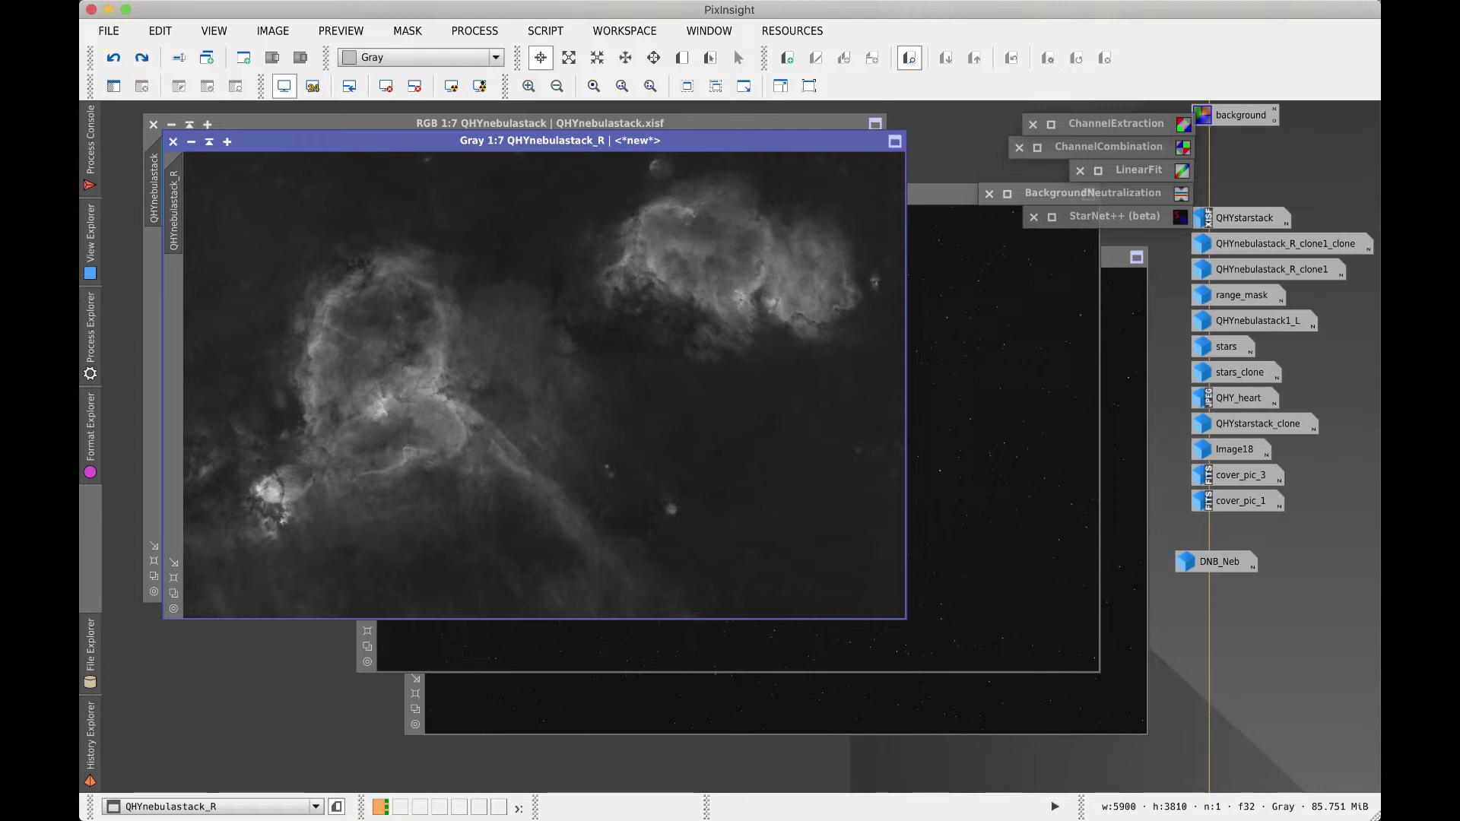
{"action": "left_click", "coordinate": [143, 64]}
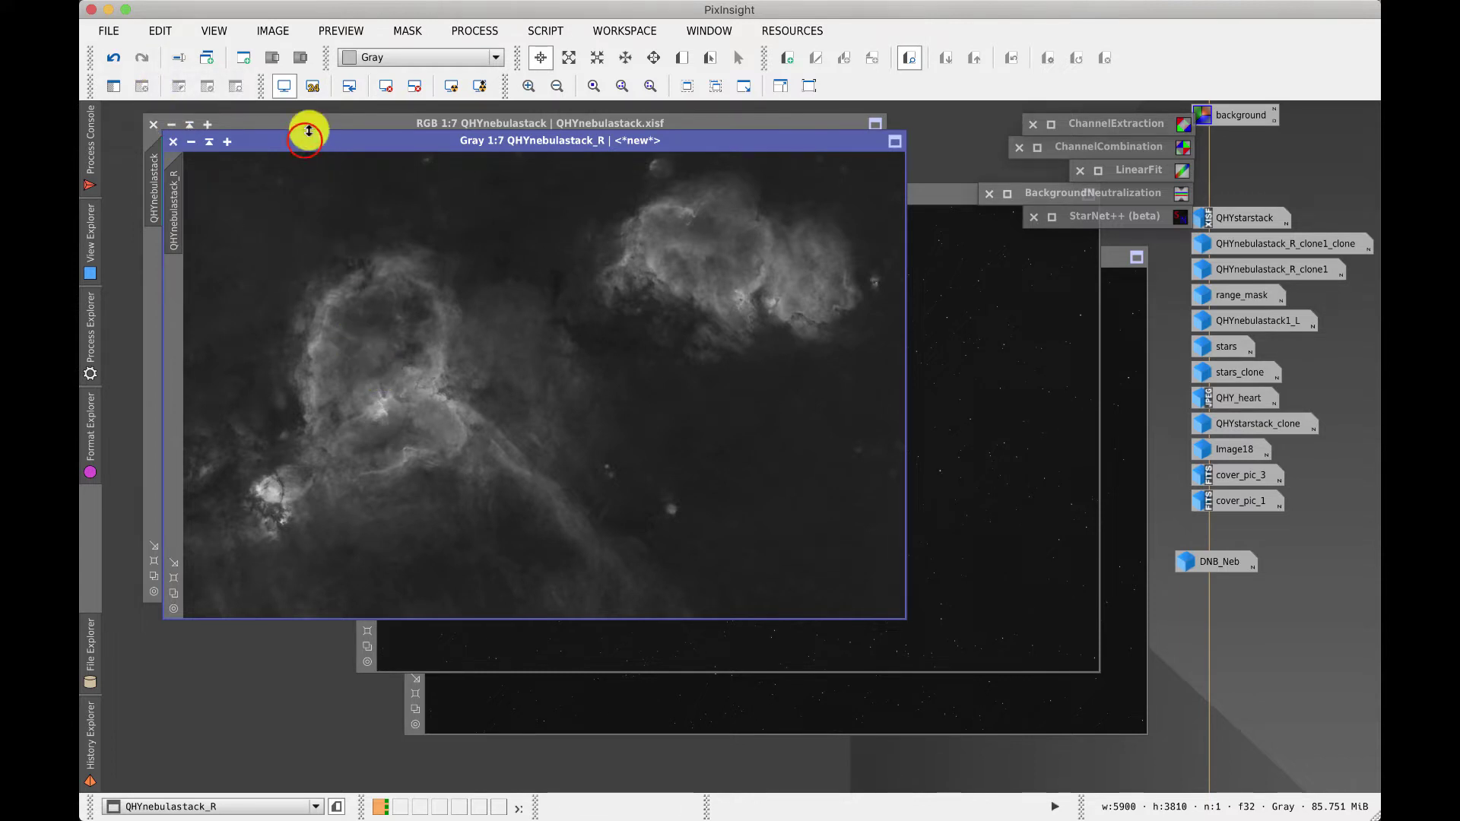
{"action": "left_click_drag", "start_coordinate": [307, 140], "coordinate": [356, 173]}
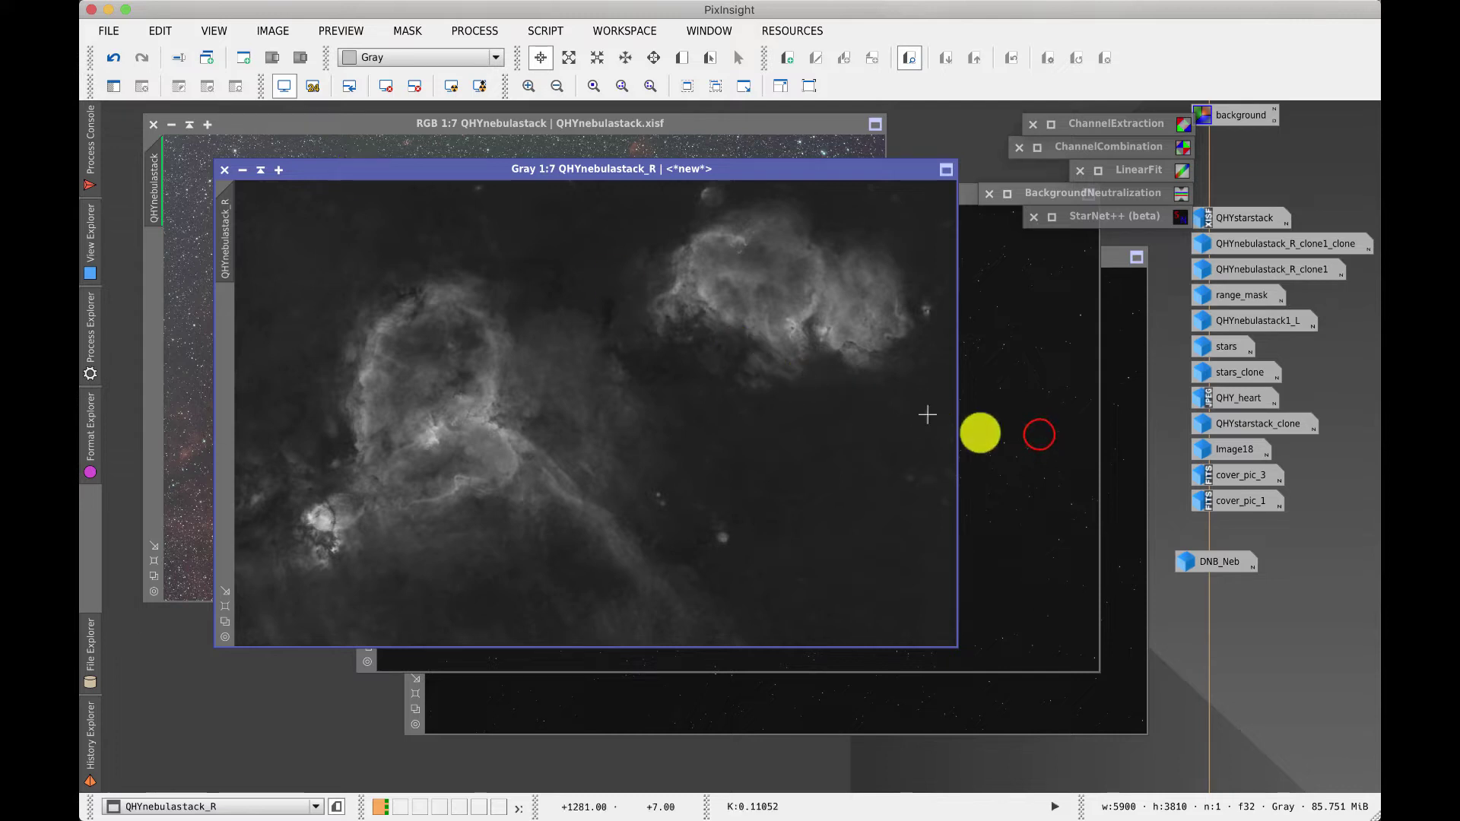
Step: Redo the processing history of QHYnebulastack_B and bring the QHYnebulastack_R image back to the front
{"action": "left_click", "coordinate": [1039, 435]}
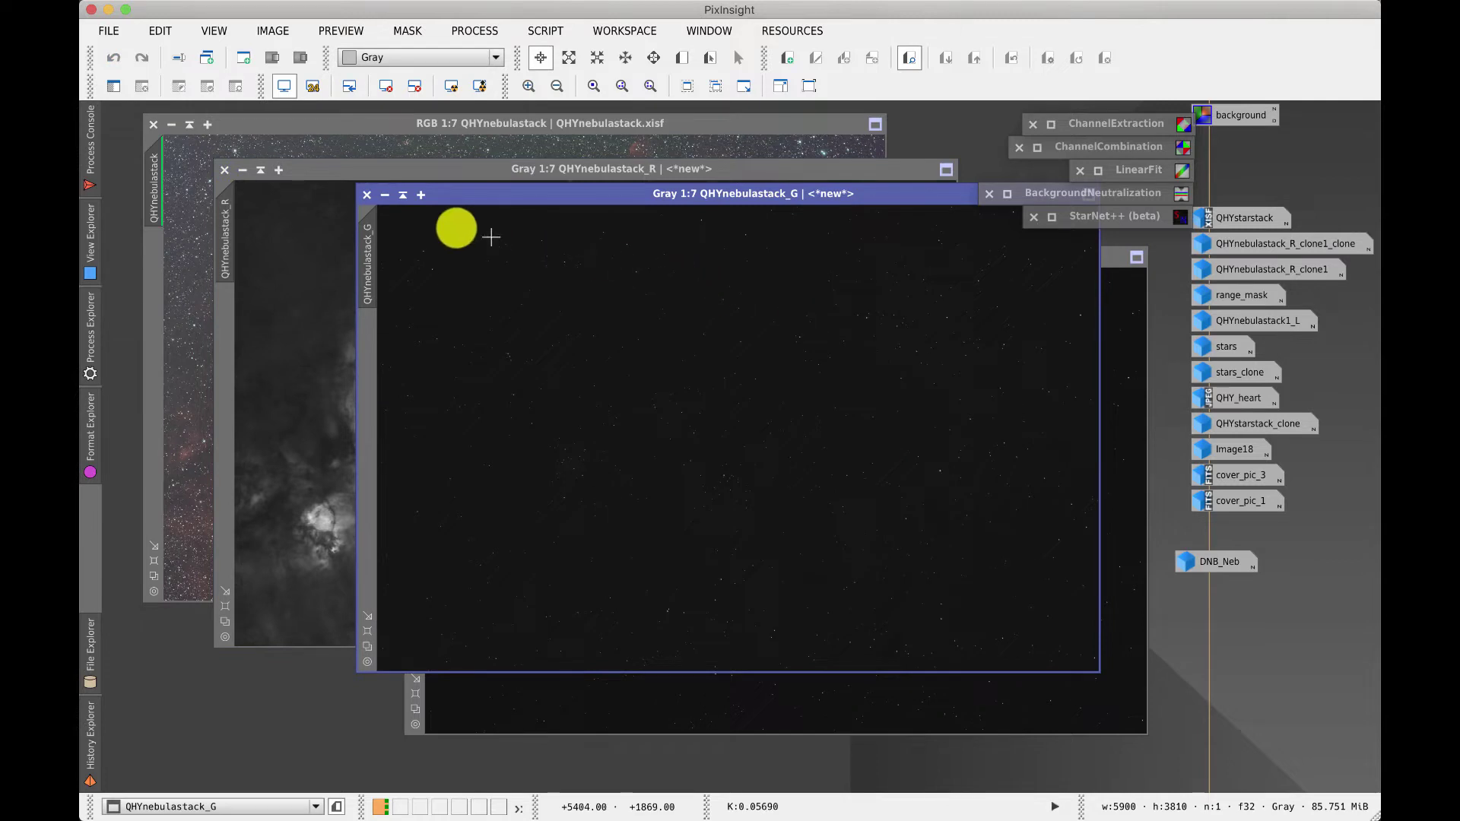
{"action": "left_click", "coordinate": [677, 700]}
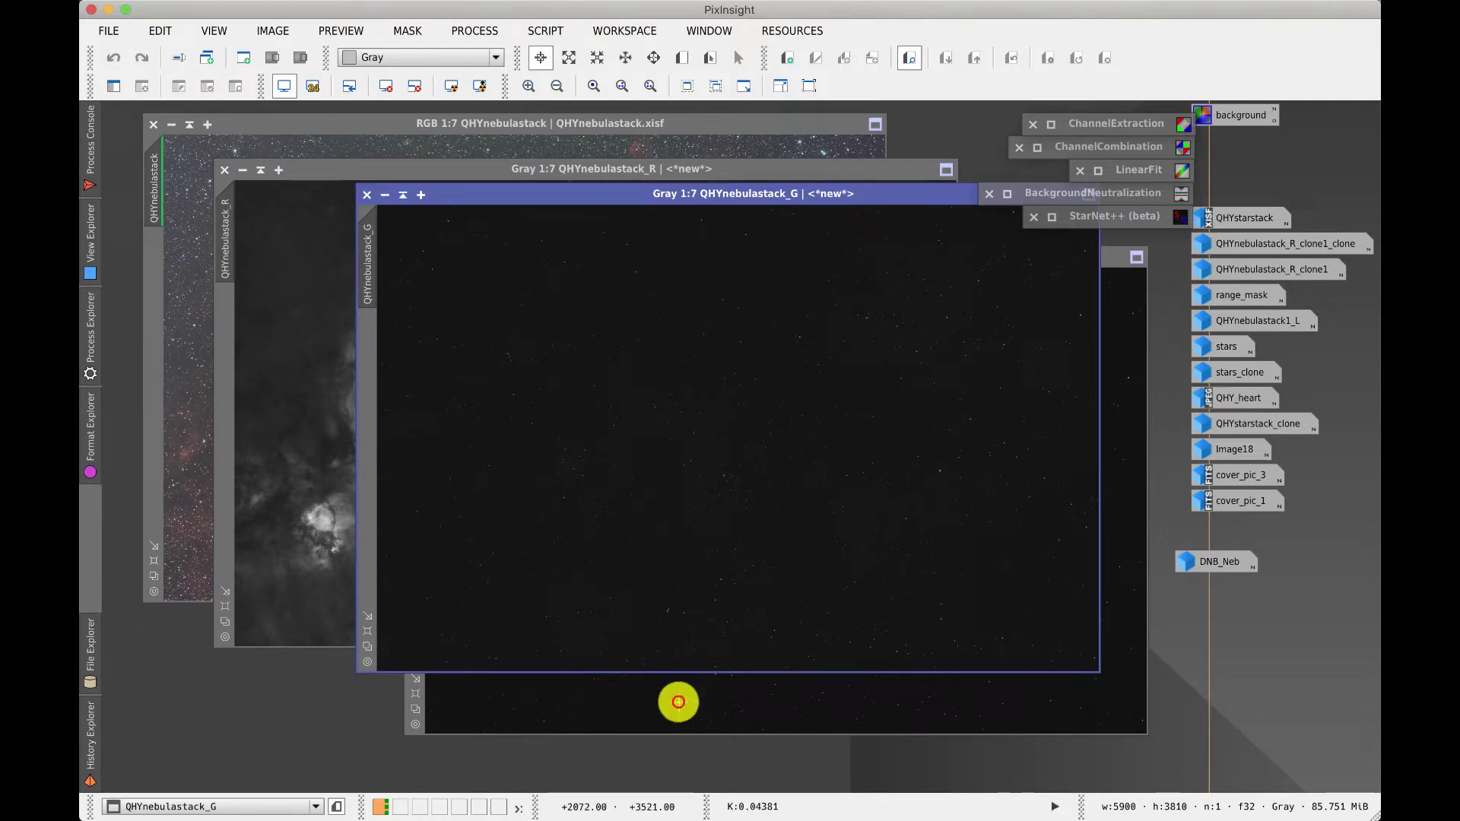
{"action": "left_click", "coordinate": [142, 59]}
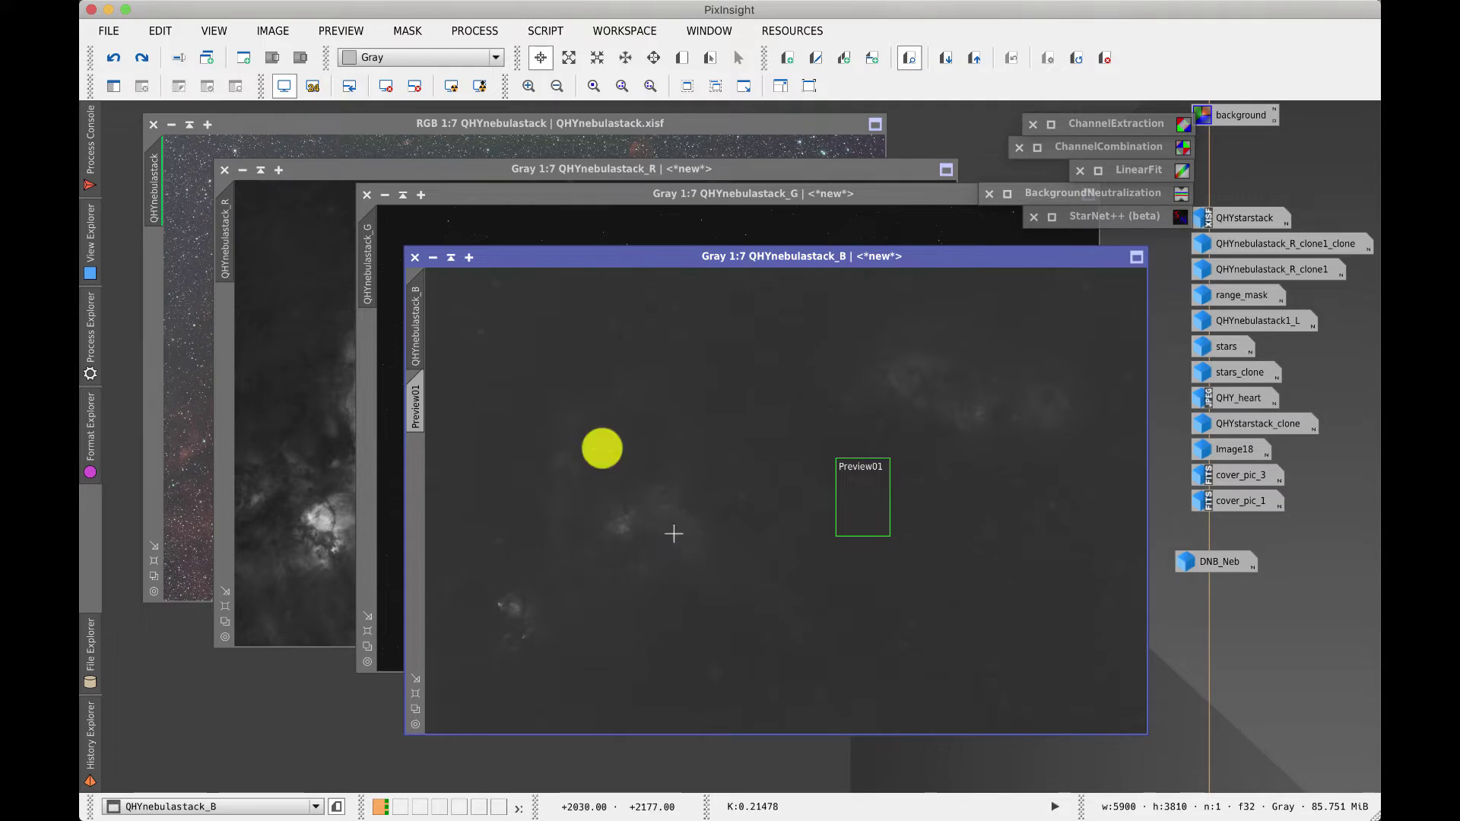
{"action": "left_click", "coordinate": [323, 170]}
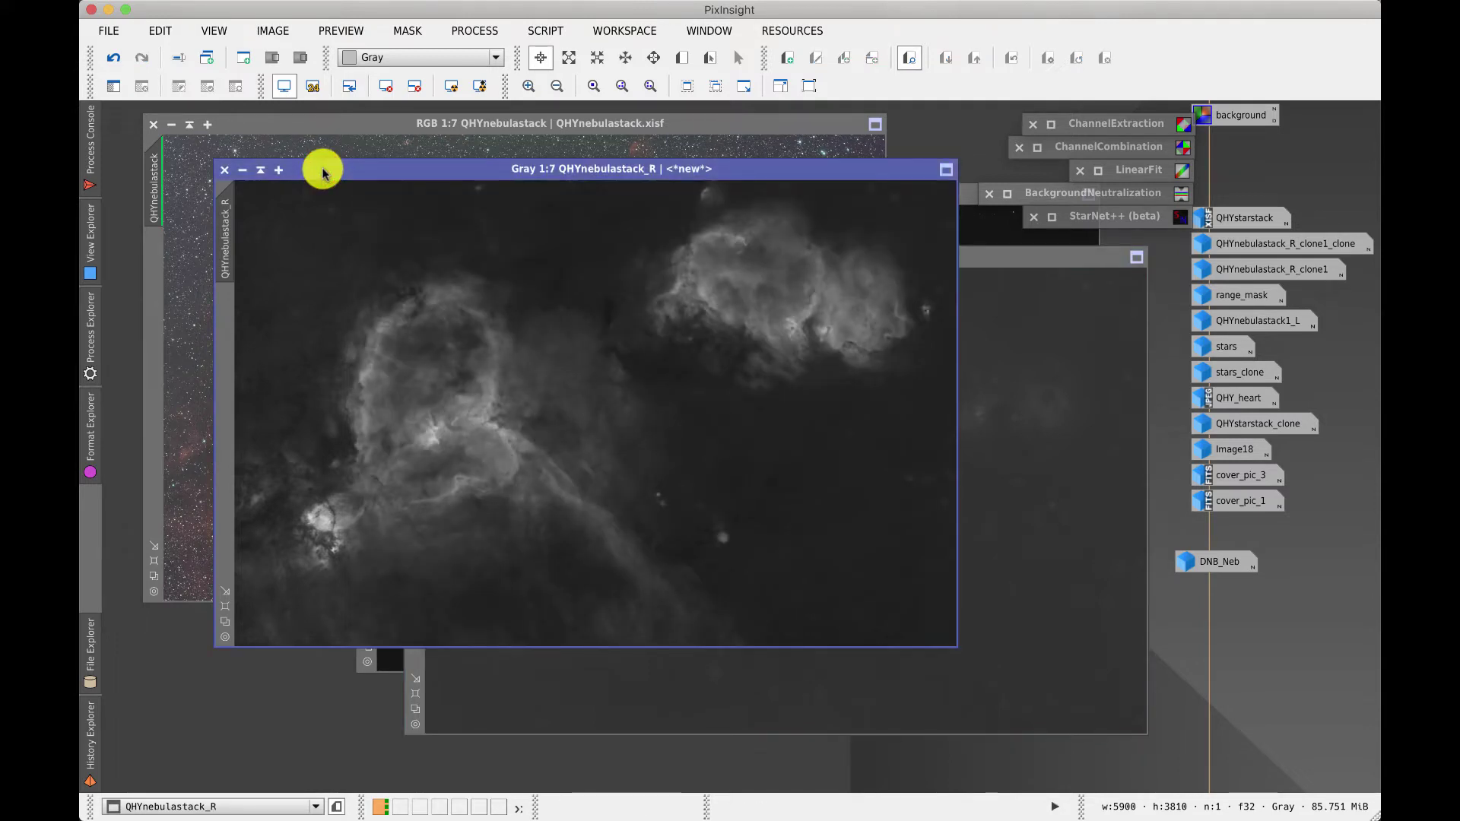
Step: Try LinearFit on QHYnebulastack_B with QHYnebulastack_R as the reference image, and undo the fit
{"action": "double_click", "coordinate": [1143, 178]}
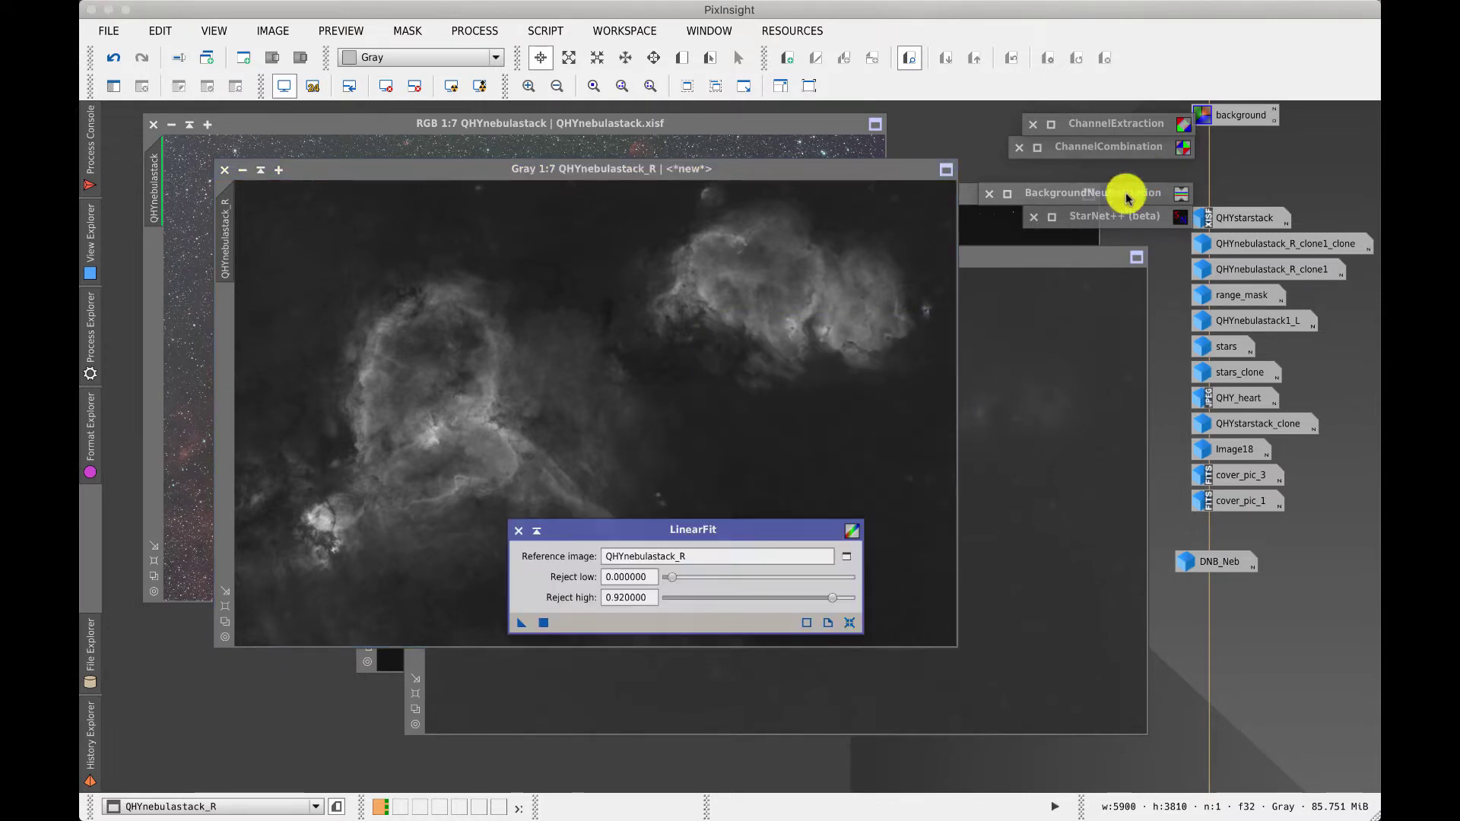
{"action": "left_click_drag", "start_coordinate": [701, 528], "coordinate": [1201, 337]}
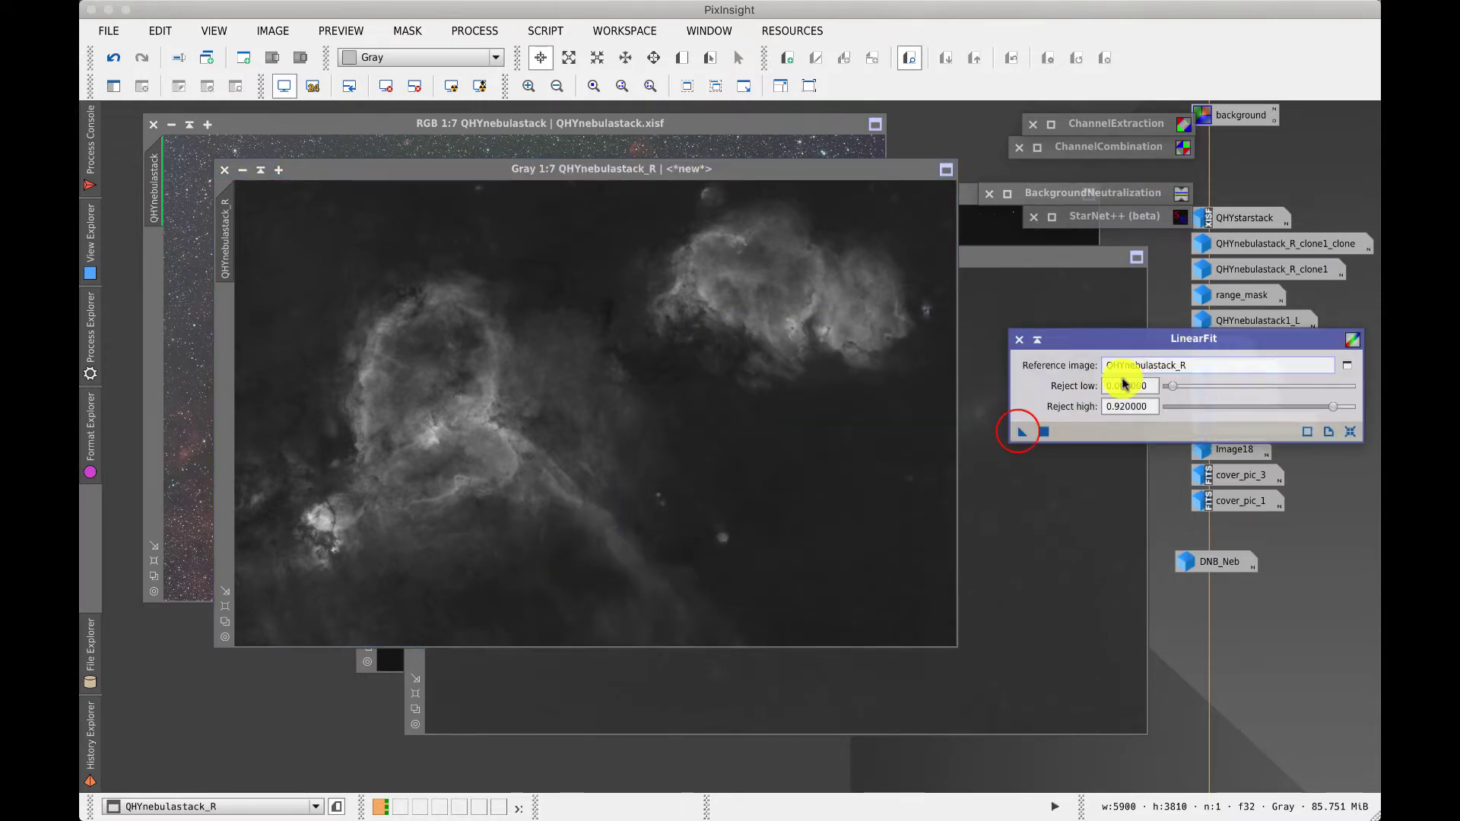
{"action": "left_click_drag", "start_coordinate": [1022, 432], "coordinate": [1041, 582]}
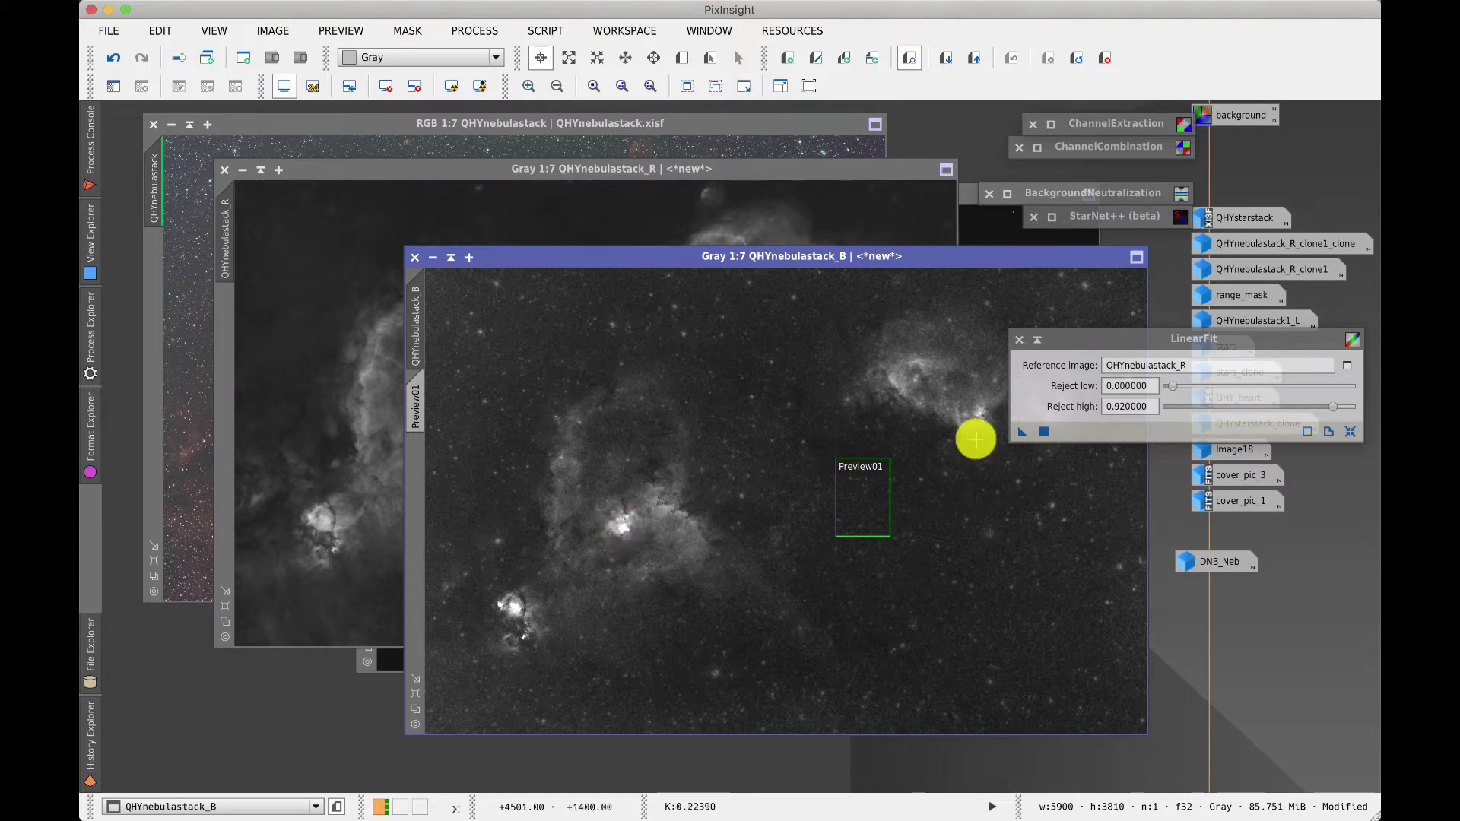
{"action": "left_click", "coordinate": [116, 59]}
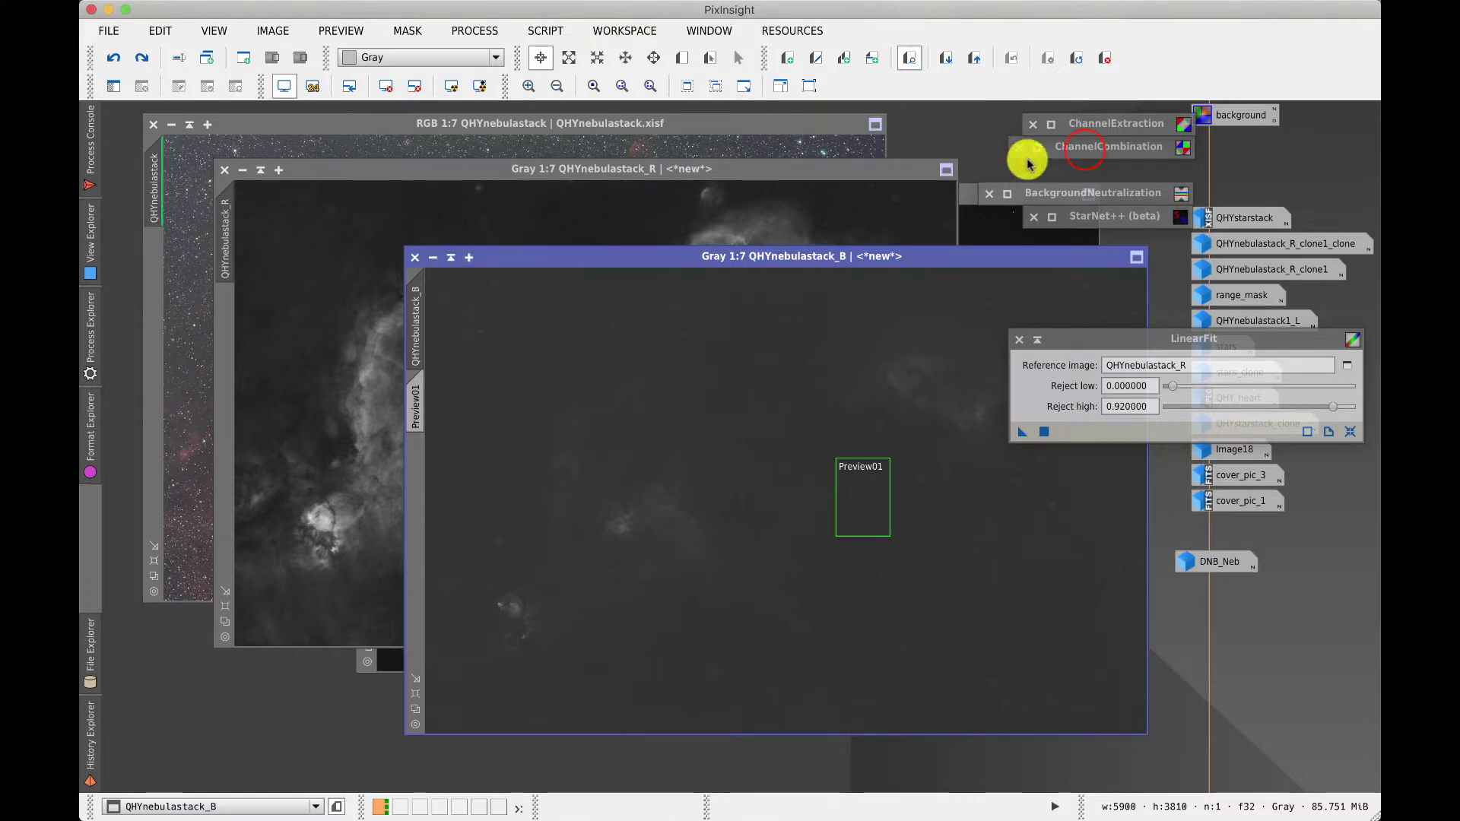
Step: Show the ChannelCombination process with the RGB color space and the QHYnebulastack_R, QHYnebulastack_G and QHYnebulastack_B source images, and collapse it again
{"action": "double_click", "coordinate": [1084, 148]}
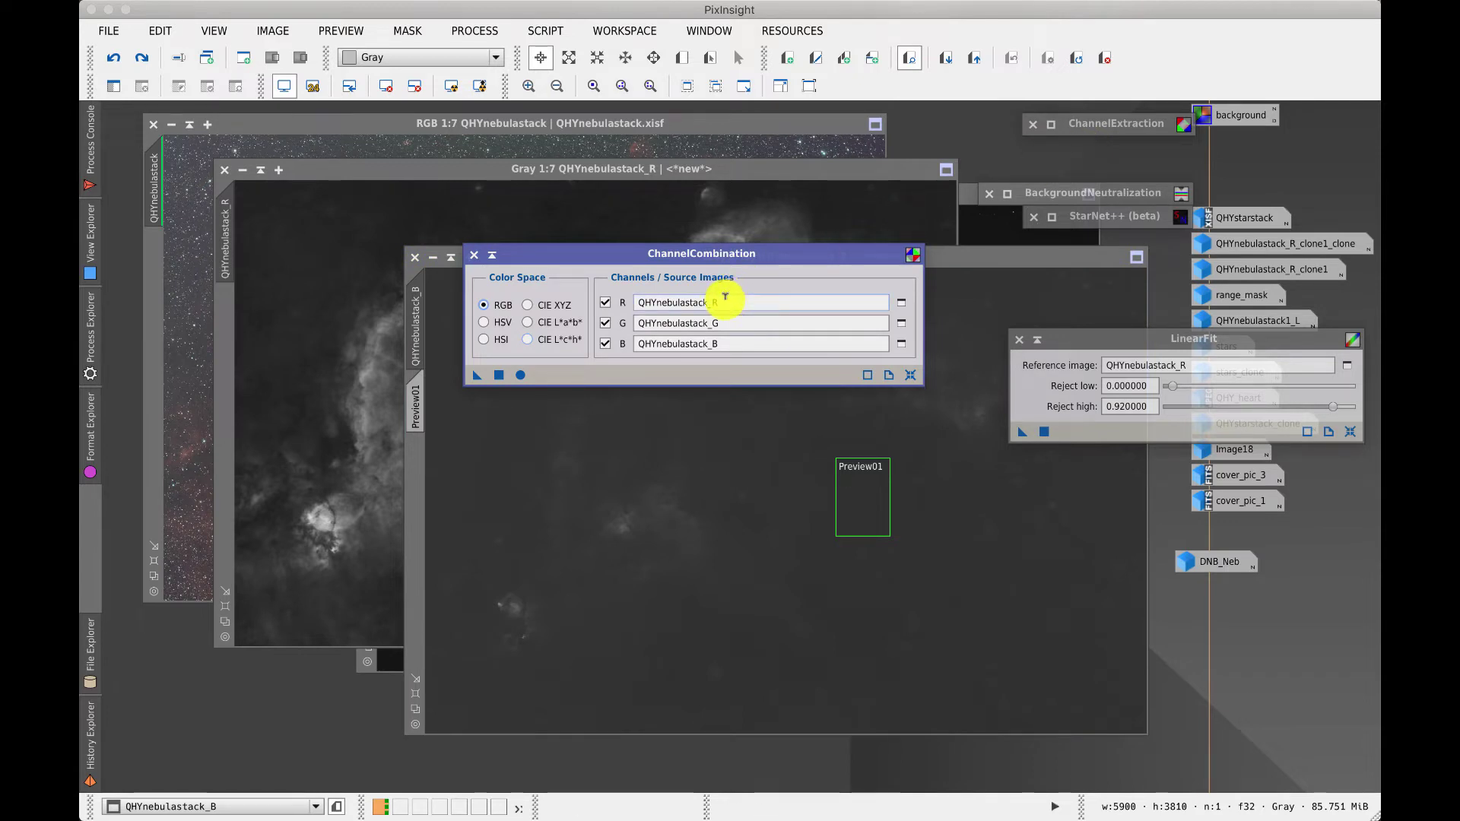
{"action": "left_click", "coordinate": [721, 346]}
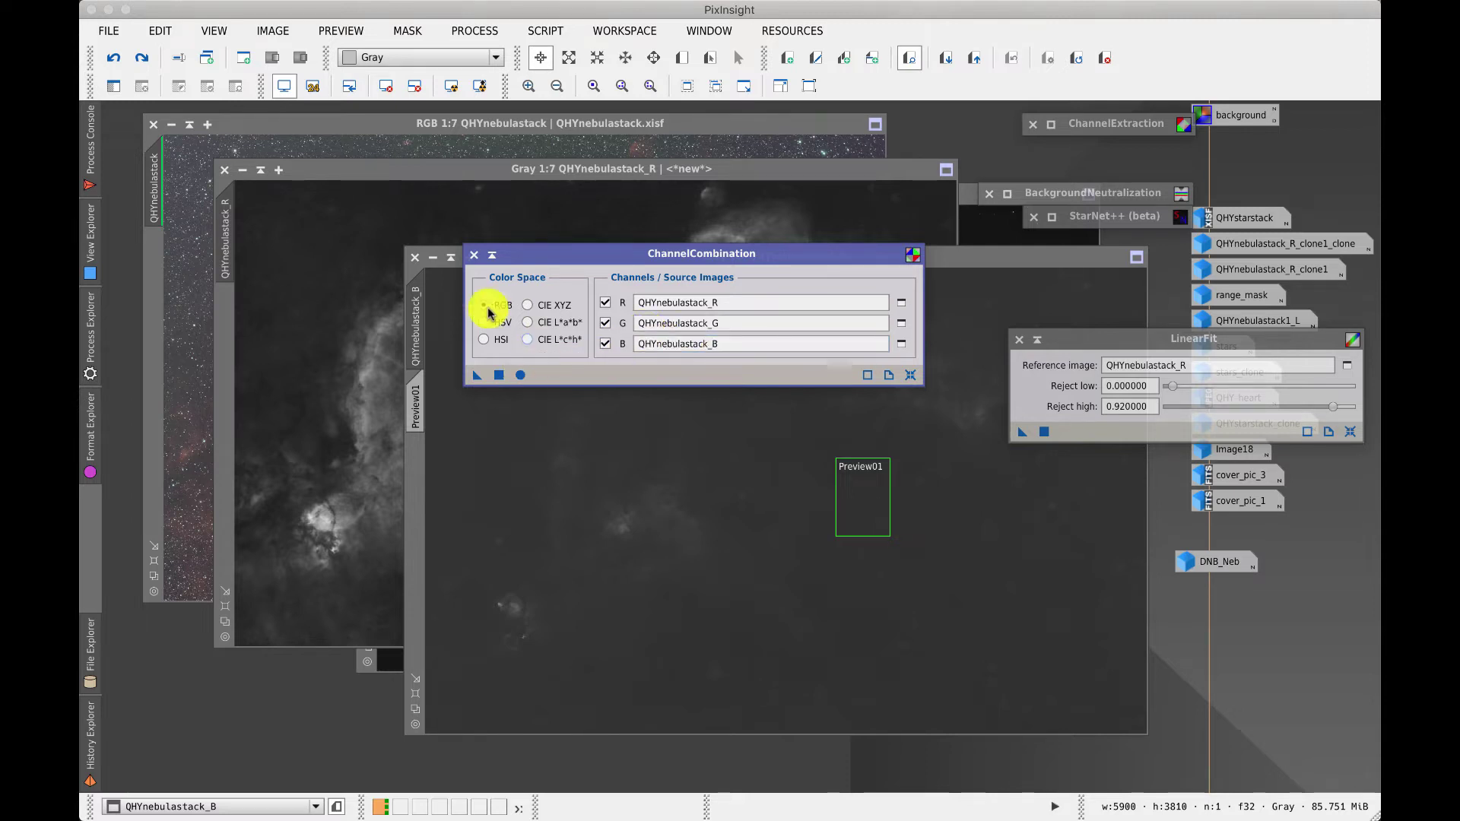
{"action": "left_click", "coordinate": [492, 254]}
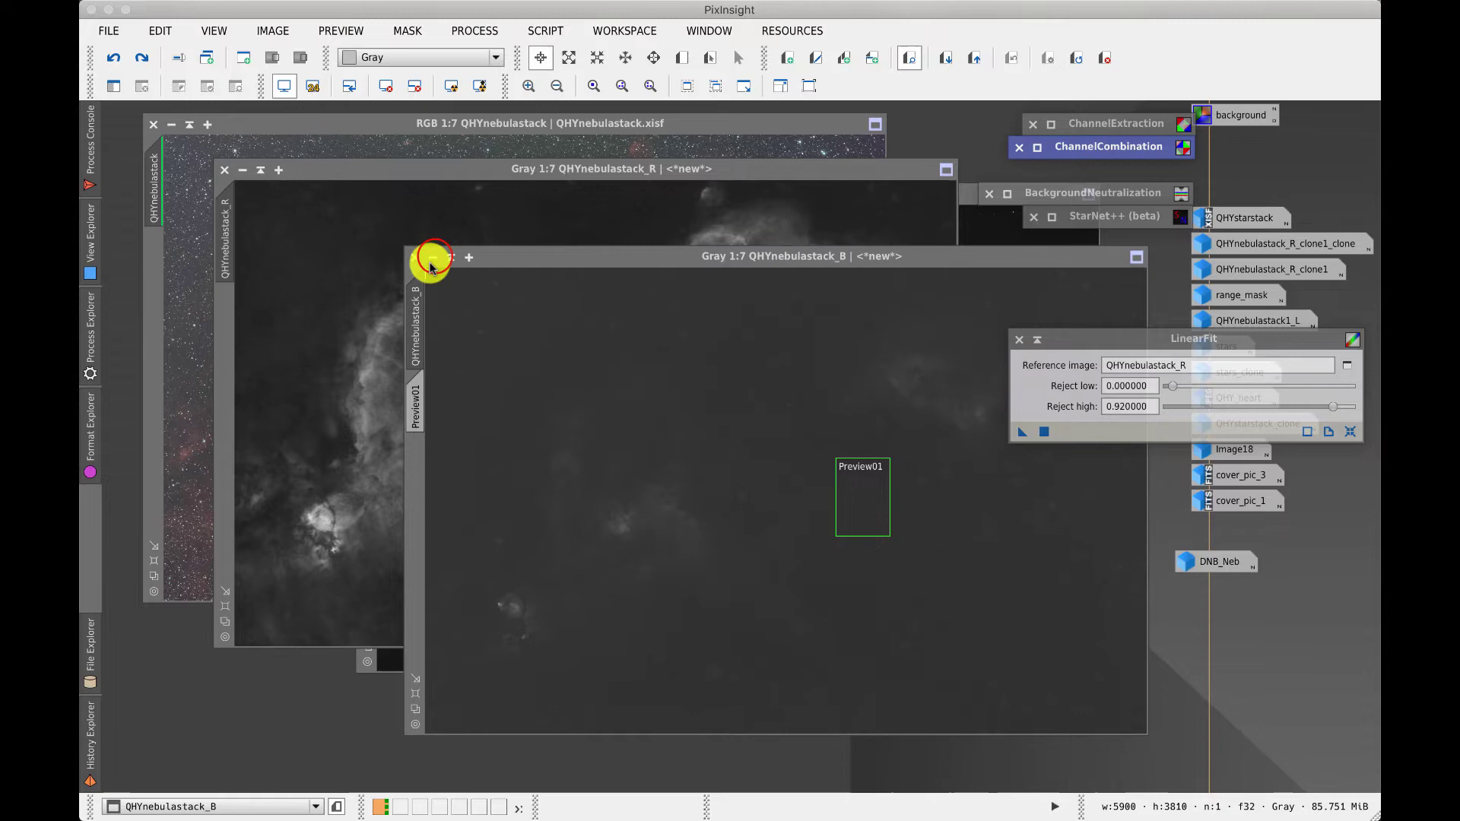
Step: Iconize the QHYnebulastack_B, QHYnebulastack_R and QHYnebulastack_G channel images and collapse the LinearFit process
{"action": "left_click", "coordinate": [432, 258]}
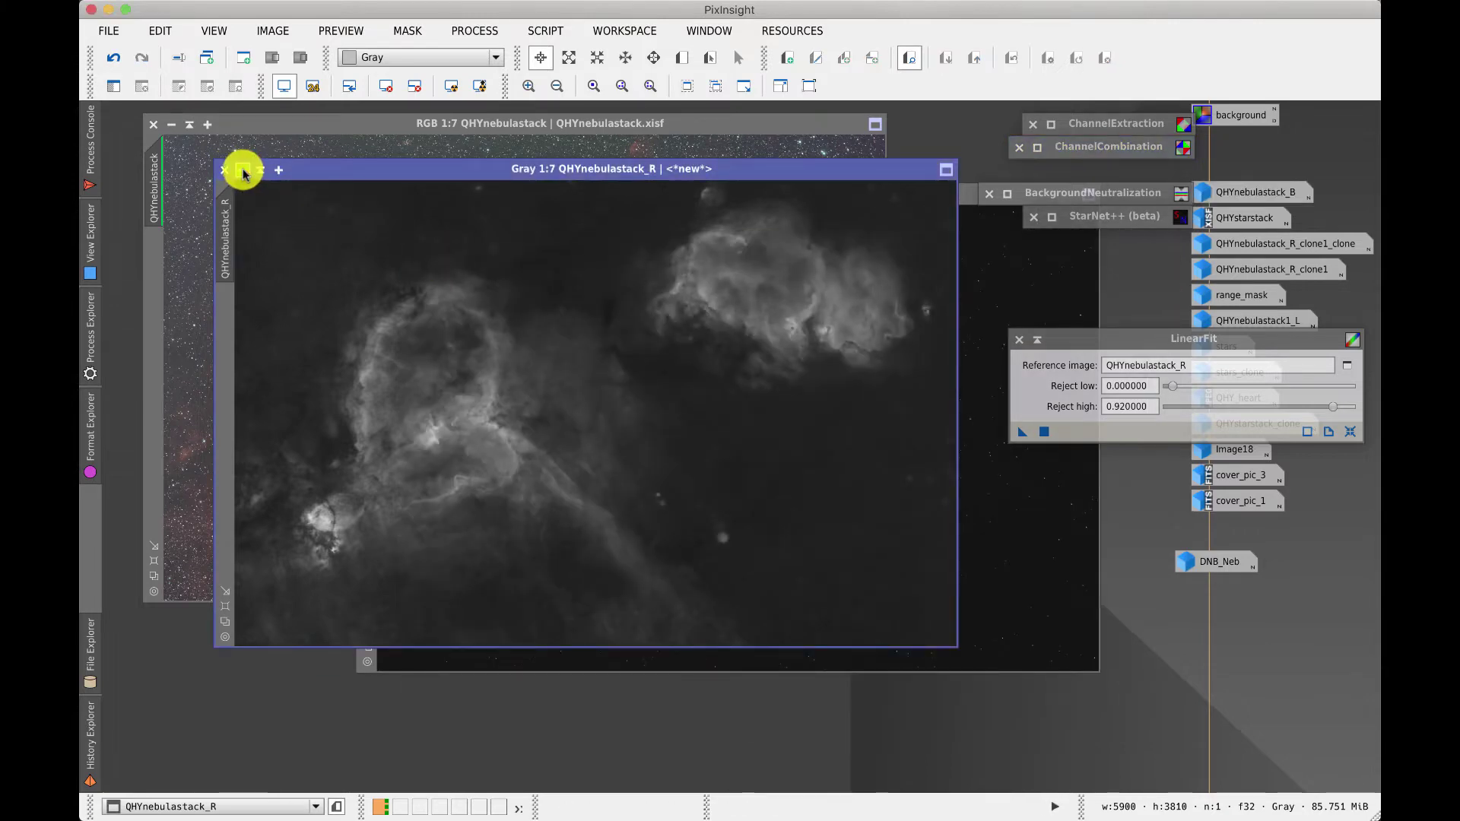
{"action": "left_click", "coordinate": [244, 172]}
{"action": "left_click", "coordinate": [382, 190]}
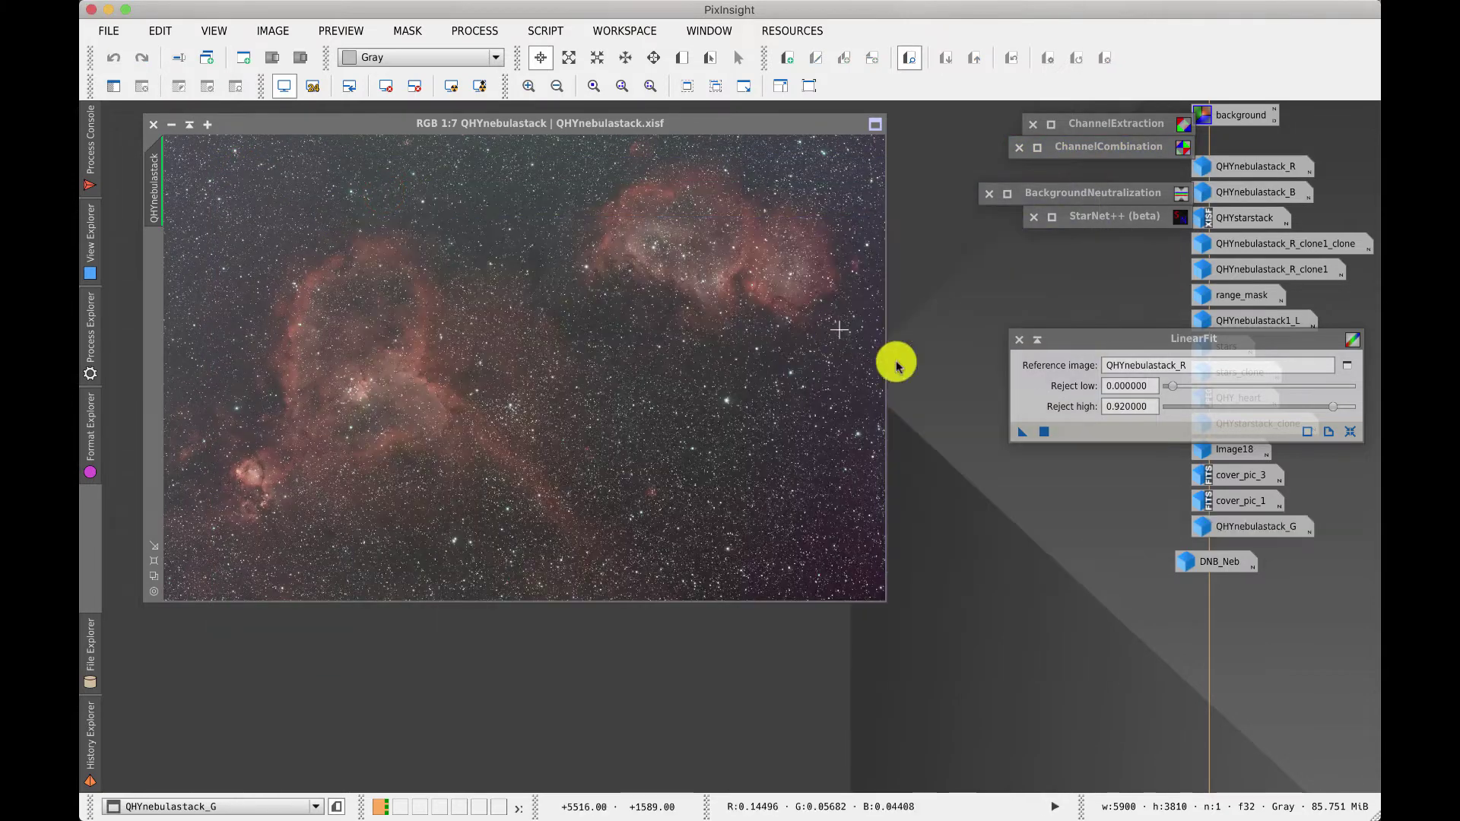
{"action": "left_click", "coordinate": [1037, 340]}
Step: Restore Image18, redo its processing history through the renaming to colorneb, and iconize the image
{"action": "left_click", "coordinate": [1222, 449]}
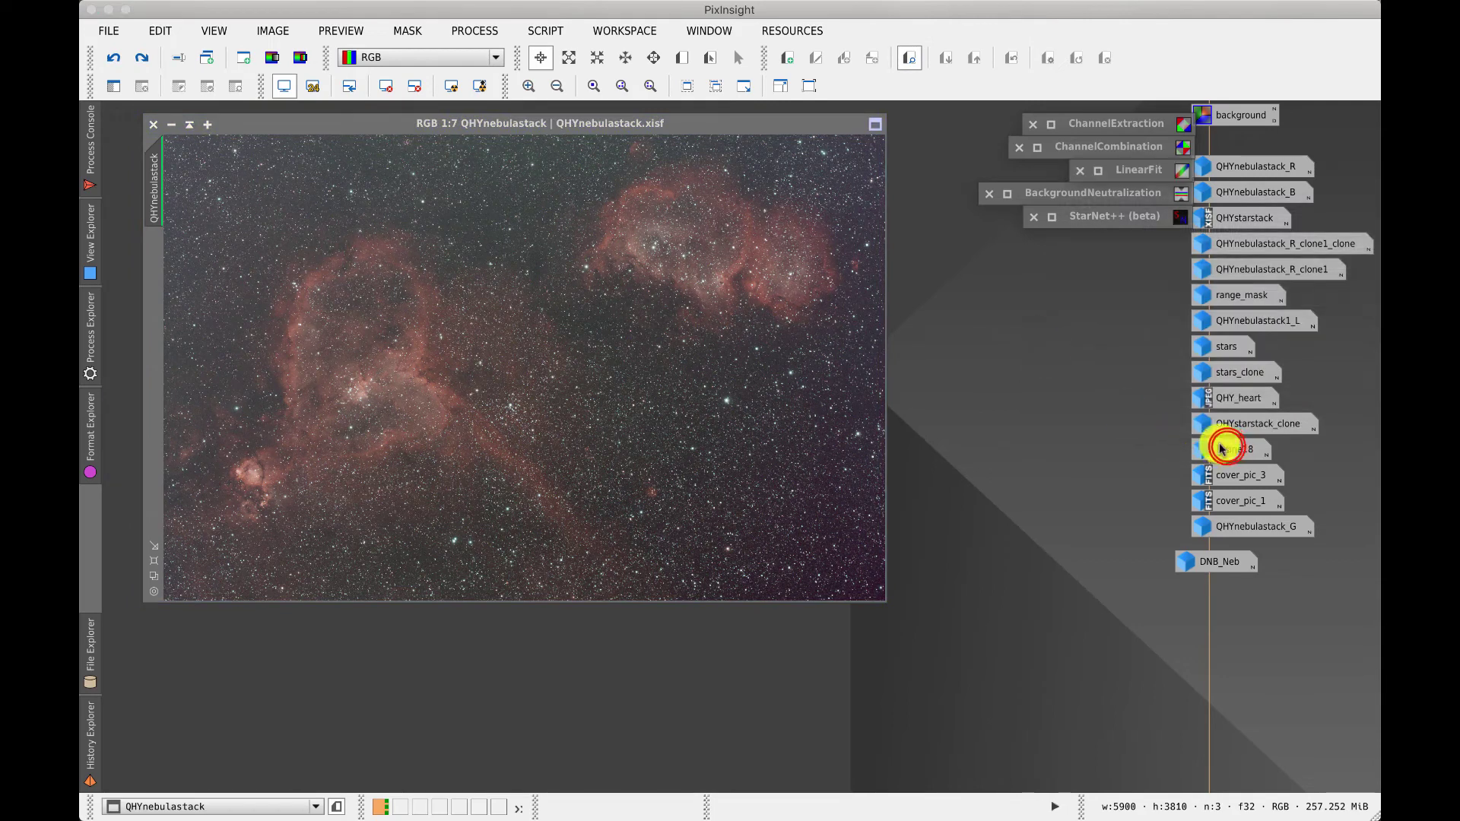
{"action": "double_click", "coordinate": [1224, 448]}
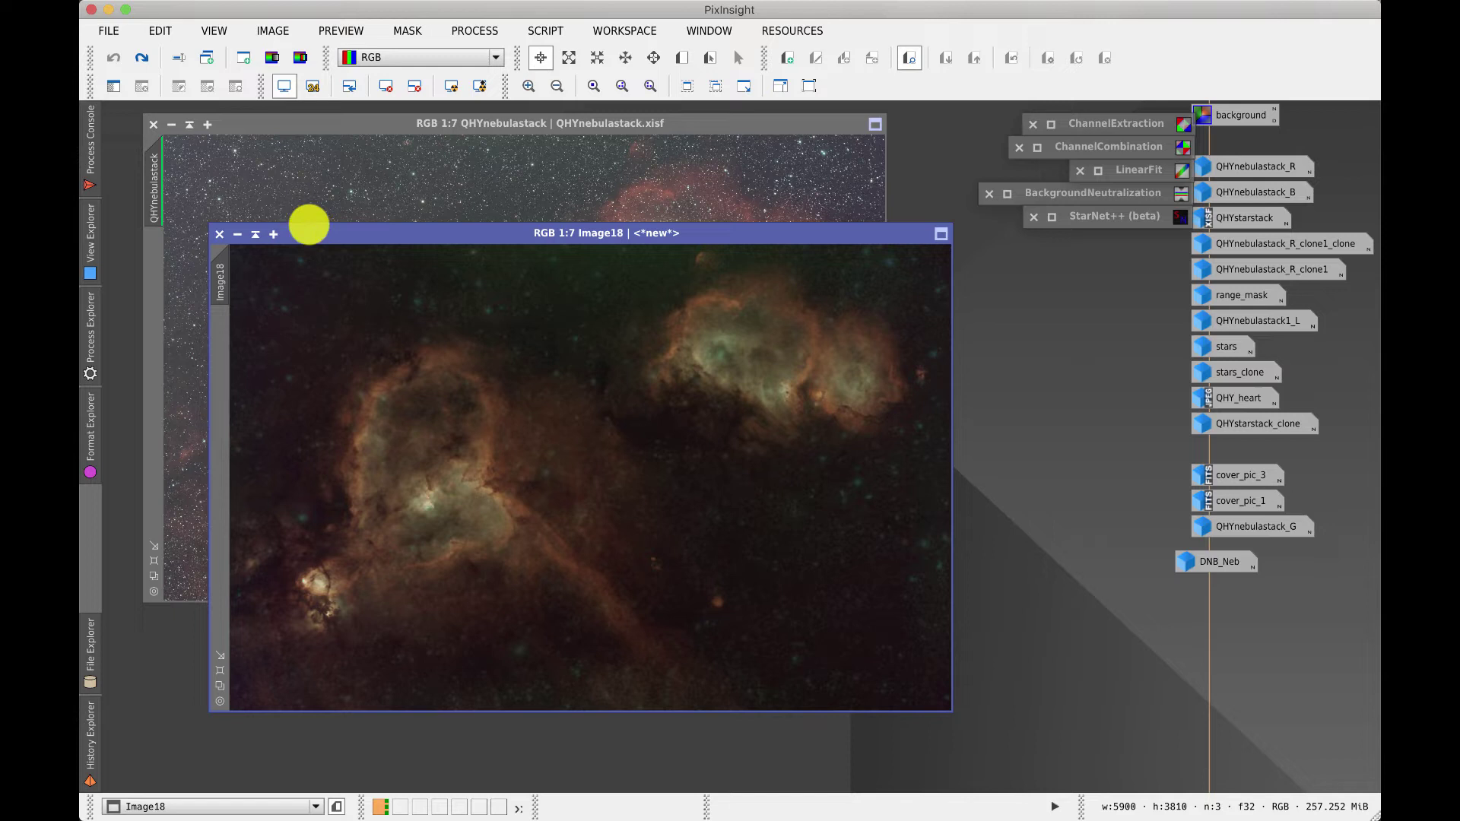
{"action": "left_click", "coordinate": [143, 61]}
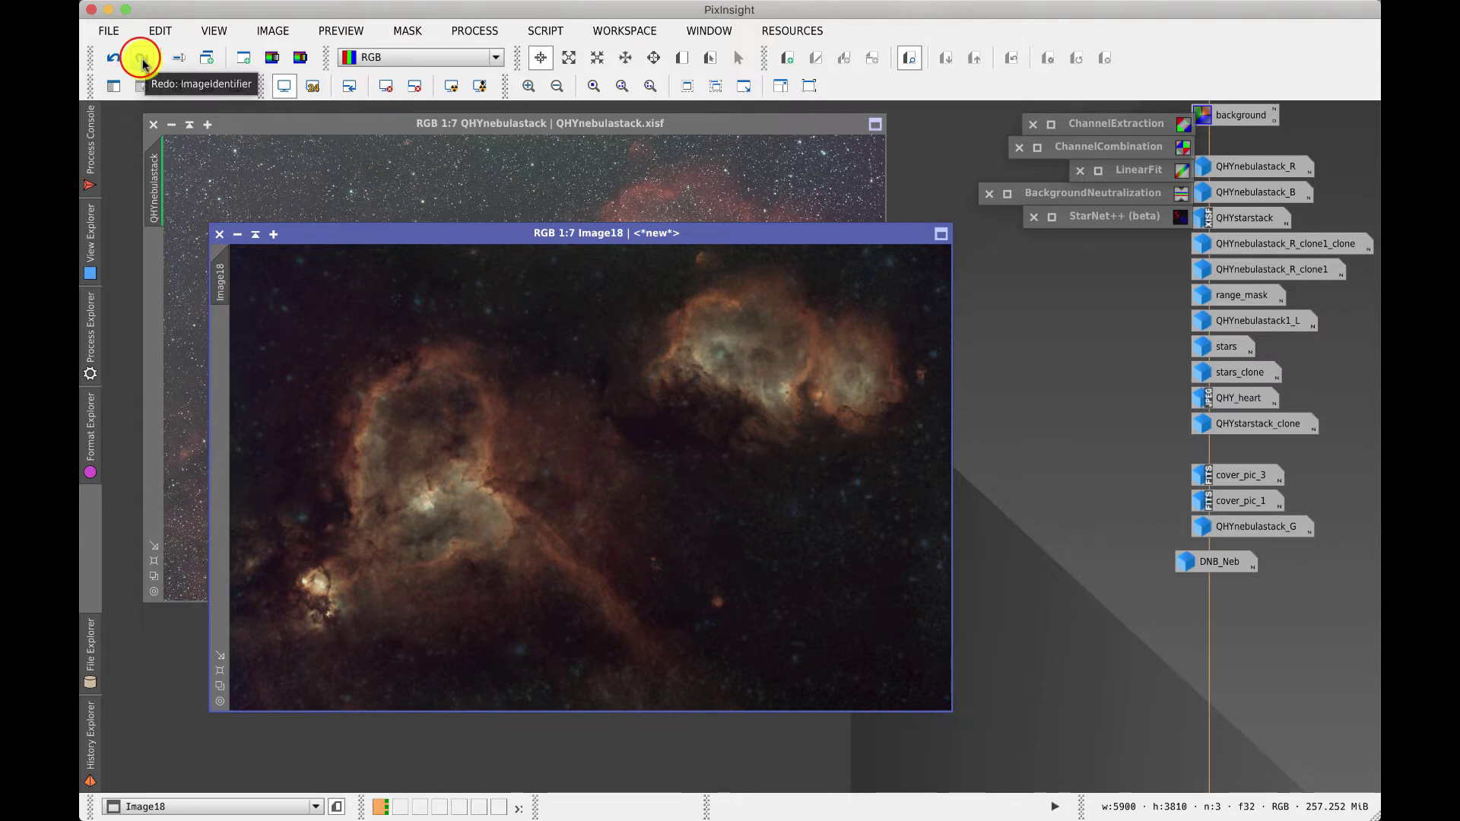
{"action": "left_click", "coordinate": [143, 59]}
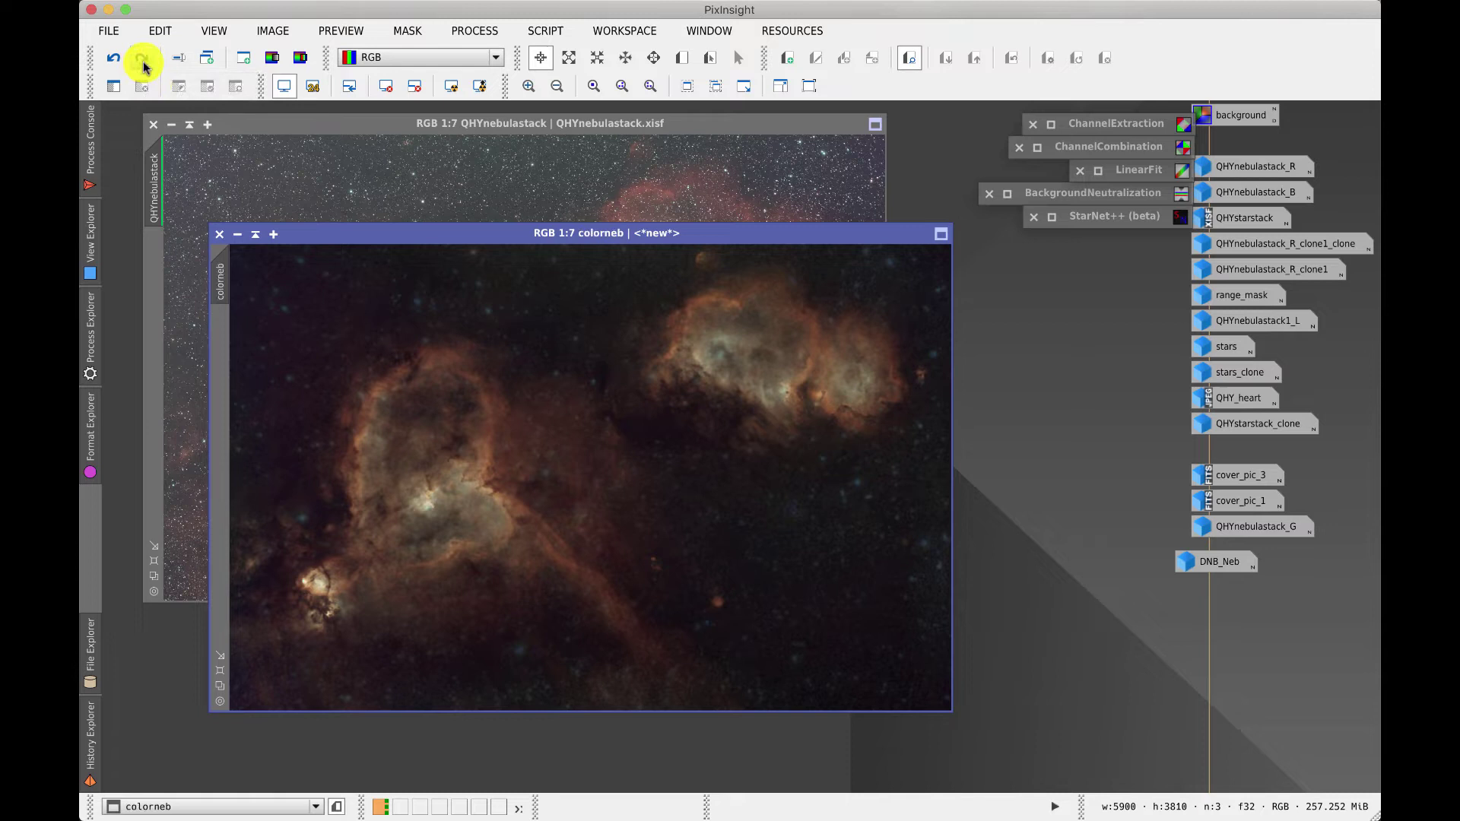
{"action": "left_click", "coordinate": [143, 59]}
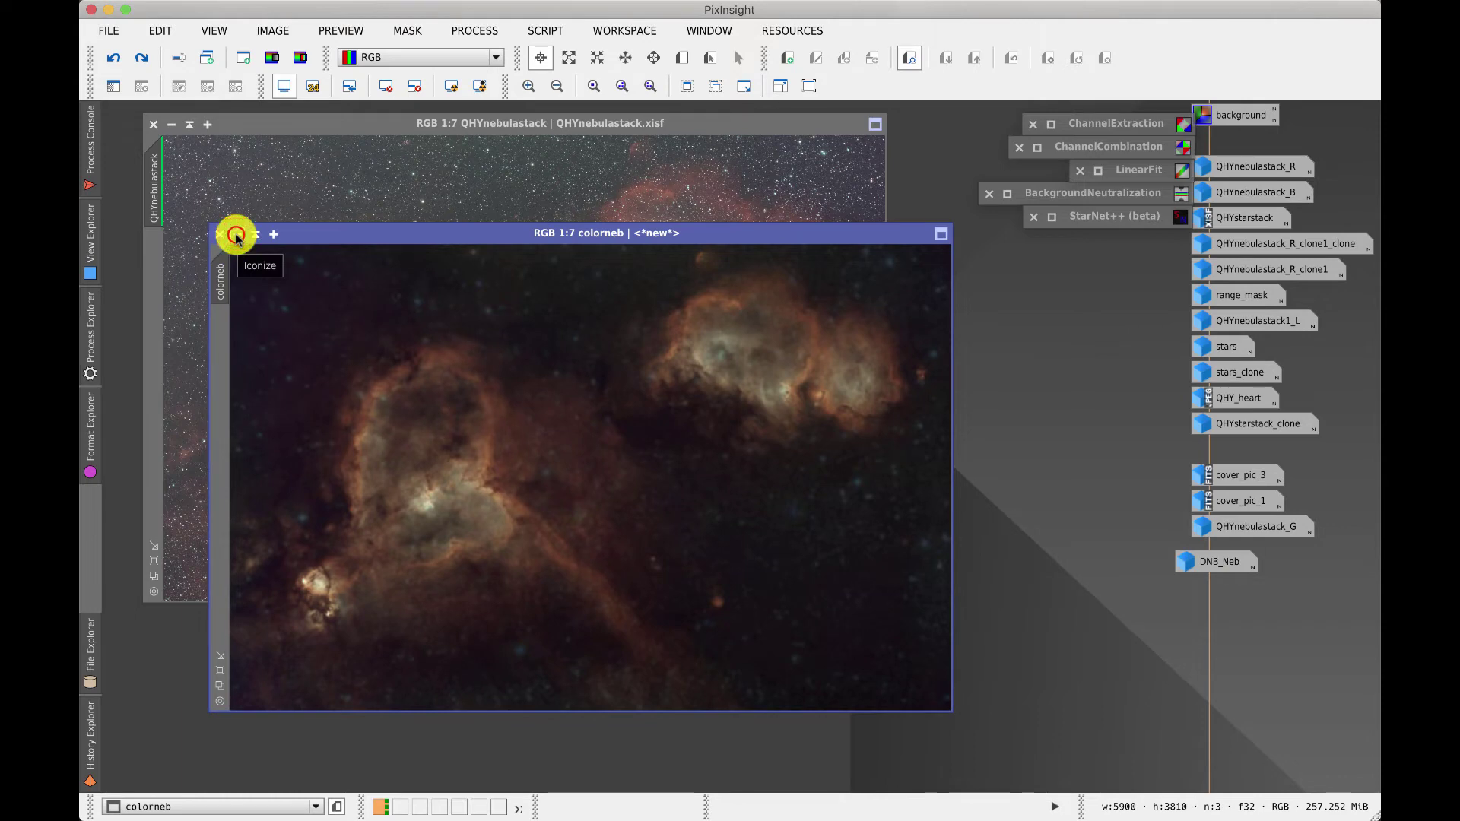
{"action": "left_click", "coordinate": [237, 236]}
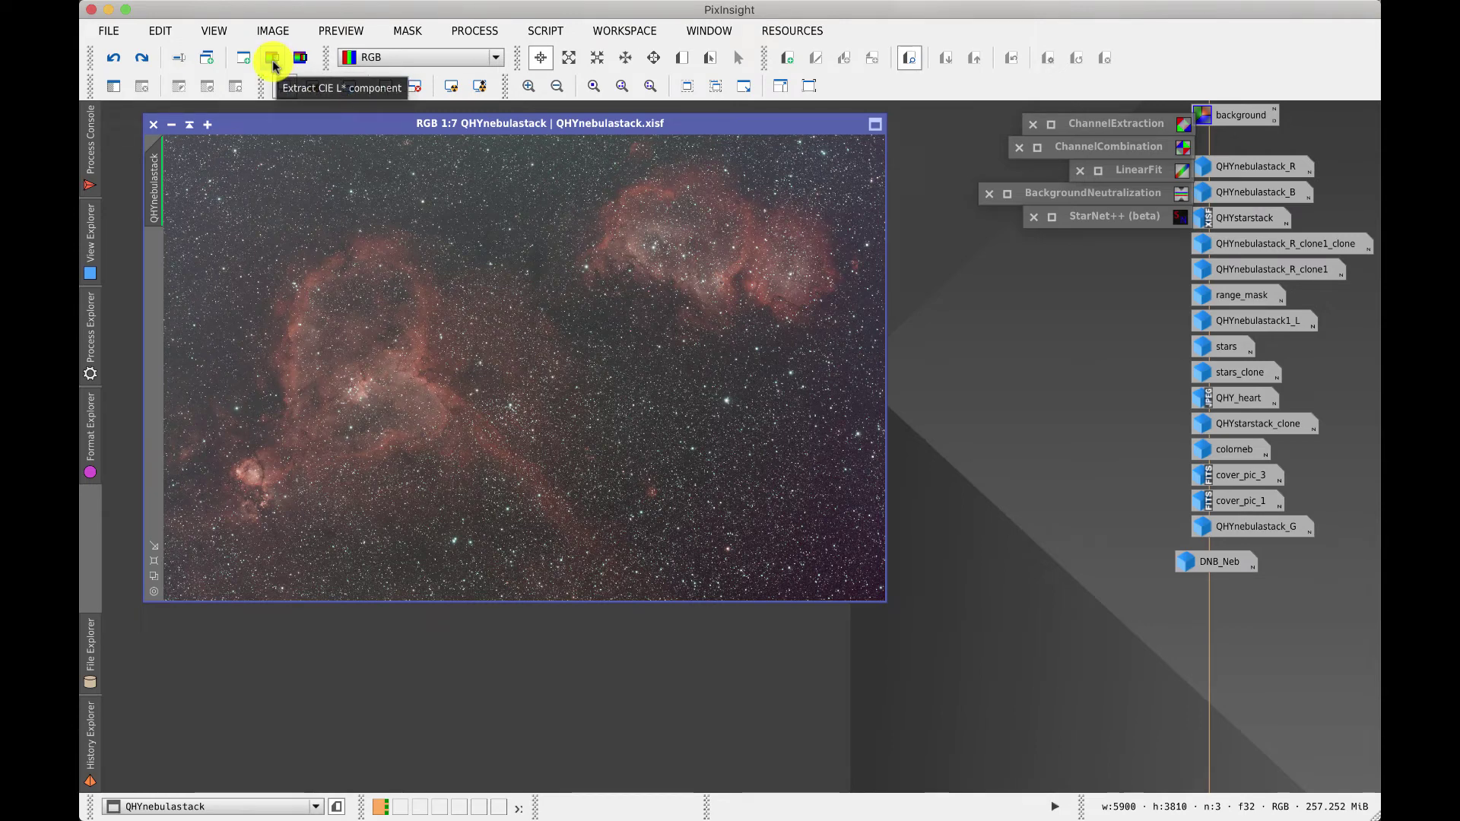
Step: Restore the QHYnebulastack1_L luminance image and redo its history one operation at a time through HistogramTransformation and LocalHistogramEqualization
{"action": "left_click", "coordinate": [1236, 316]}
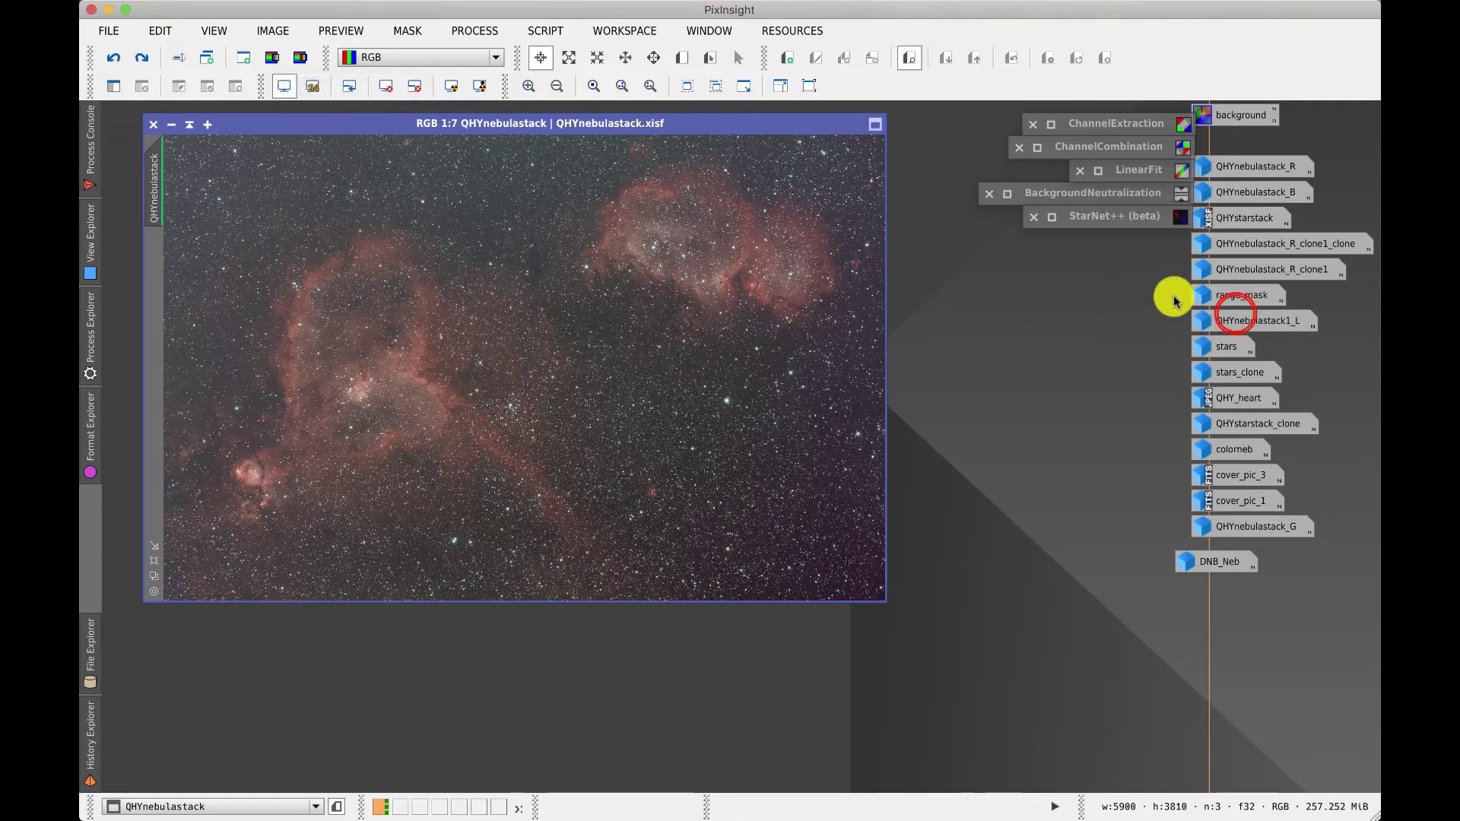
{"action": "double_click", "coordinate": [1236, 317]}
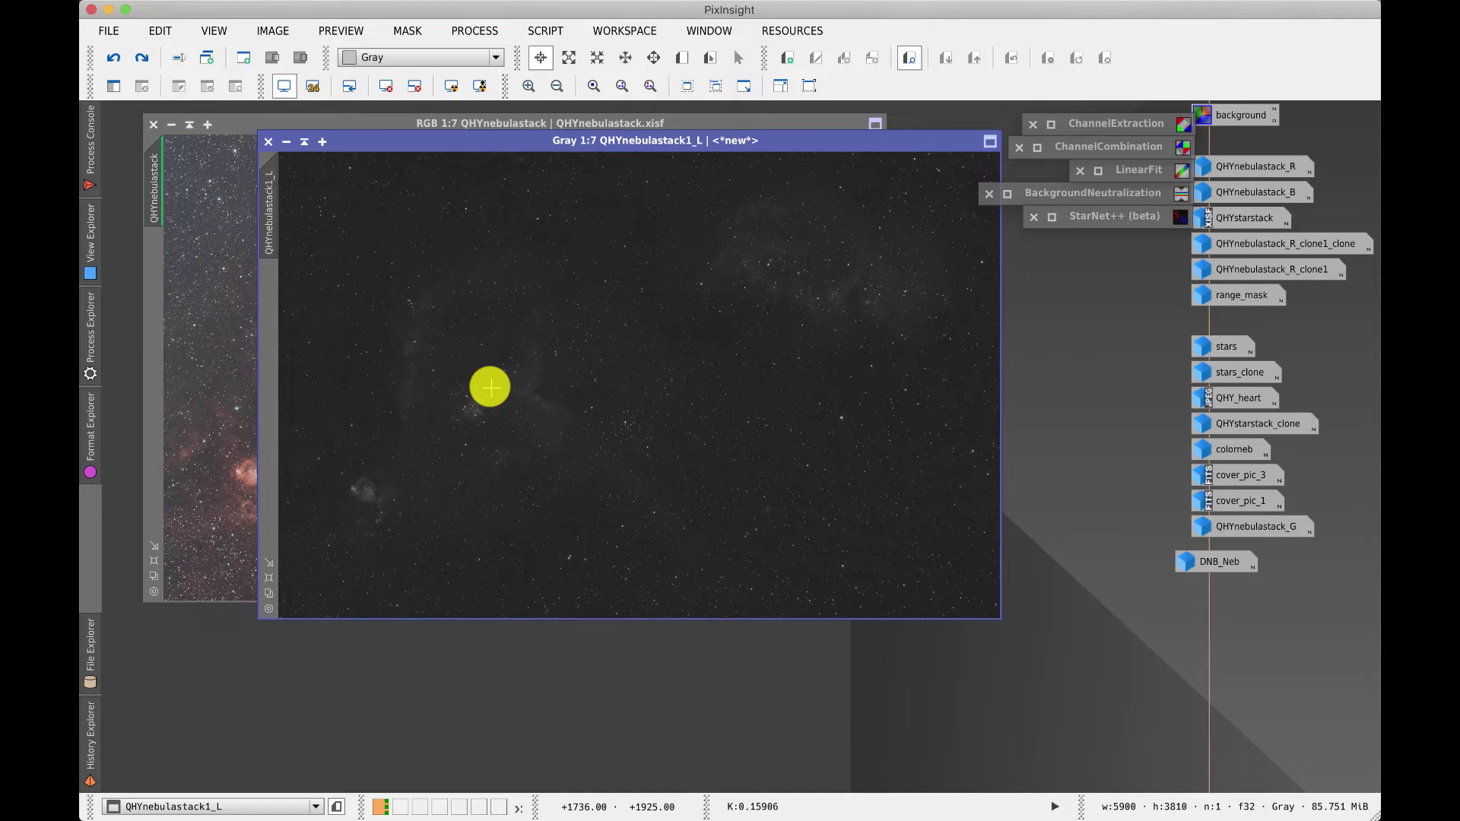
{"action": "left_click", "coordinate": [143, 58]}
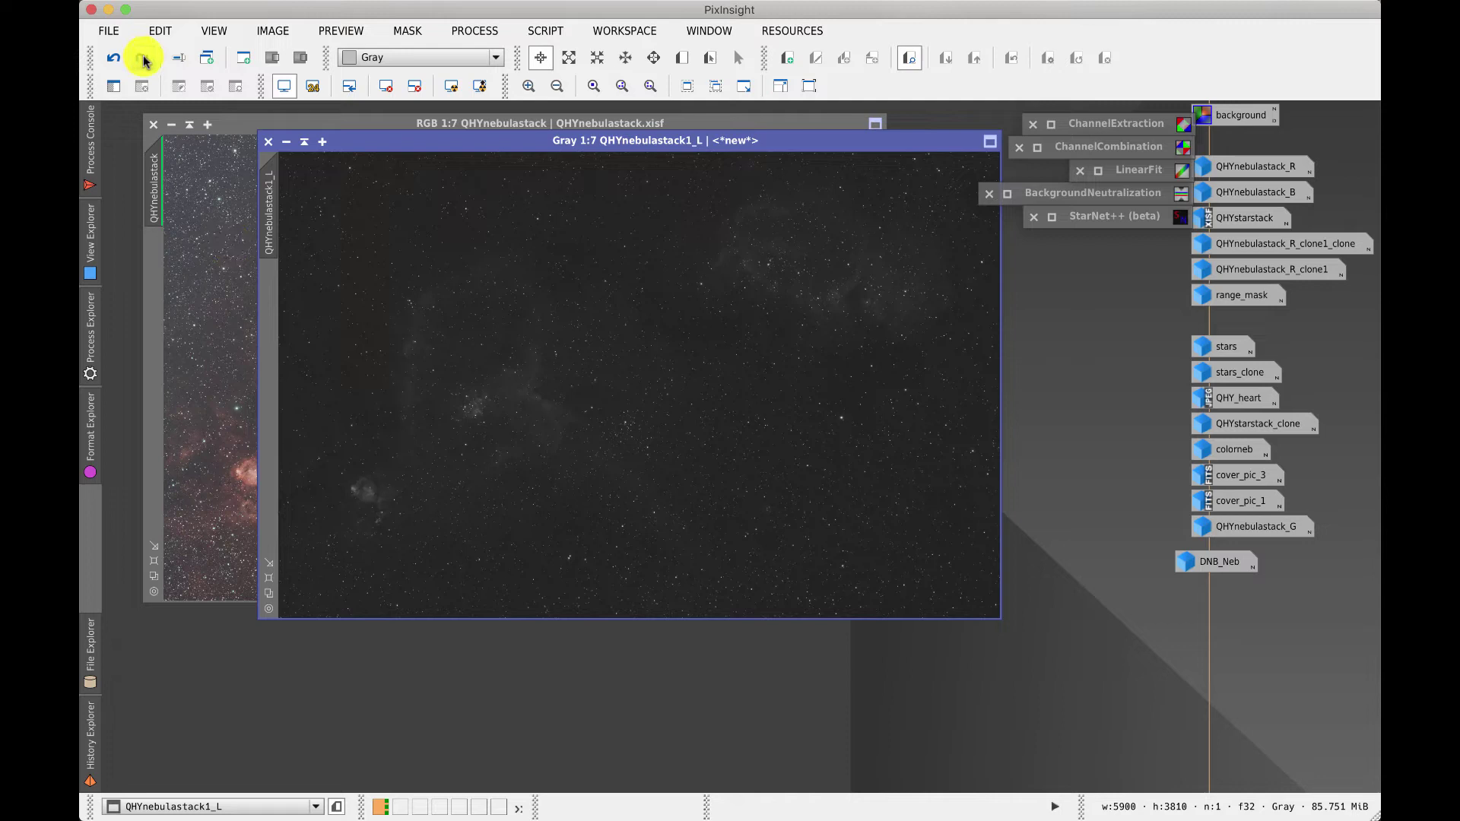
{"action": "left_click", "coordinate": [144, 58]}
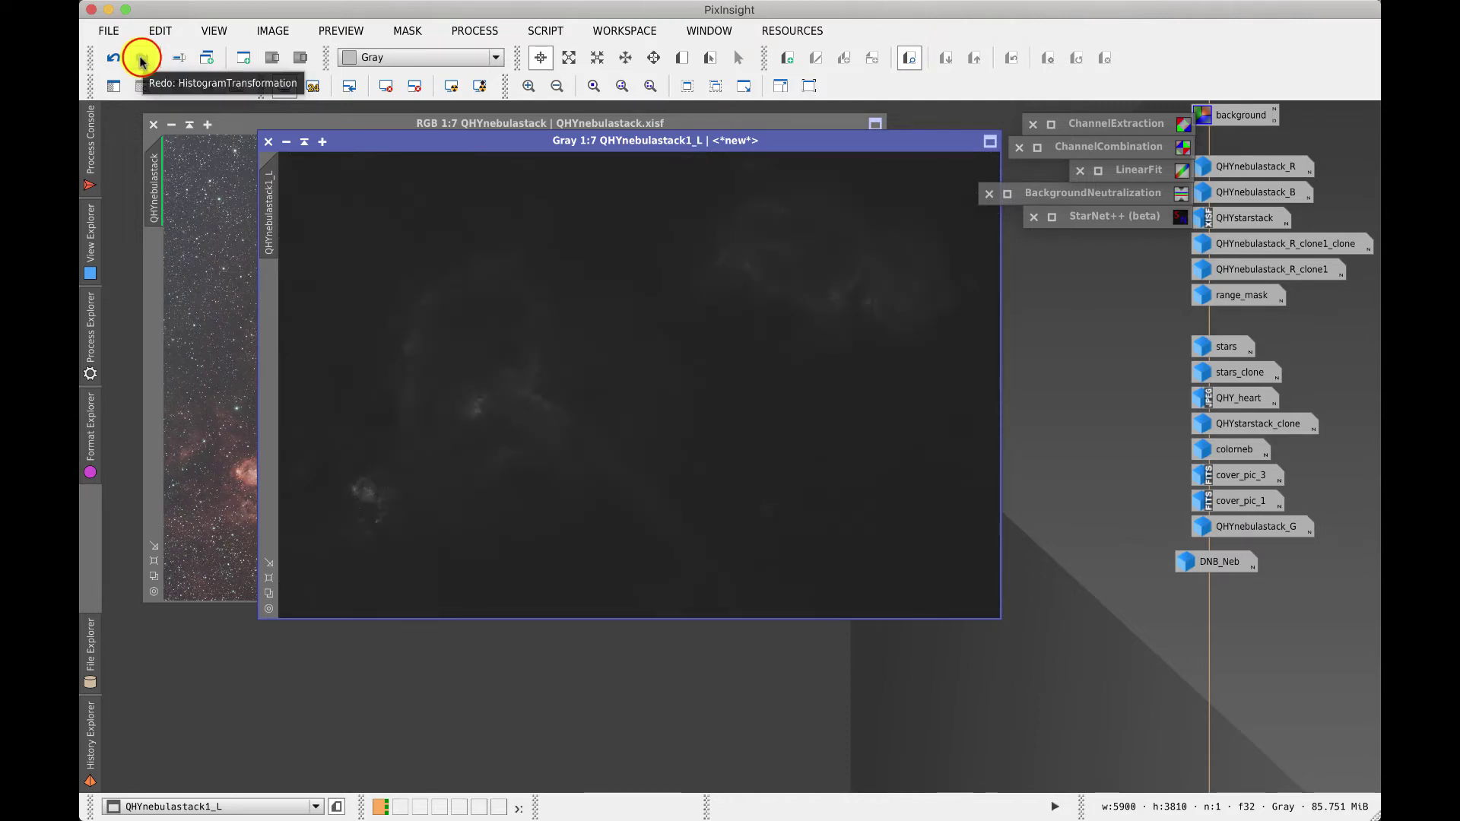
{"action": "left_click", "coordinate": [142, 57]}
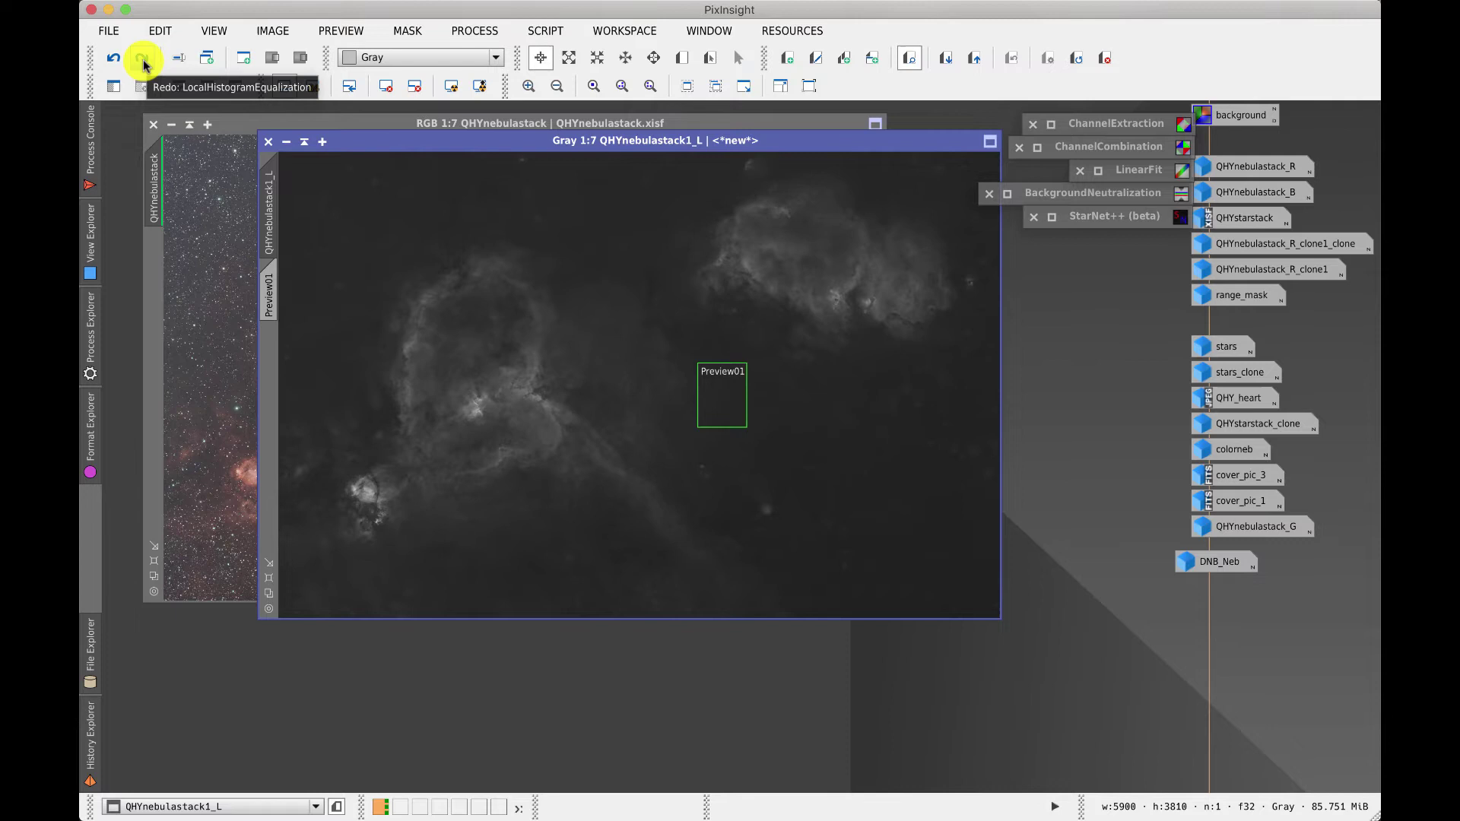
{"action": "left_click", "coordinate": [143, 59]}
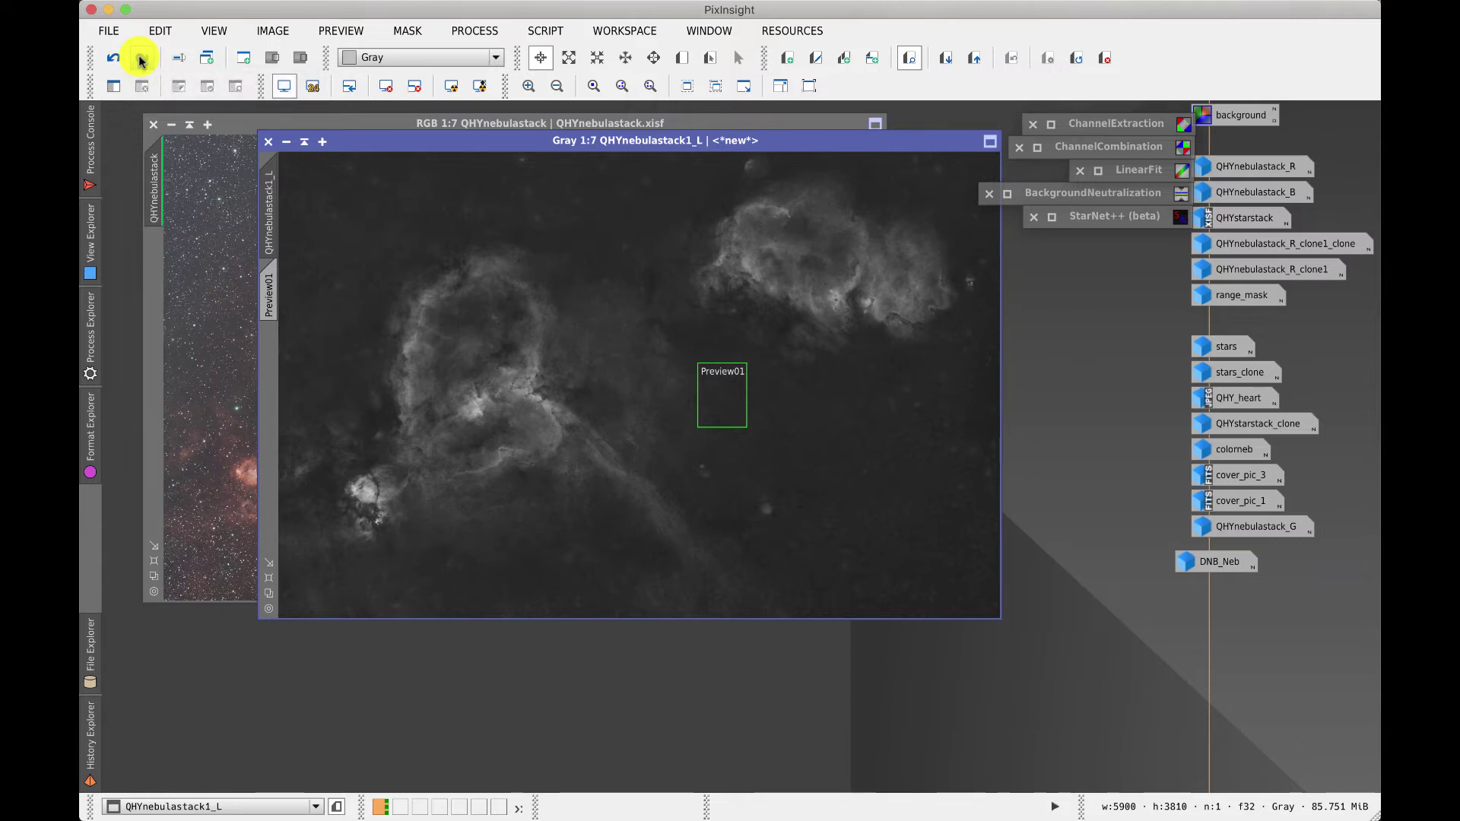
Step: Continue redoing the QHYnebulastack1_L history beyond LocalHistogramEqualization, including the Convolution operation
{"action": "left_click", "coordinate": [142, 59]}
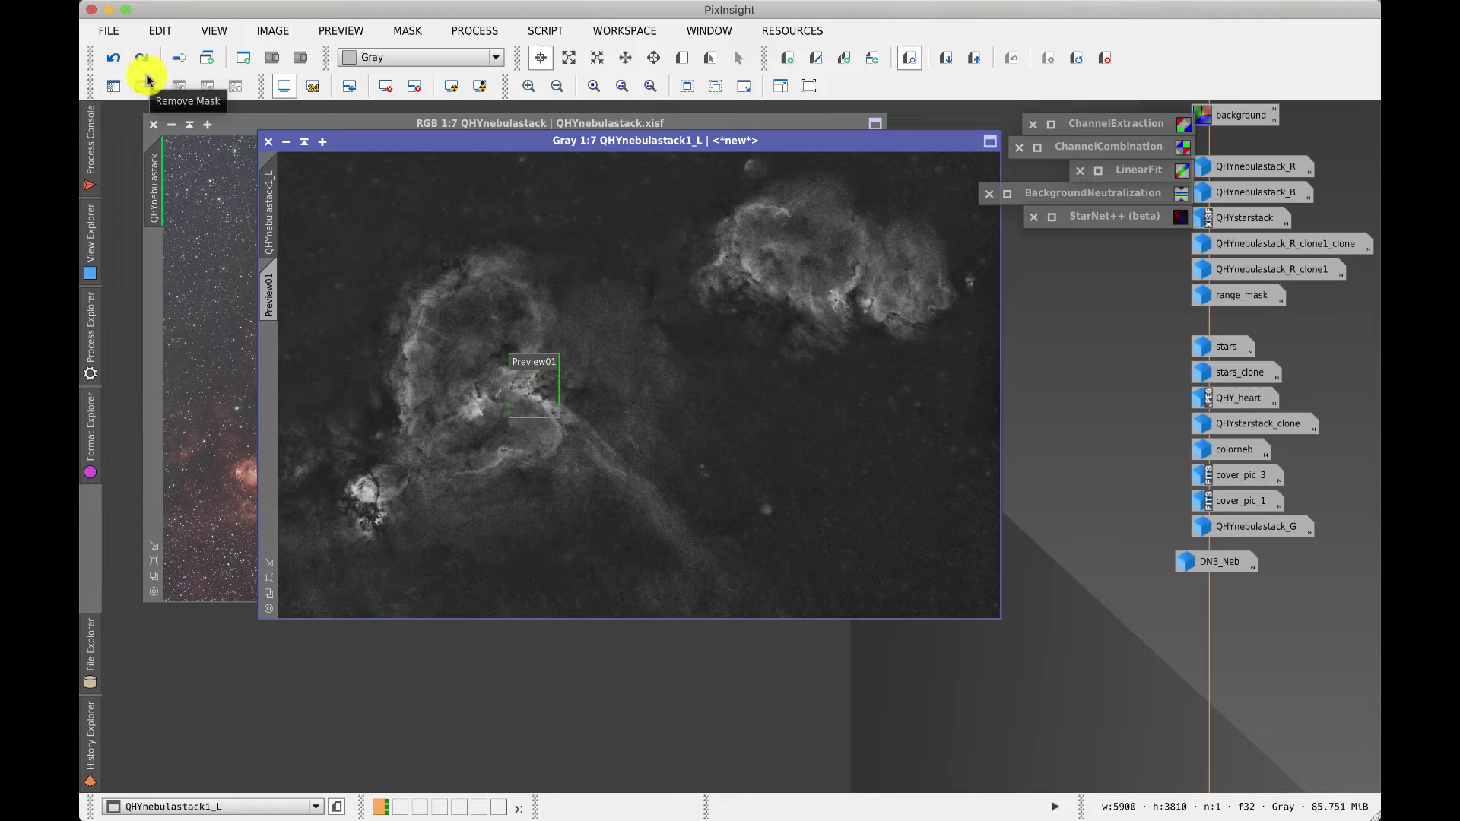
{"action": "left_click", "coordinate": [143, 59]}
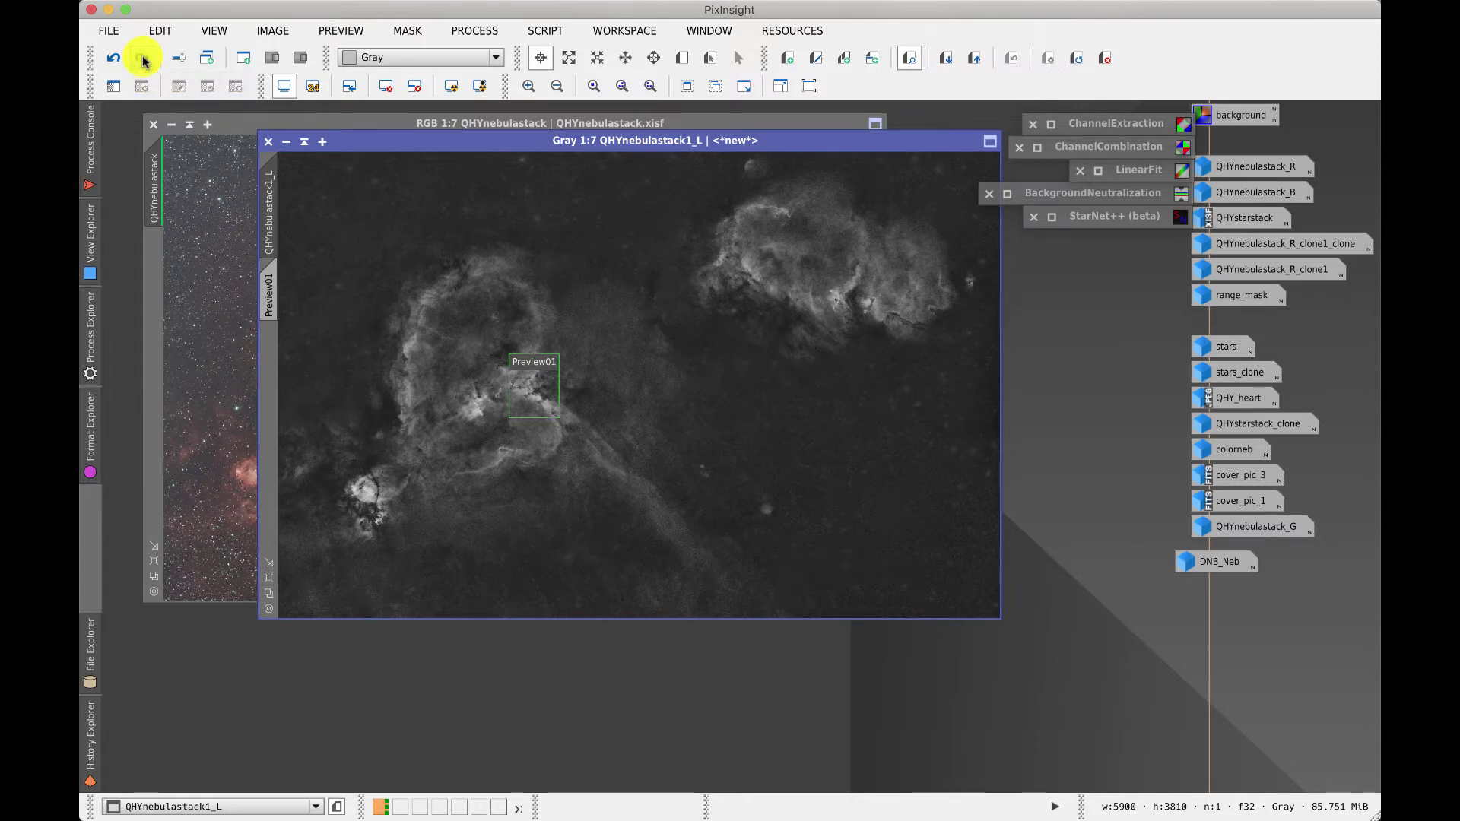
{"action": "left_click", "coordinate": [143, 59]}
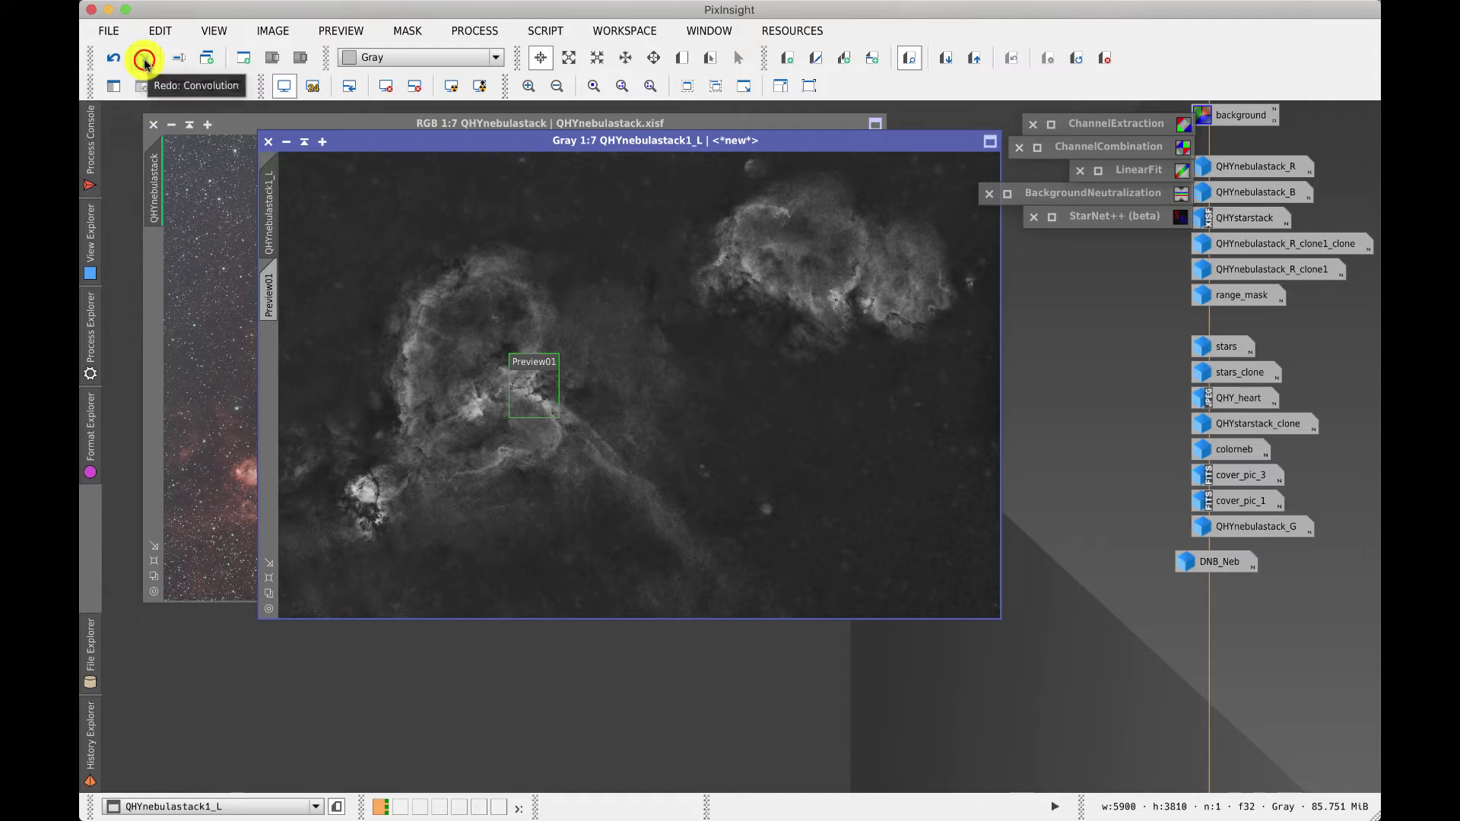
{"action": "left_click", "coordinate": [146, 86]}
{"action": "left_click", "coordinate": [146, 65]}
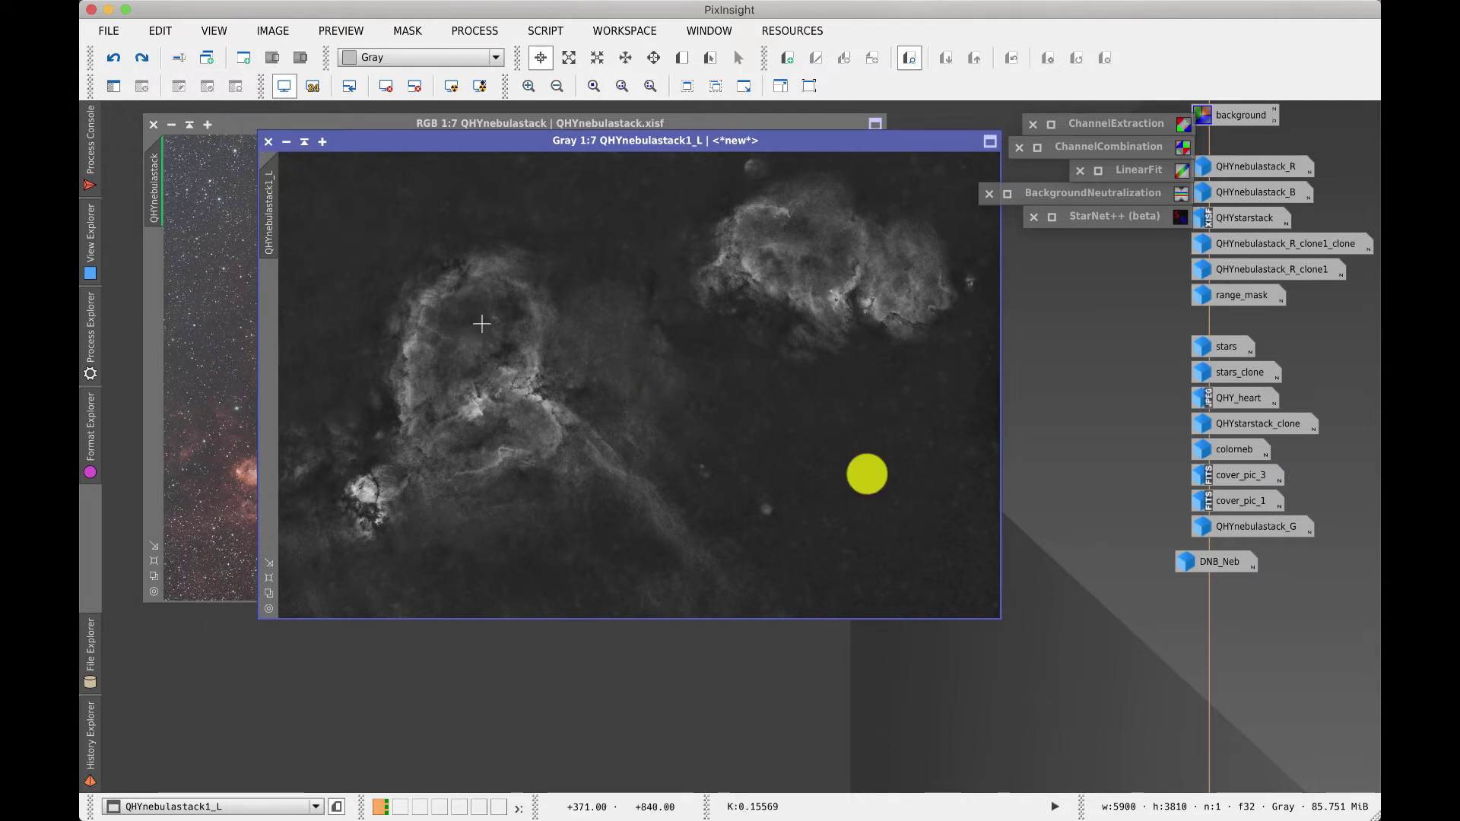
Step: Step back once in the QHYnebulastack1_L history, redo through the final HistogramTransformation and Convolution, and iconize the image
{"action": "left_click", "coordinate": [114, 57]}
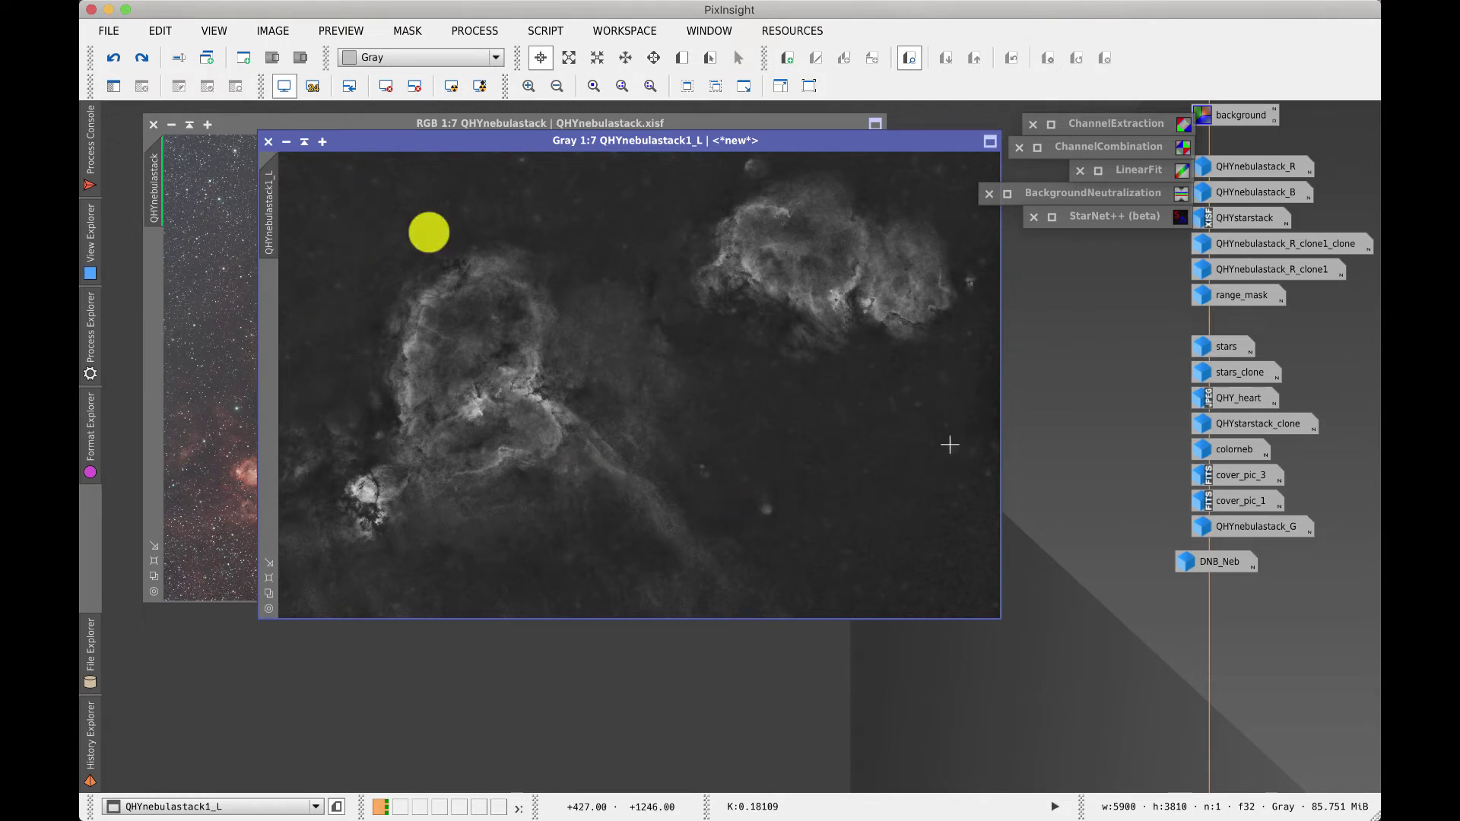
{"action": "left_click", "coordinate": [142, 58]}
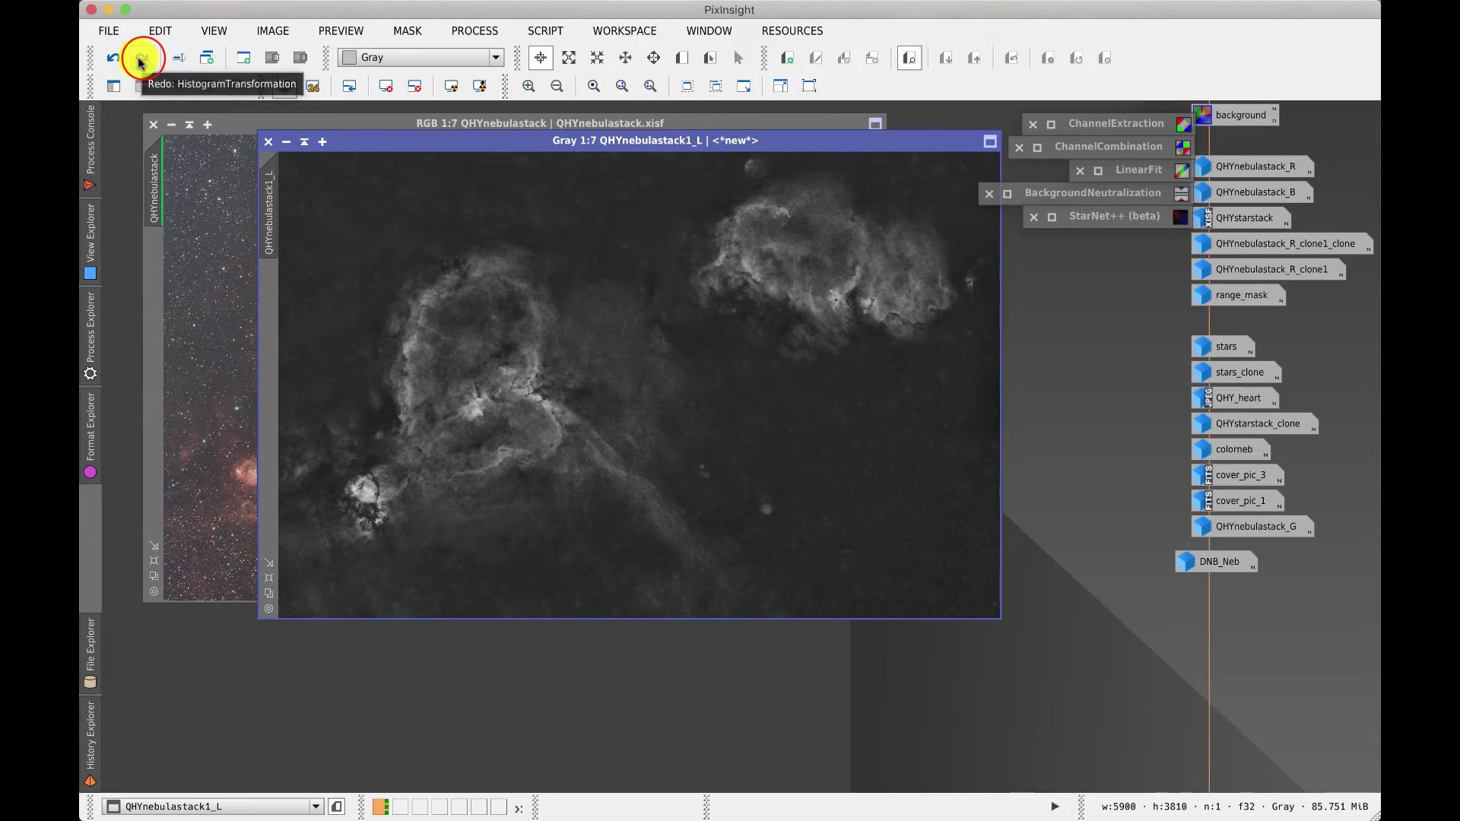
{"action": "left_click", "coordinate": [141, 59]}
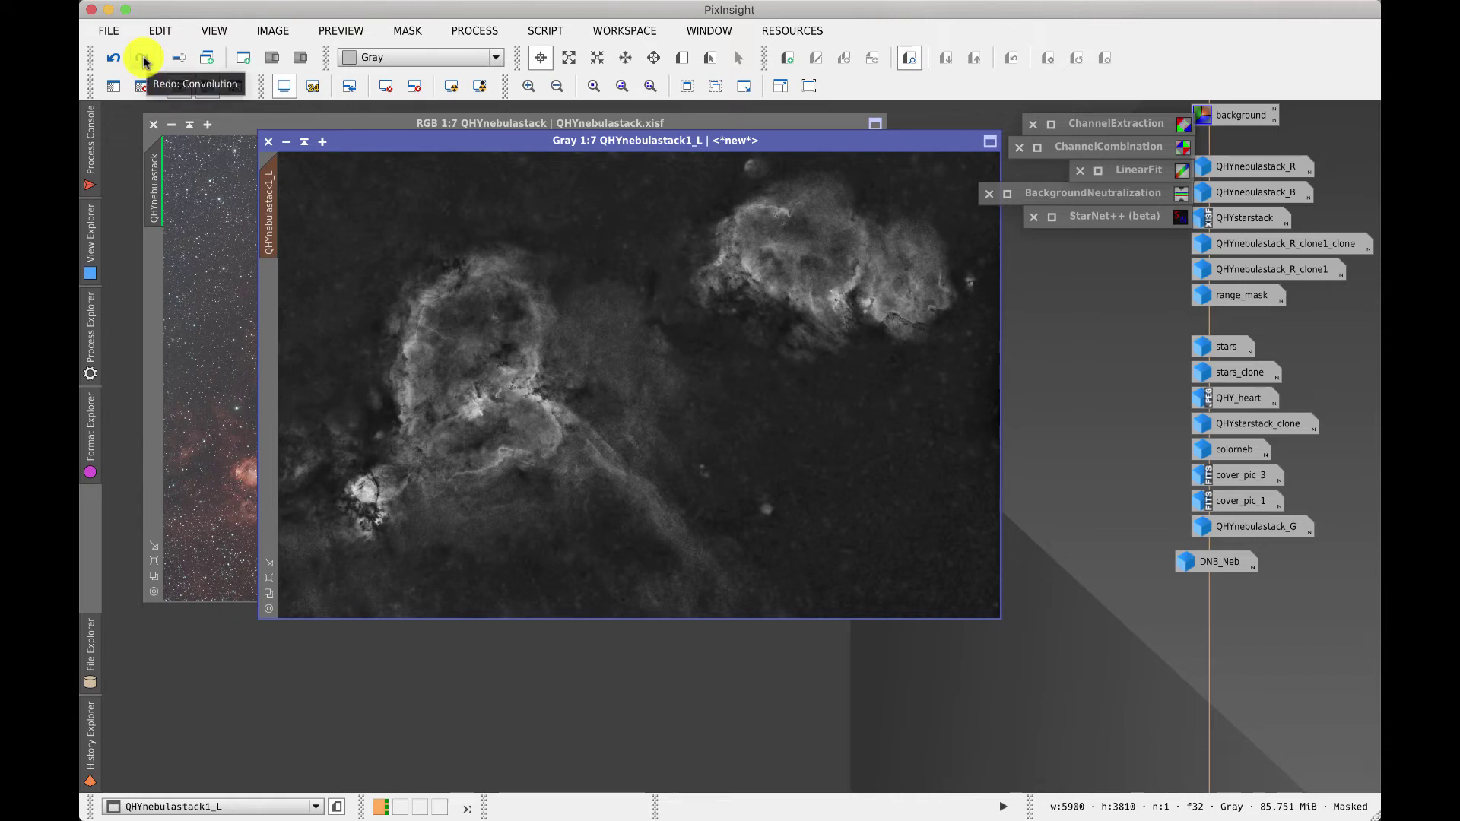
{"action": "left_click", "coordinate": [144, 61]}
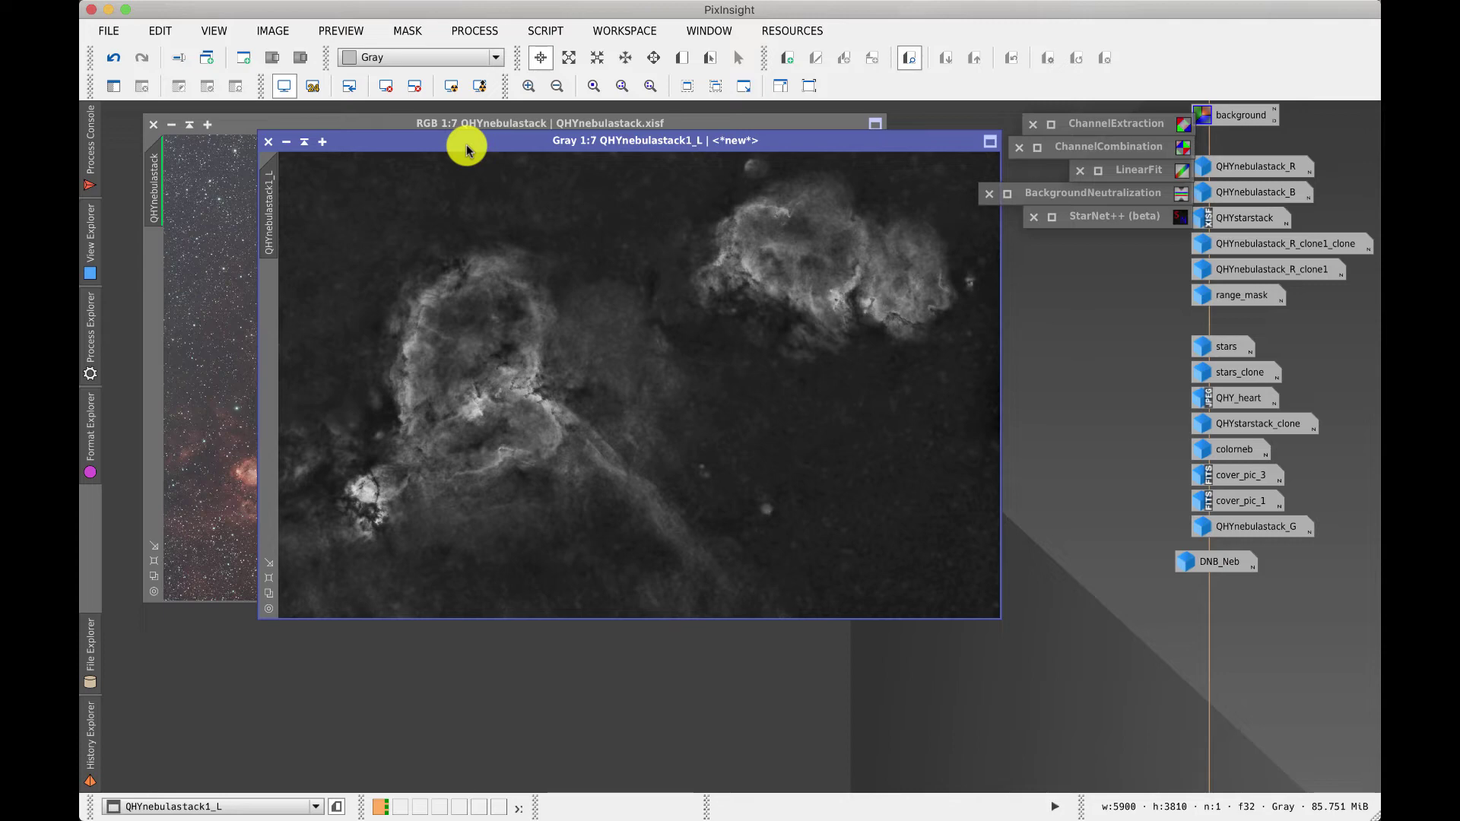
{"action": "left_click", "coordinate": [287, 143]}
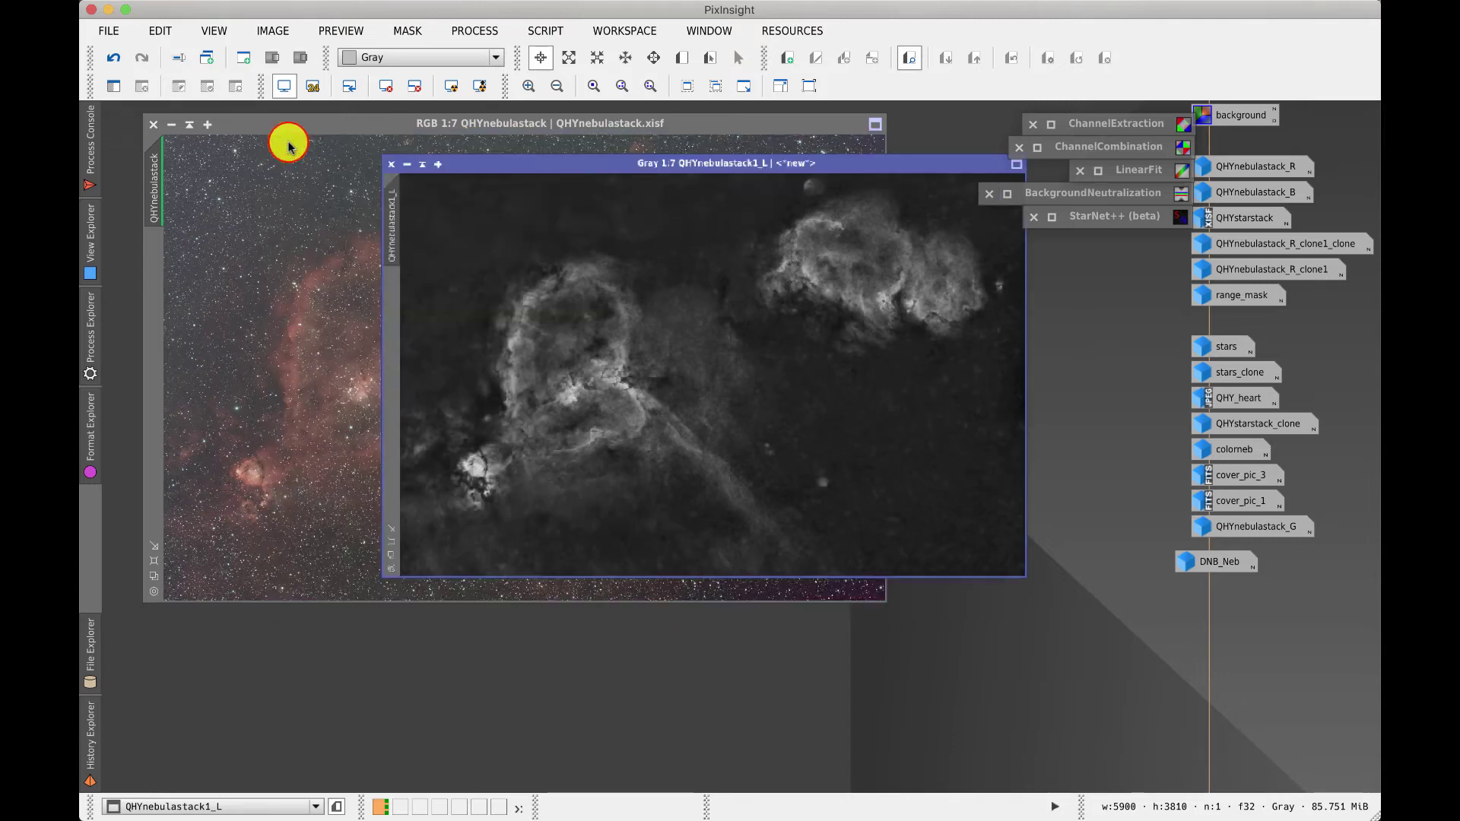
Step: Restore the colorneb image and apply LRGBCombination to it with QHYnebulastack1_L as L, lightness 0.500 and saturation 0.500
{"action": "left_click", "coordinate": [1241, 443]}
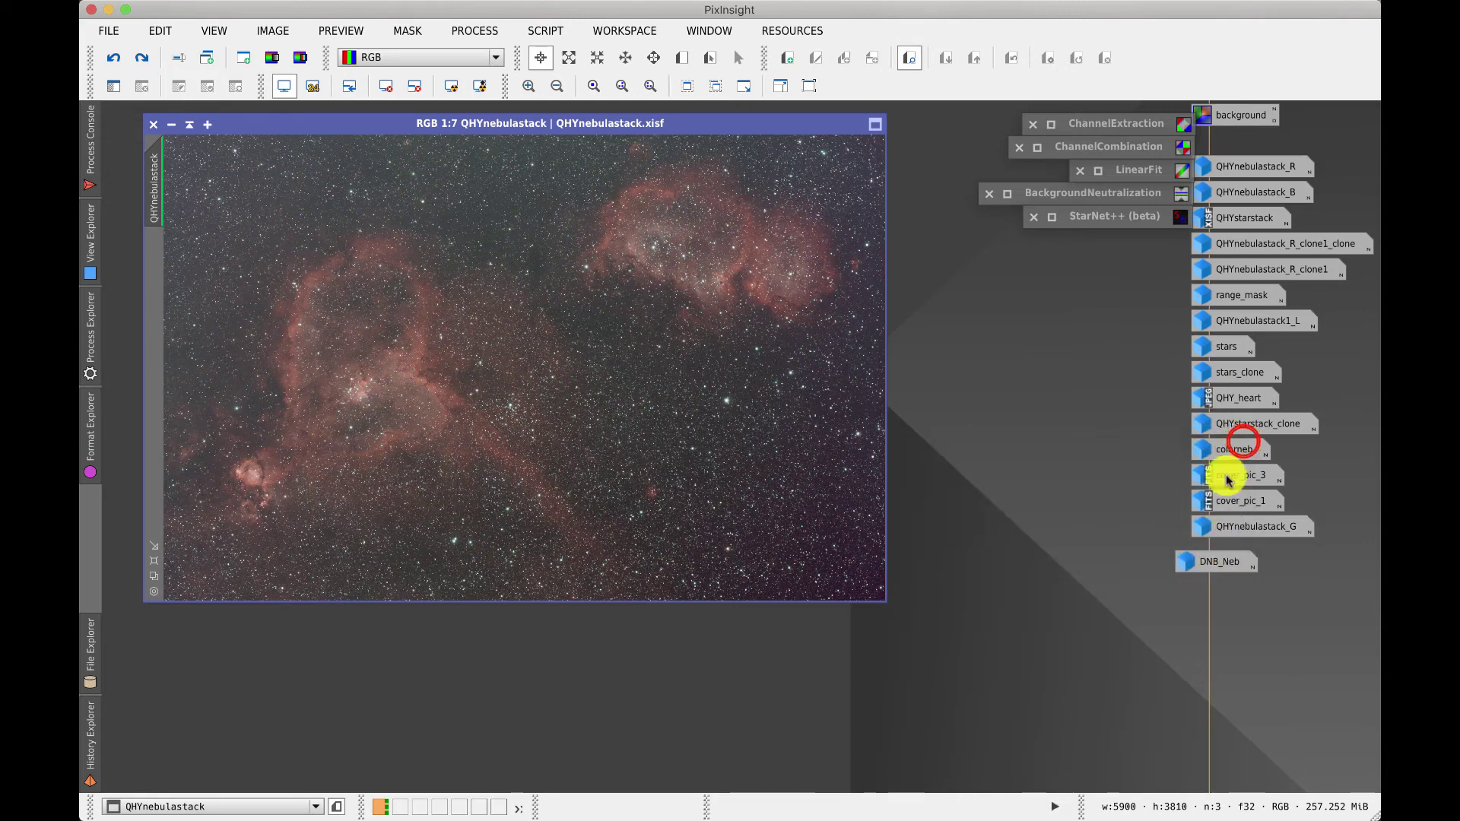
{"action": "double_click", "coordinate": [1244, 445]}
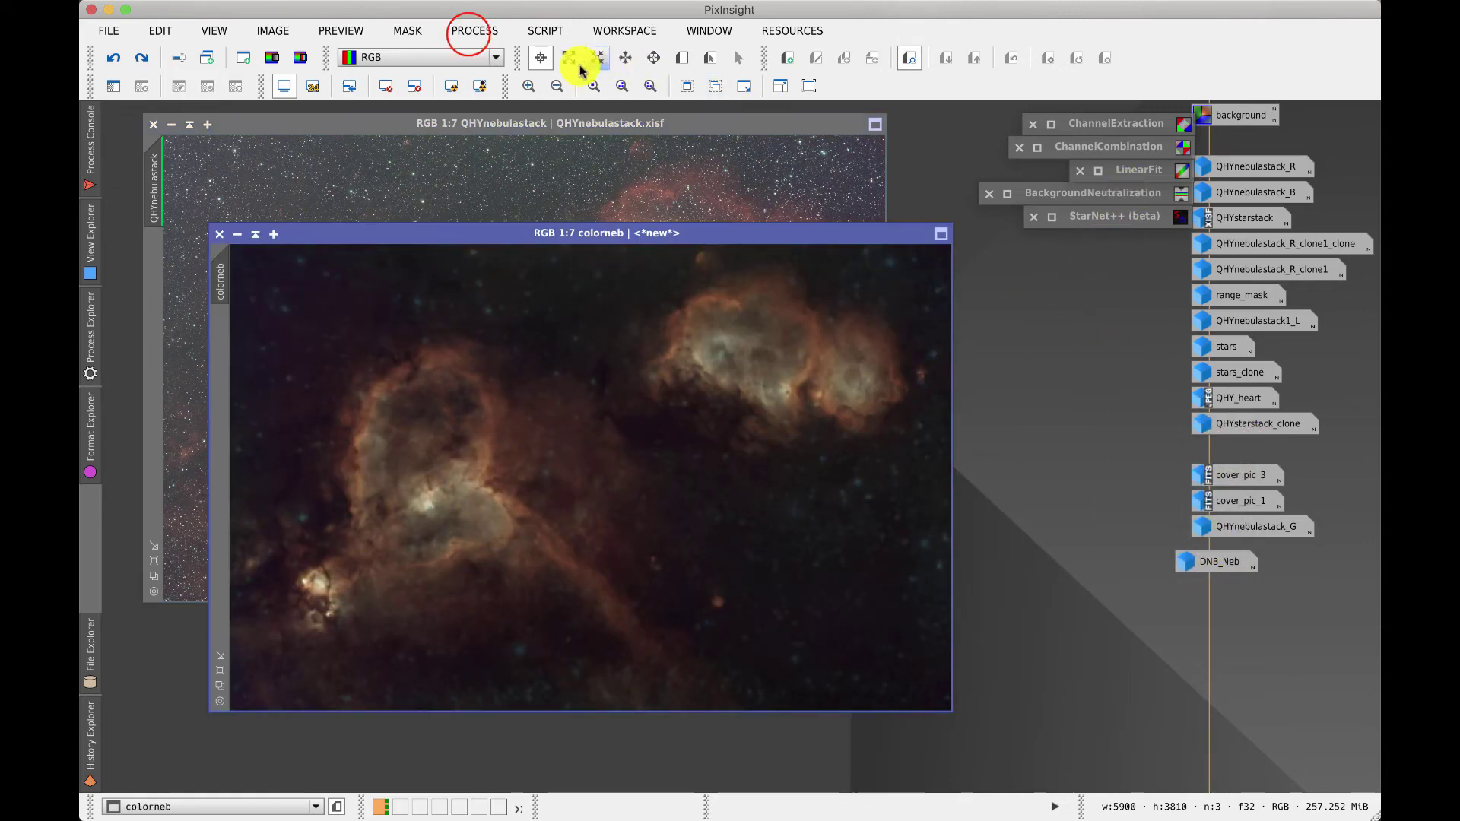
{"action": "left_click", "coordinate": [468, 34]}
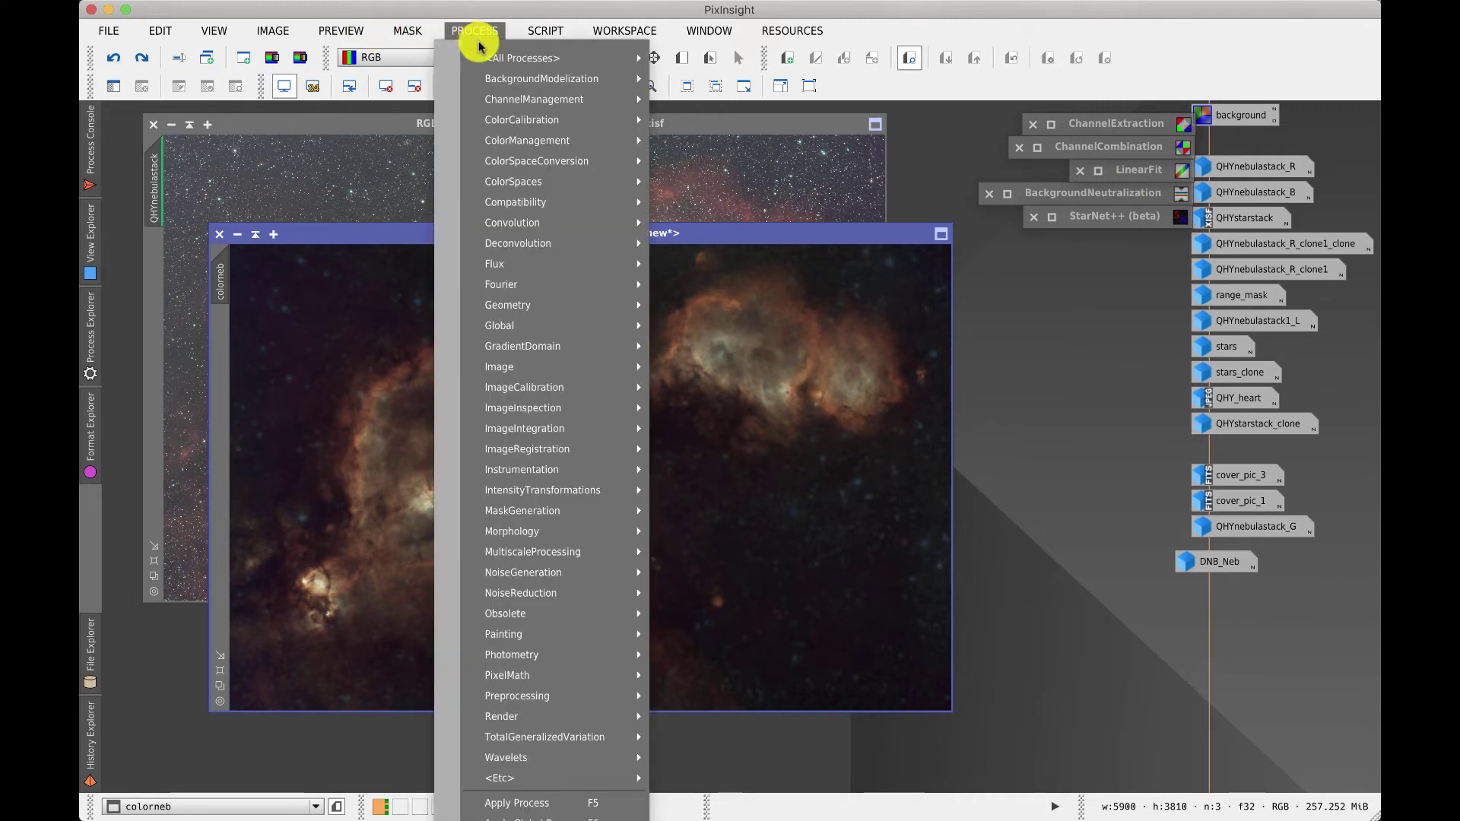
{"action": "mouse_move", "coordinate": [525, 105]}
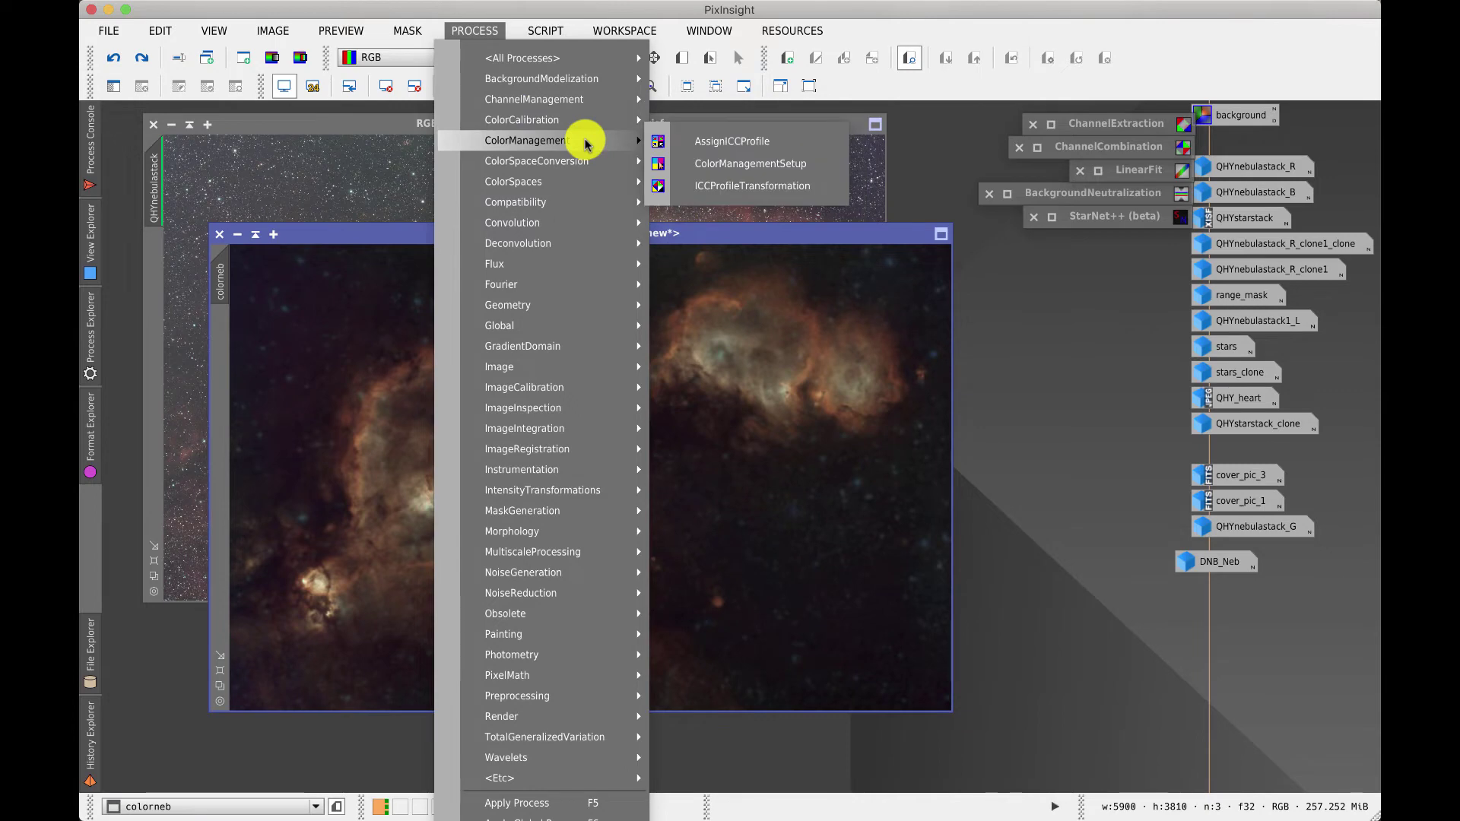
{"action": "mouse_move", "coordinate": [566, 178]}
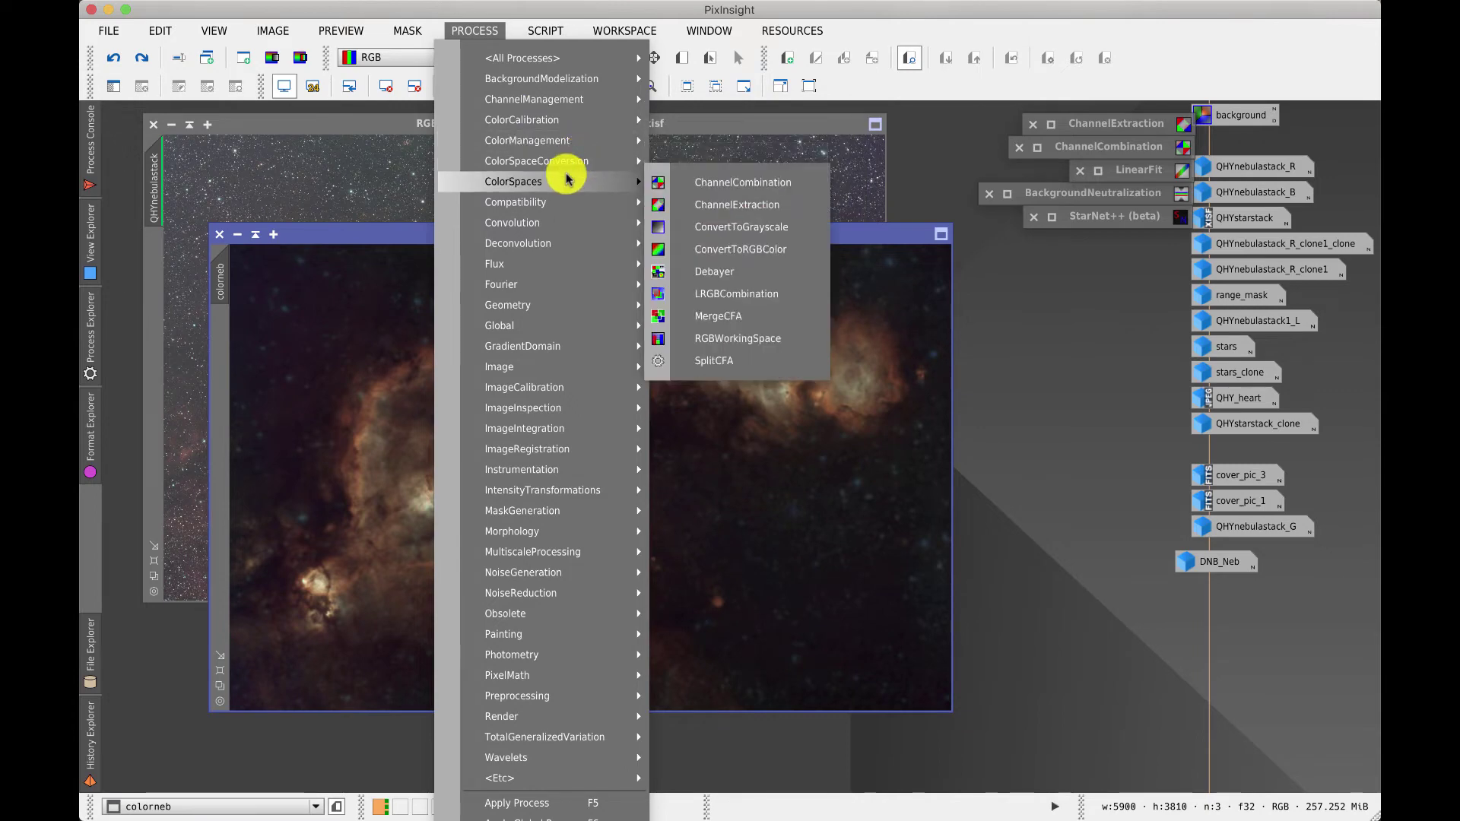
{"action": "left_click", "coordinate": [769, 293]}
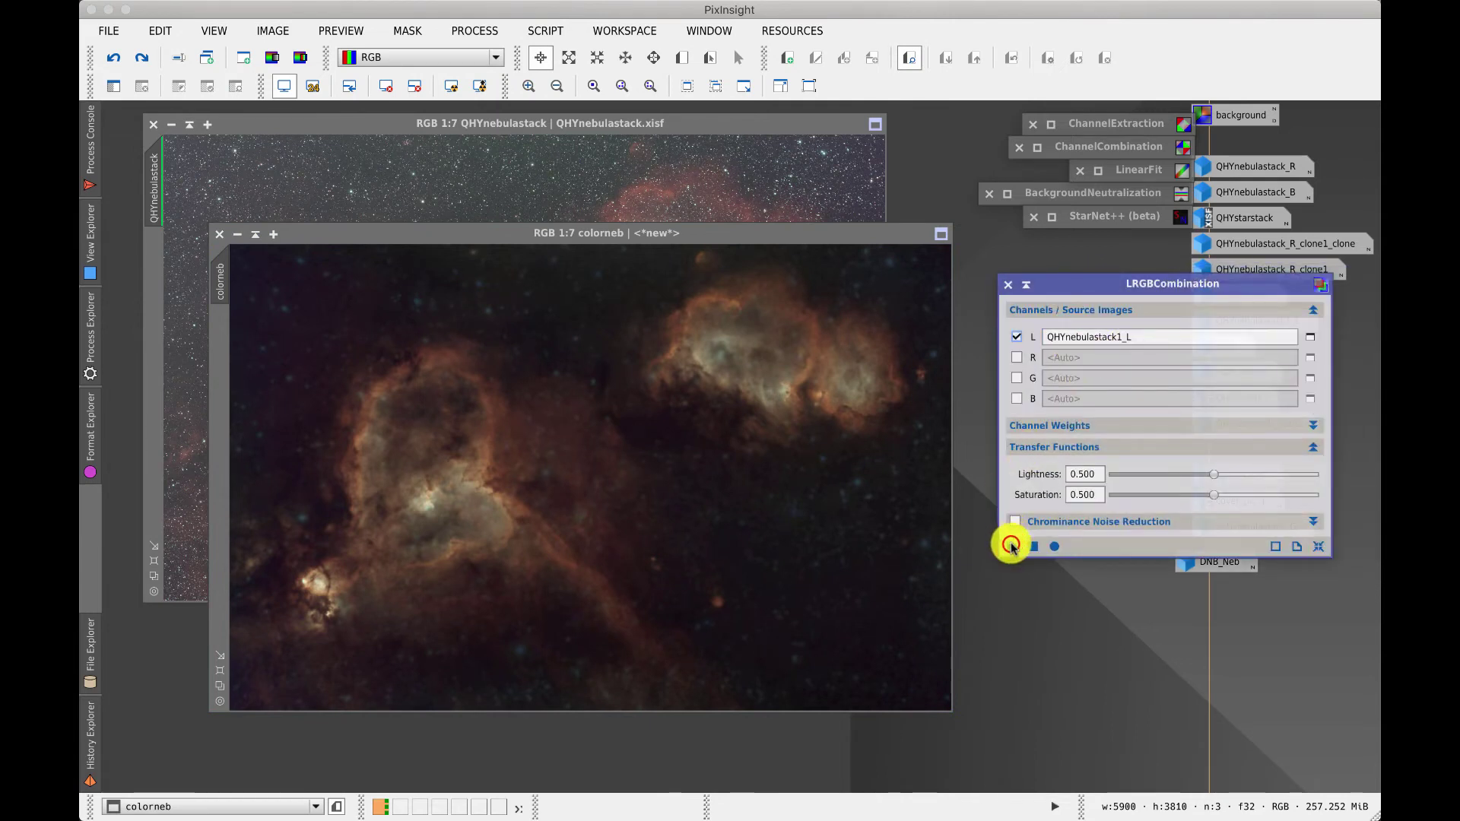
{"action": "left_click_drag", "start_coordinate": [849, 578], "coordinate": [848, 575]}
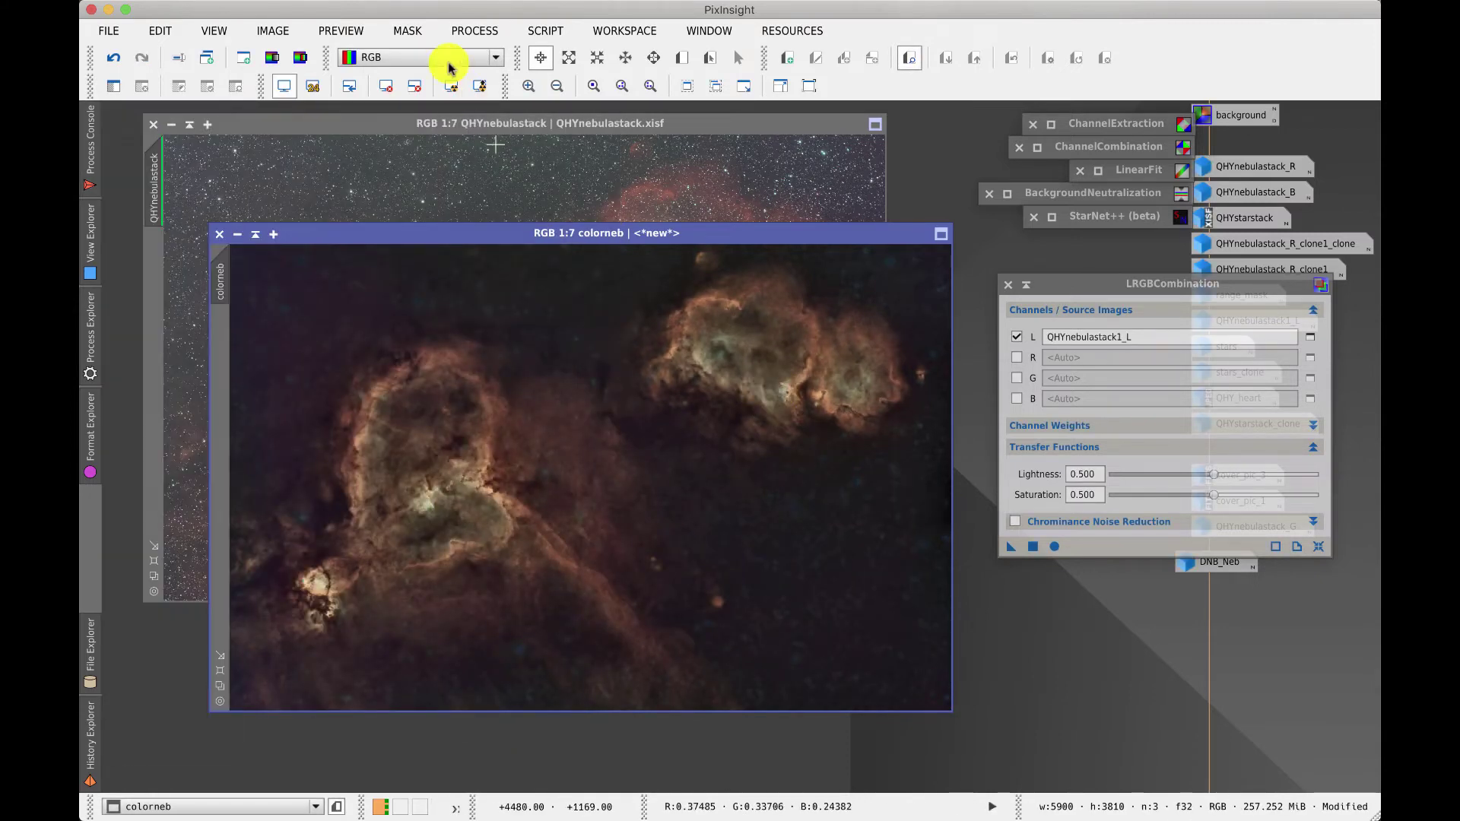
Step: Examine the combined colorneb image around the Heart nebula's core at 1:2 zoom, ending on the full view
{"action": "left_click", "coordinate": [621, 86]}
{"action": "left_click_drag", "start_coordinate": [472, 706], "coordinate": [362, 690]}
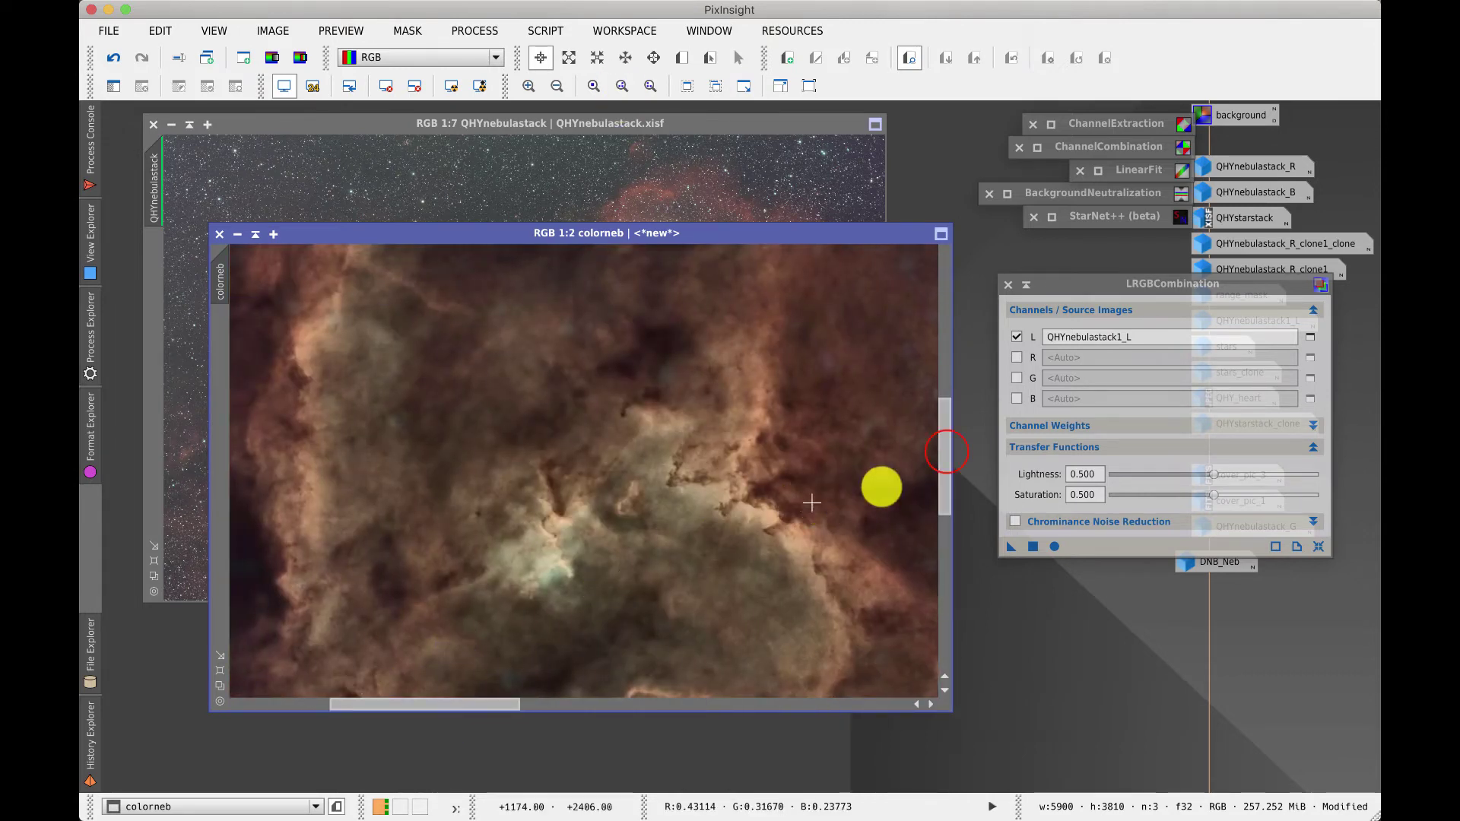
{"action": "left_click", "coordinate": [947, 454]}
{"action": "left_click_drag", "start_coordinate": [947, 454], "coordinate": [946, 490]}
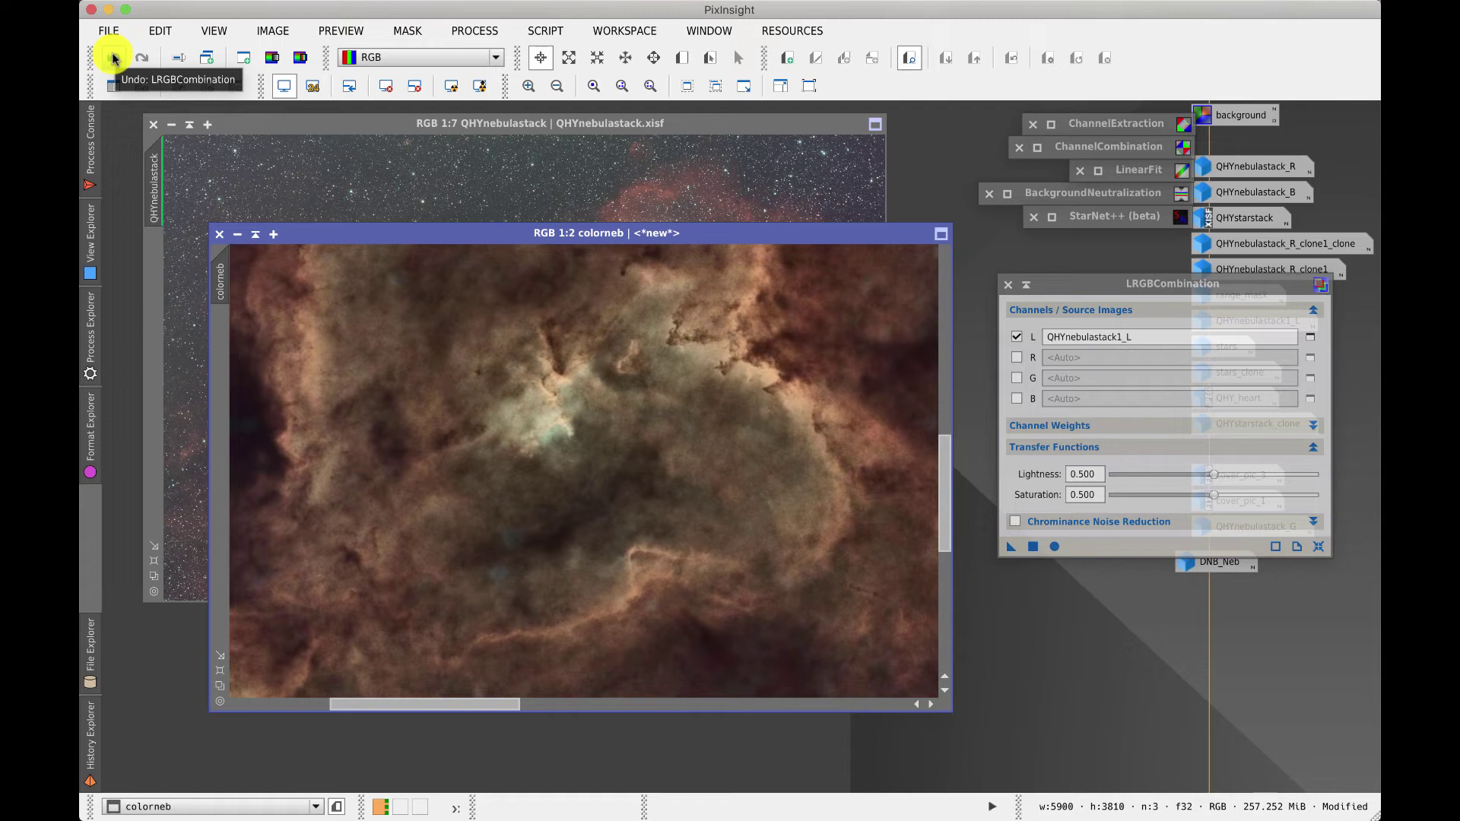
{"action": "left_click", "coordinate": [90, 138]}
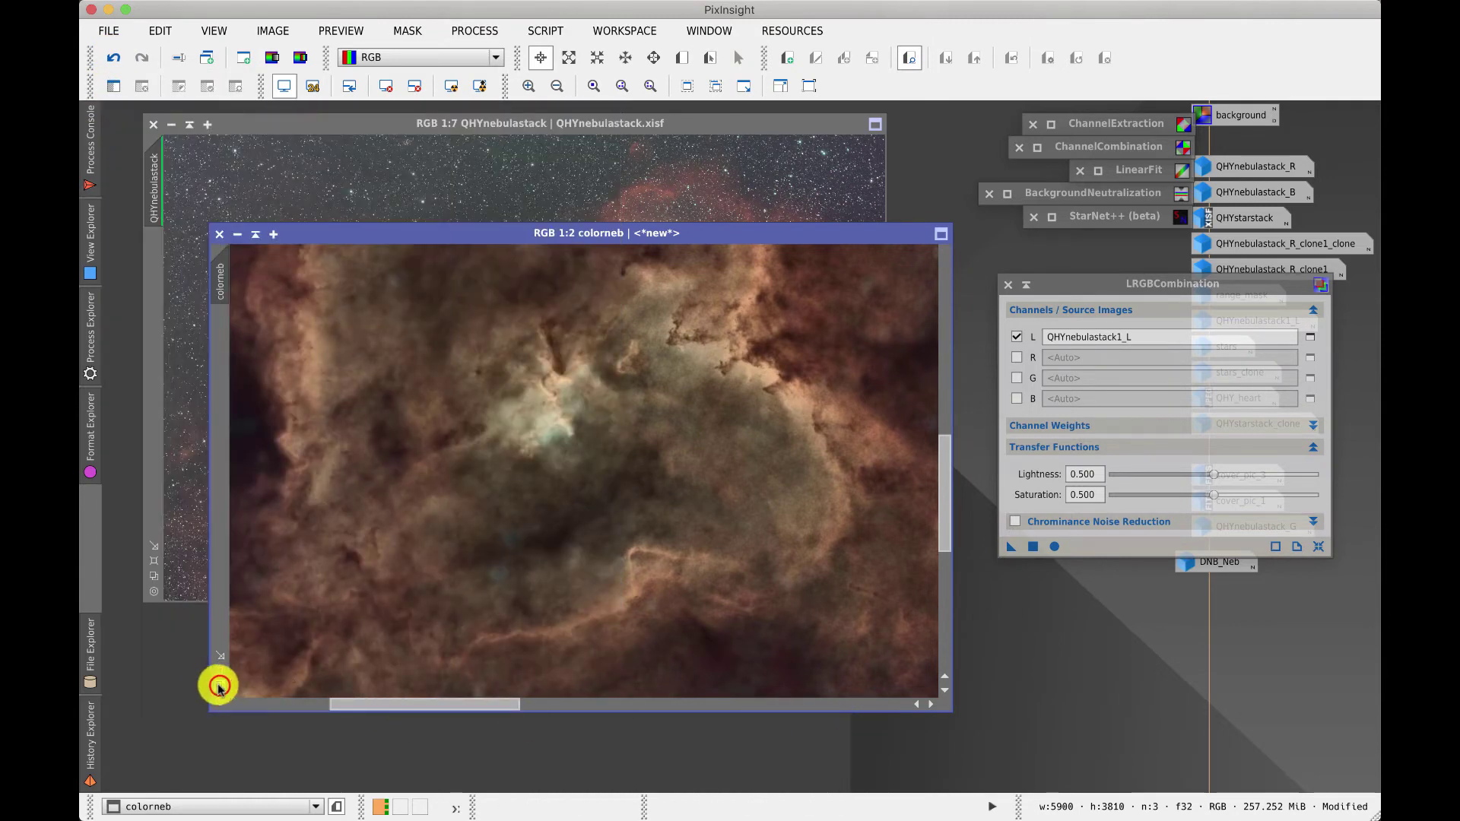
{"action": "left_click", "coordinate": [218, 687]}
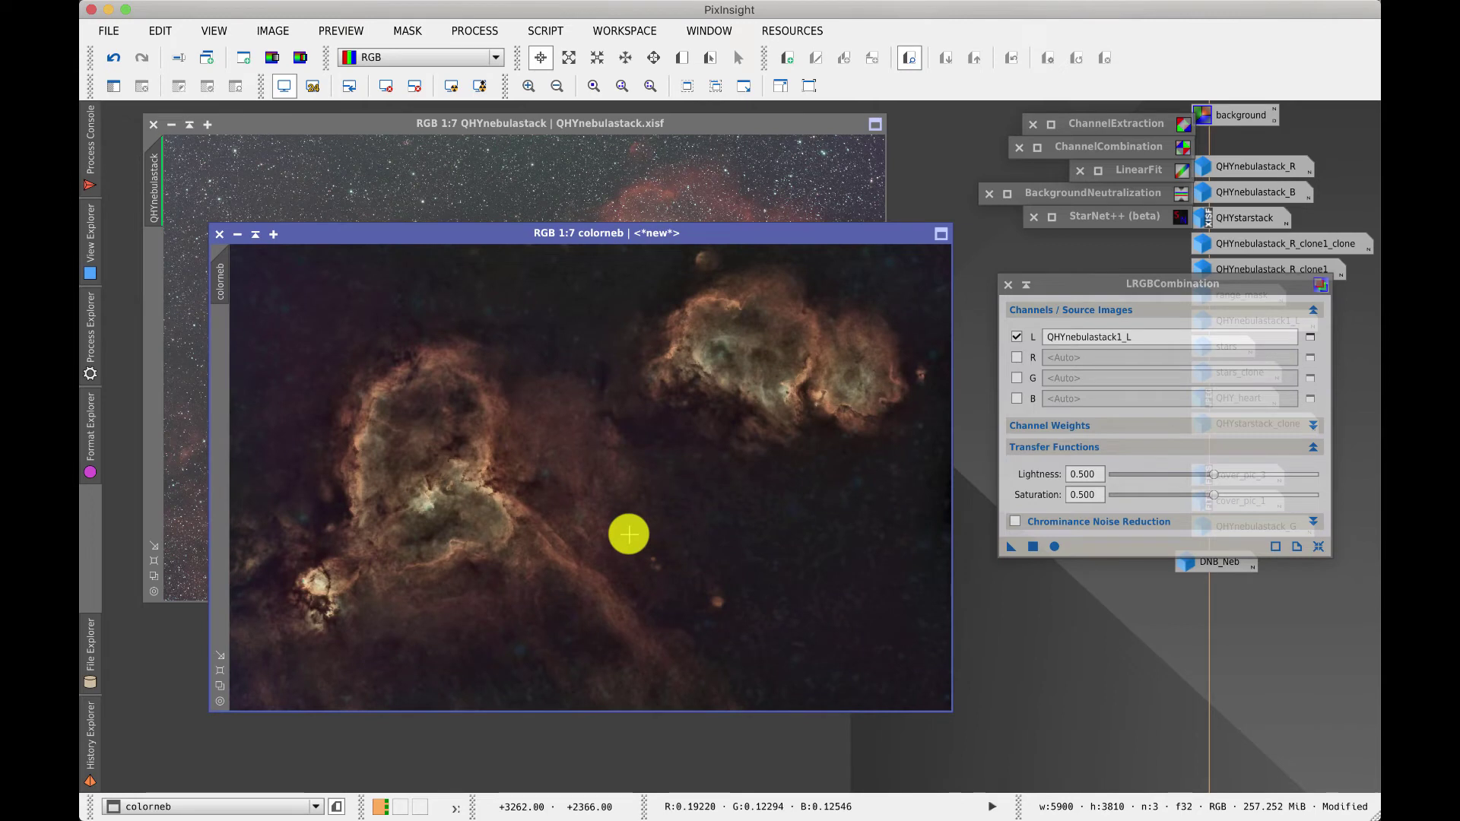
Step: Dismiss the LRGBCombination window and undo the luminance combination on colorneb
{"action": "left_click", "coordinate": [1027, 284]}
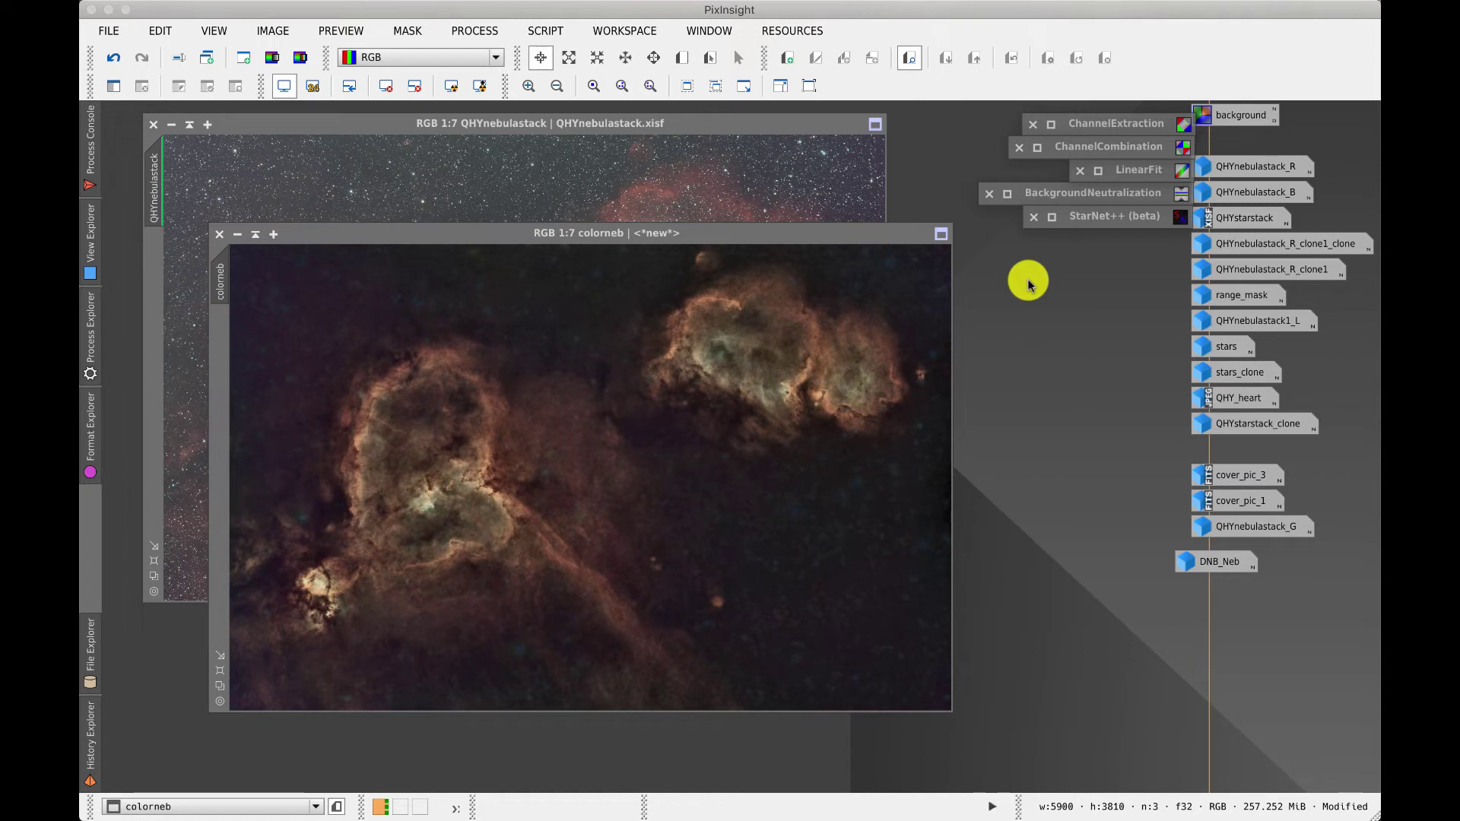
{"action": "key", "text": "ctrl+z"}
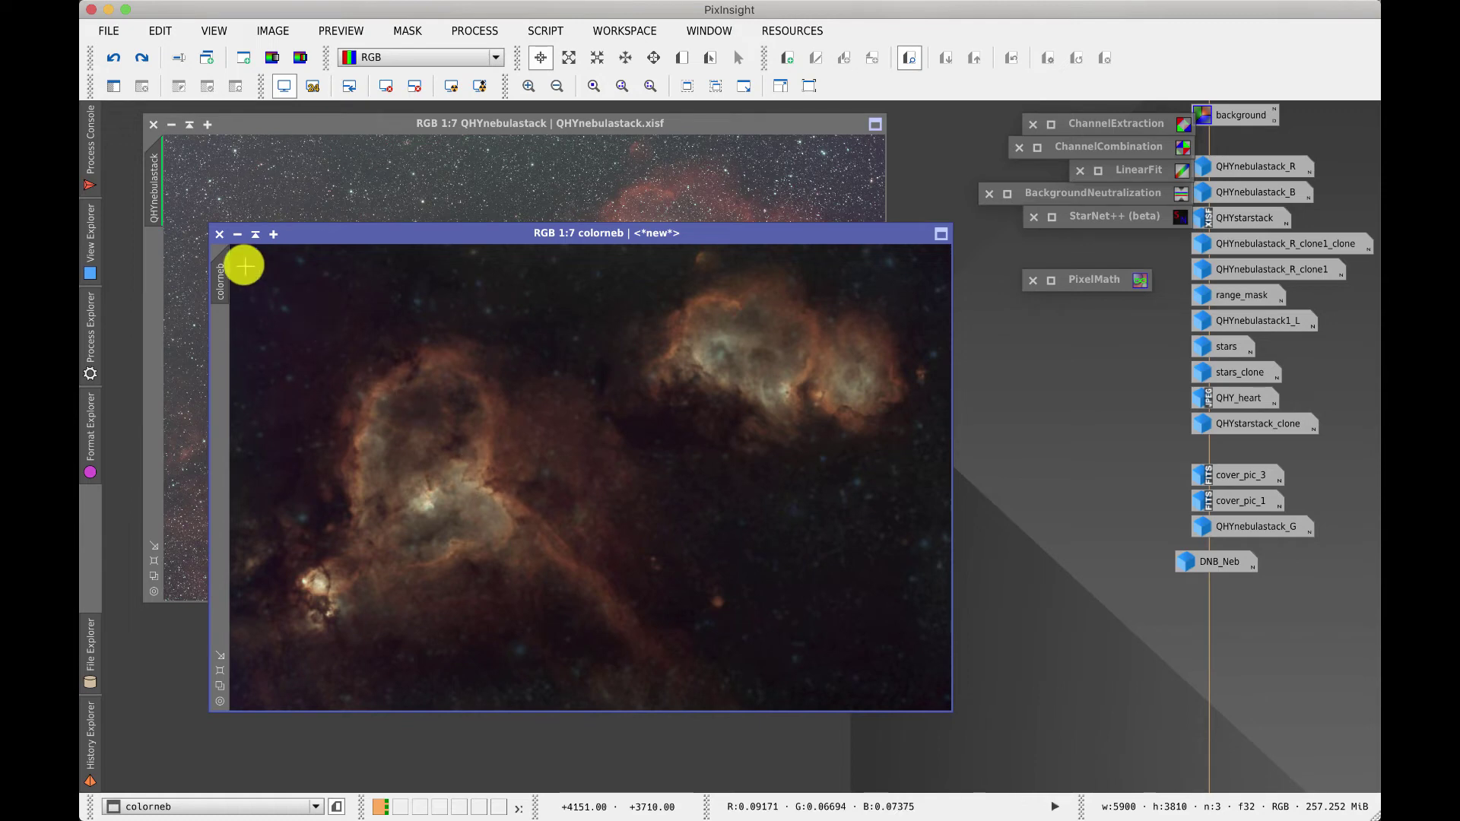
Step: Restore the QHYstarstack image over the nebula images and apply an automatic screen stretch to it
{"action": "left_click", "coordinate": [249, 124]}
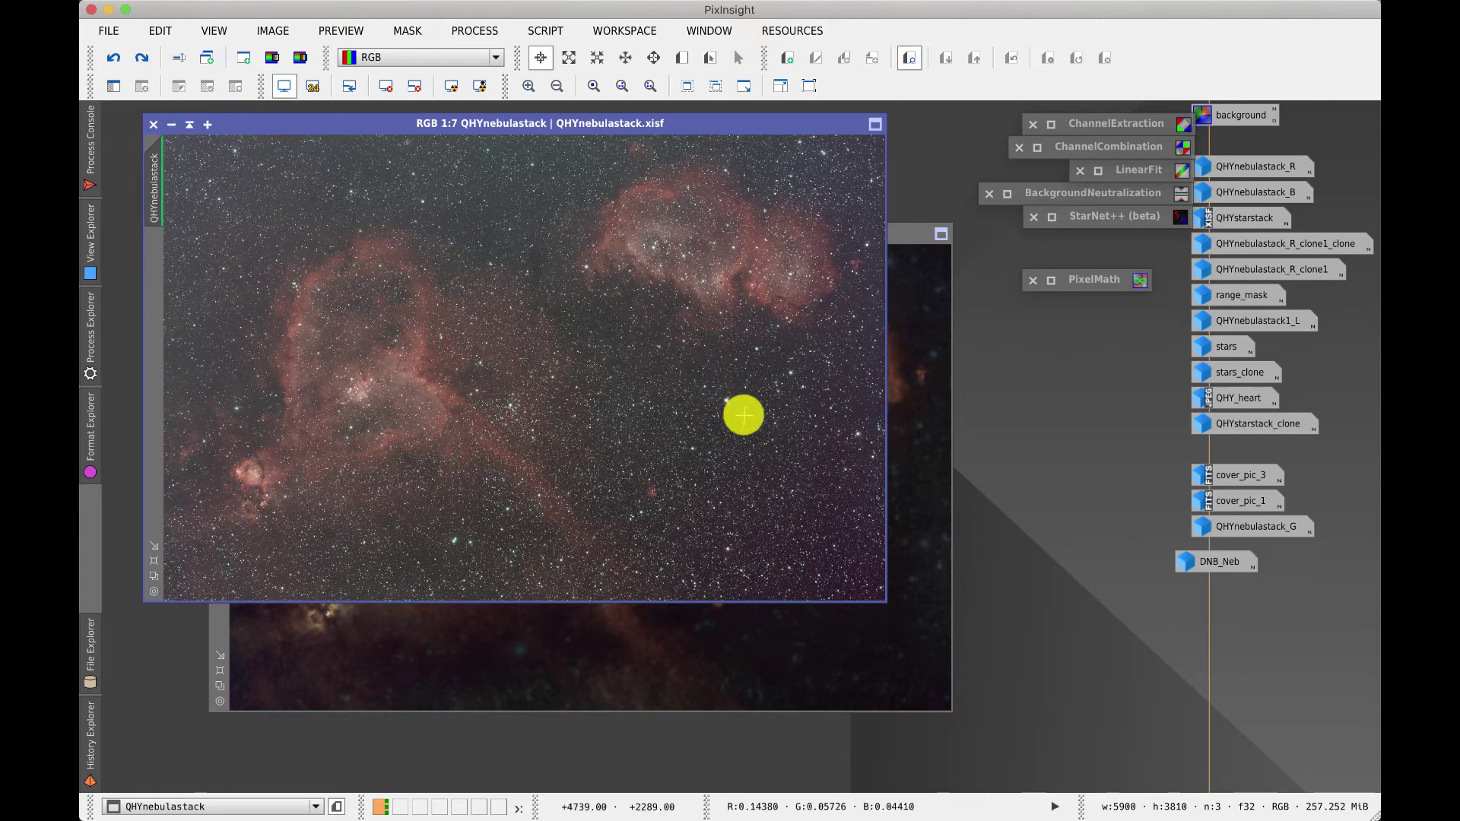
{"action": "left_click", "coordinate": [1245, 219]}
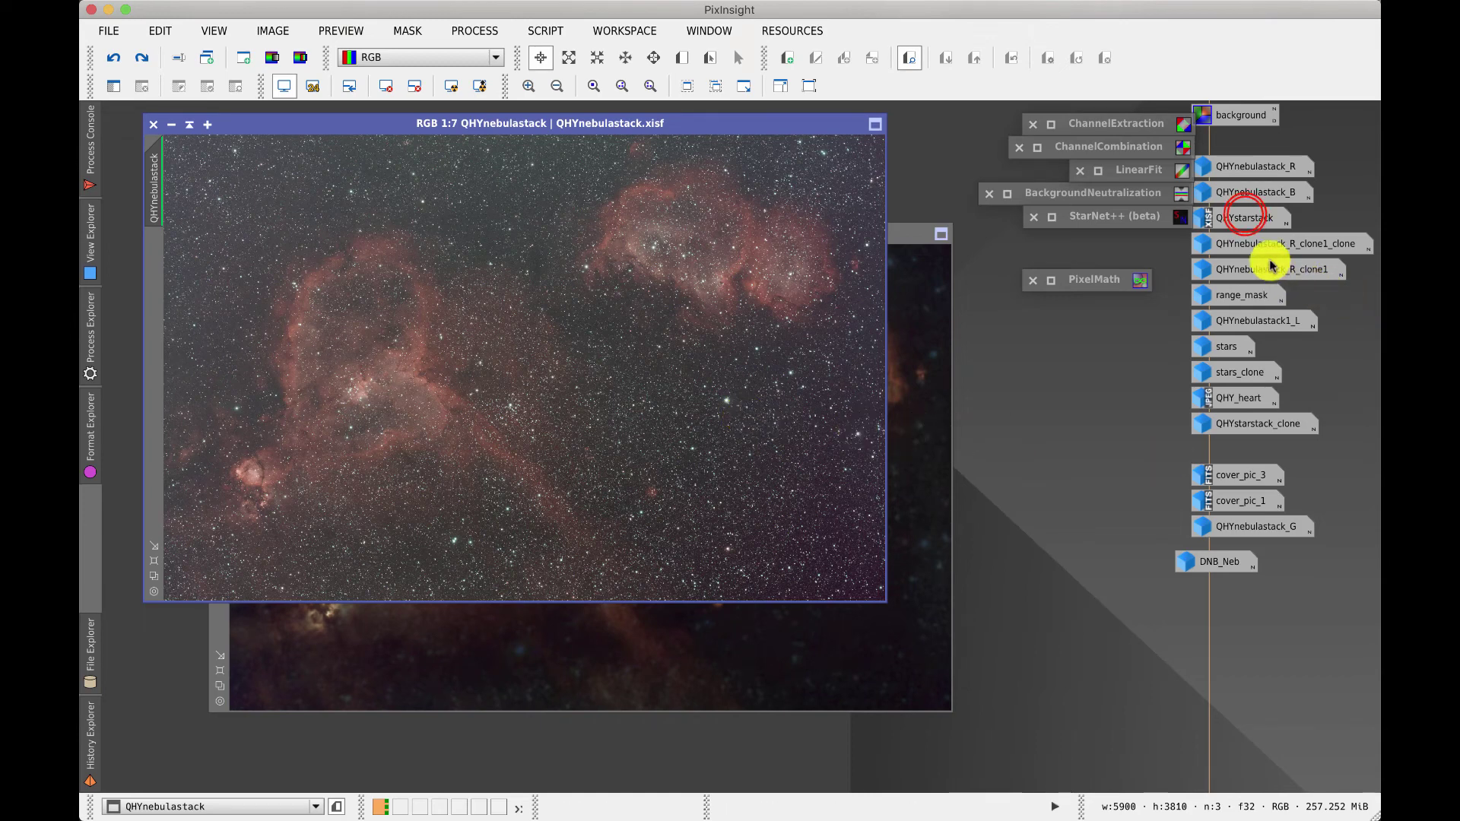
{"action": "double_click", "coordinate": [1245, 218]}
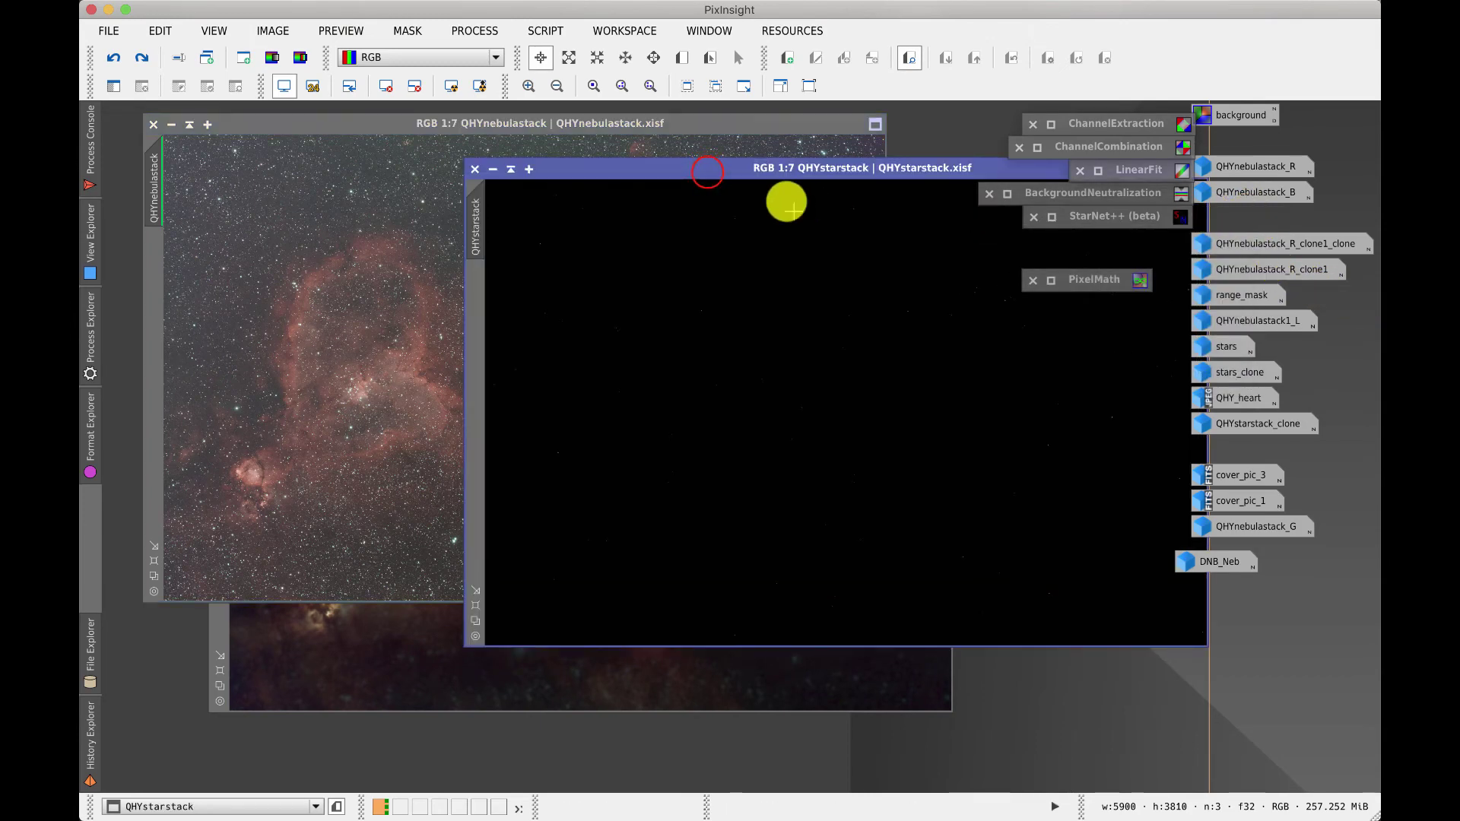
{"action": "left_click_drag", "start_coordinate": [704, 170], "coordinate": [466, 196]}
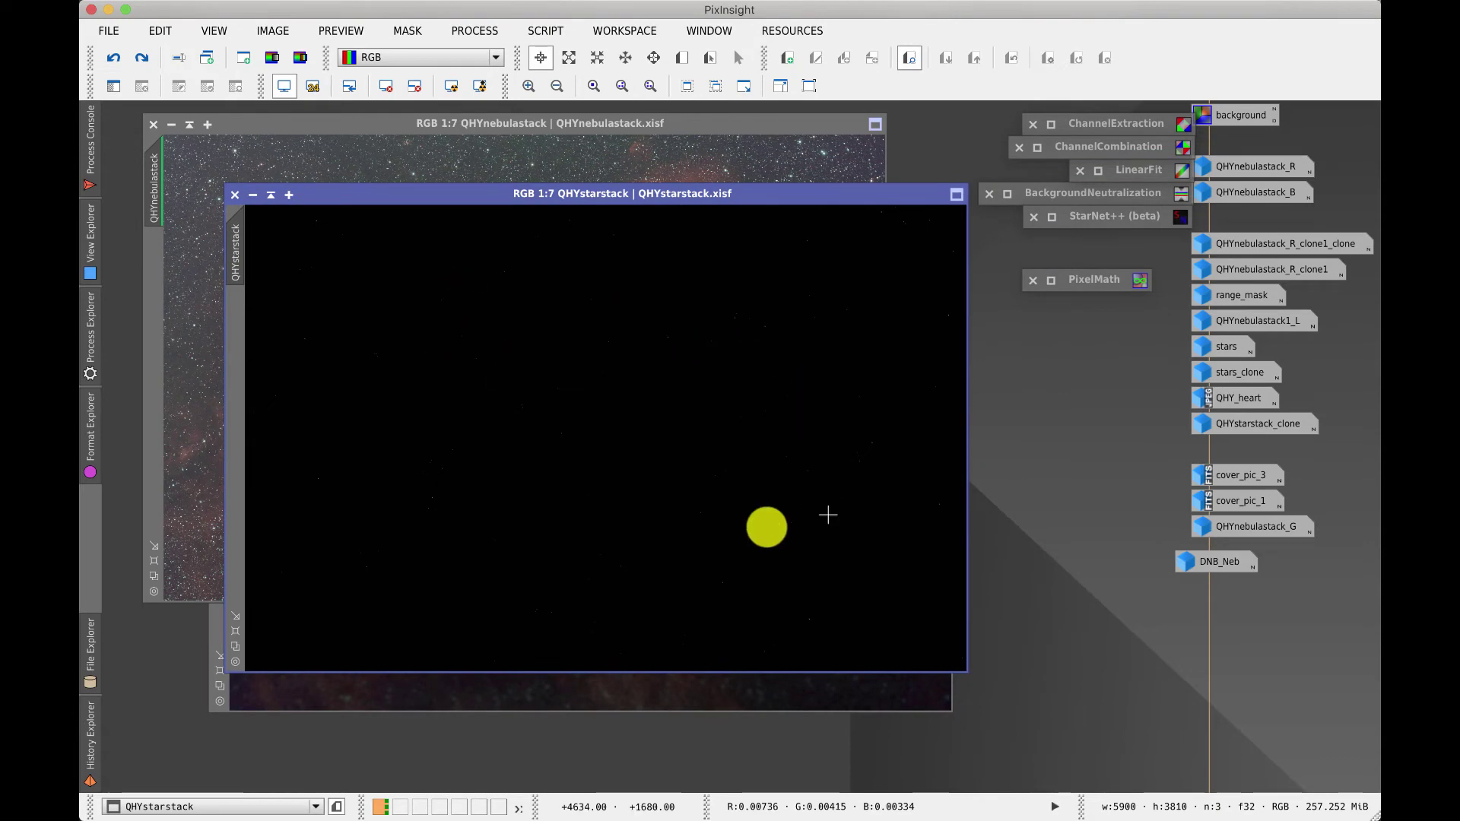
{"action": "left_click", "coordinate": [451, 86]}
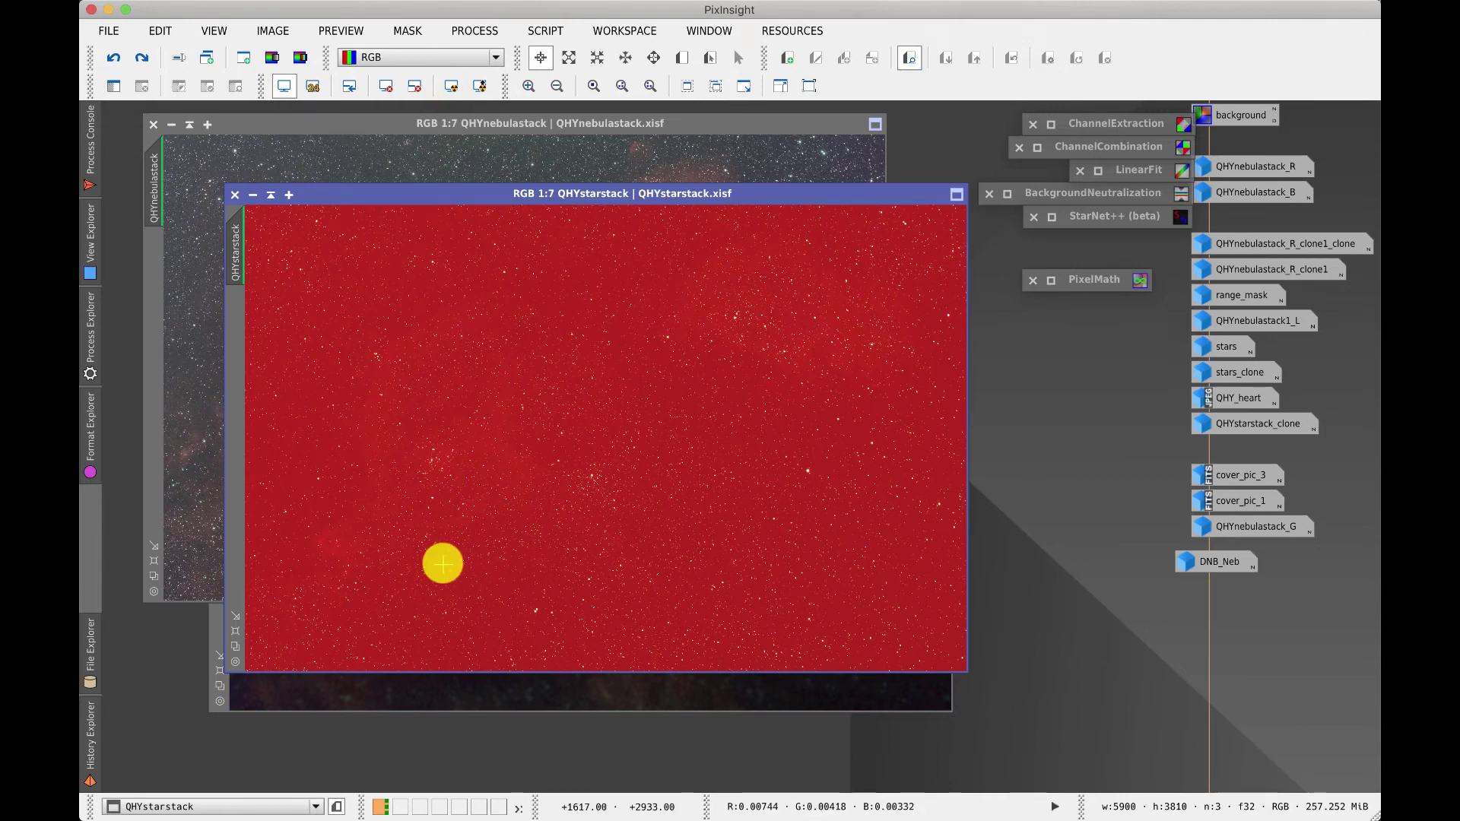
Step: Iconize the QHYnebulastack image and reposition the QHYstarstack window in the cleared workspace
{"action": "left_click", "coordinate": [264, 128]}
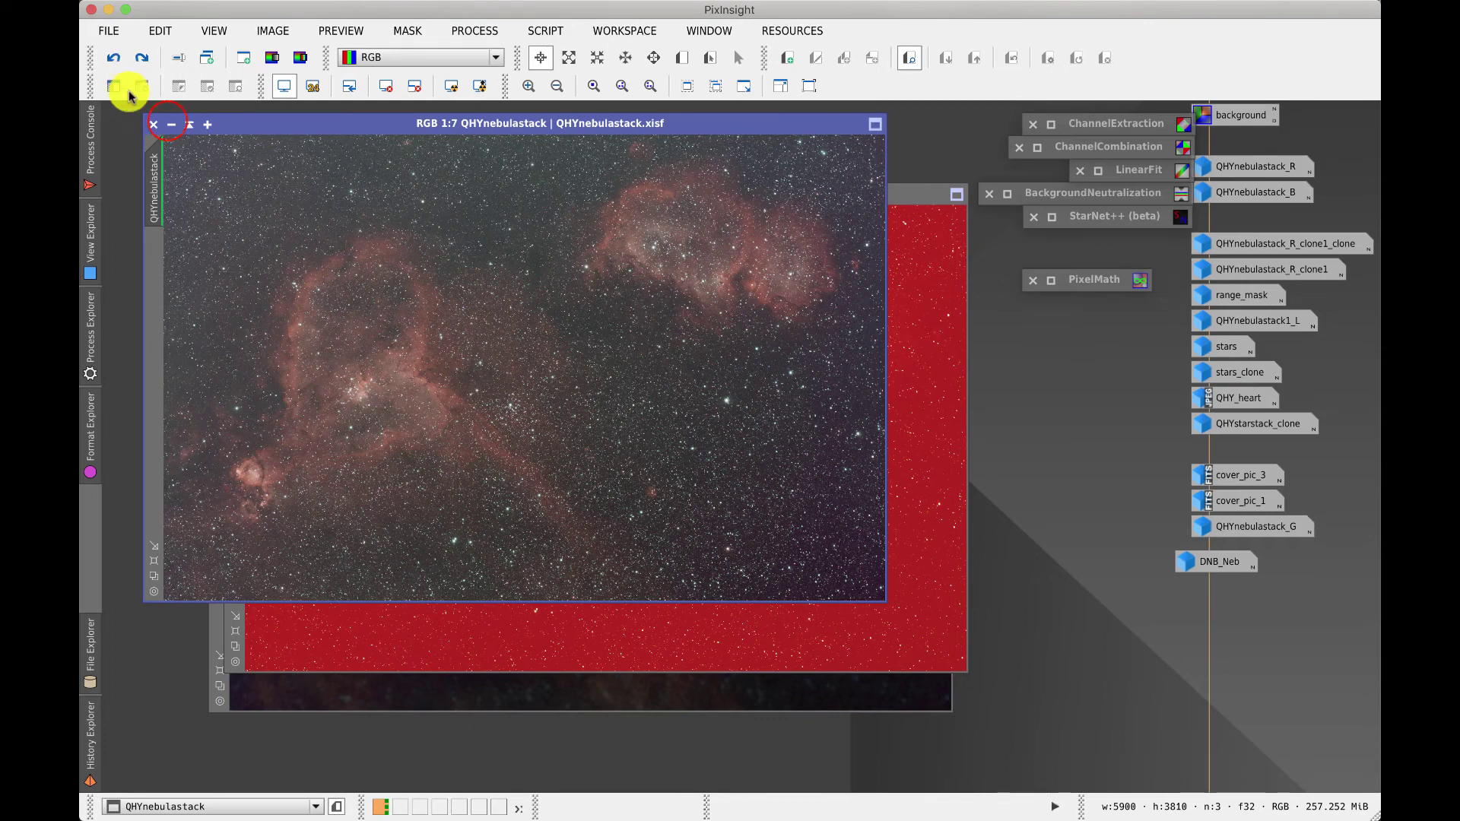
{"action": "left_click", "coordinate": [171, 123]}
{"action": "left_click_drag", "start_coordinate": [358, 203], "coordinate": [329, 157]}
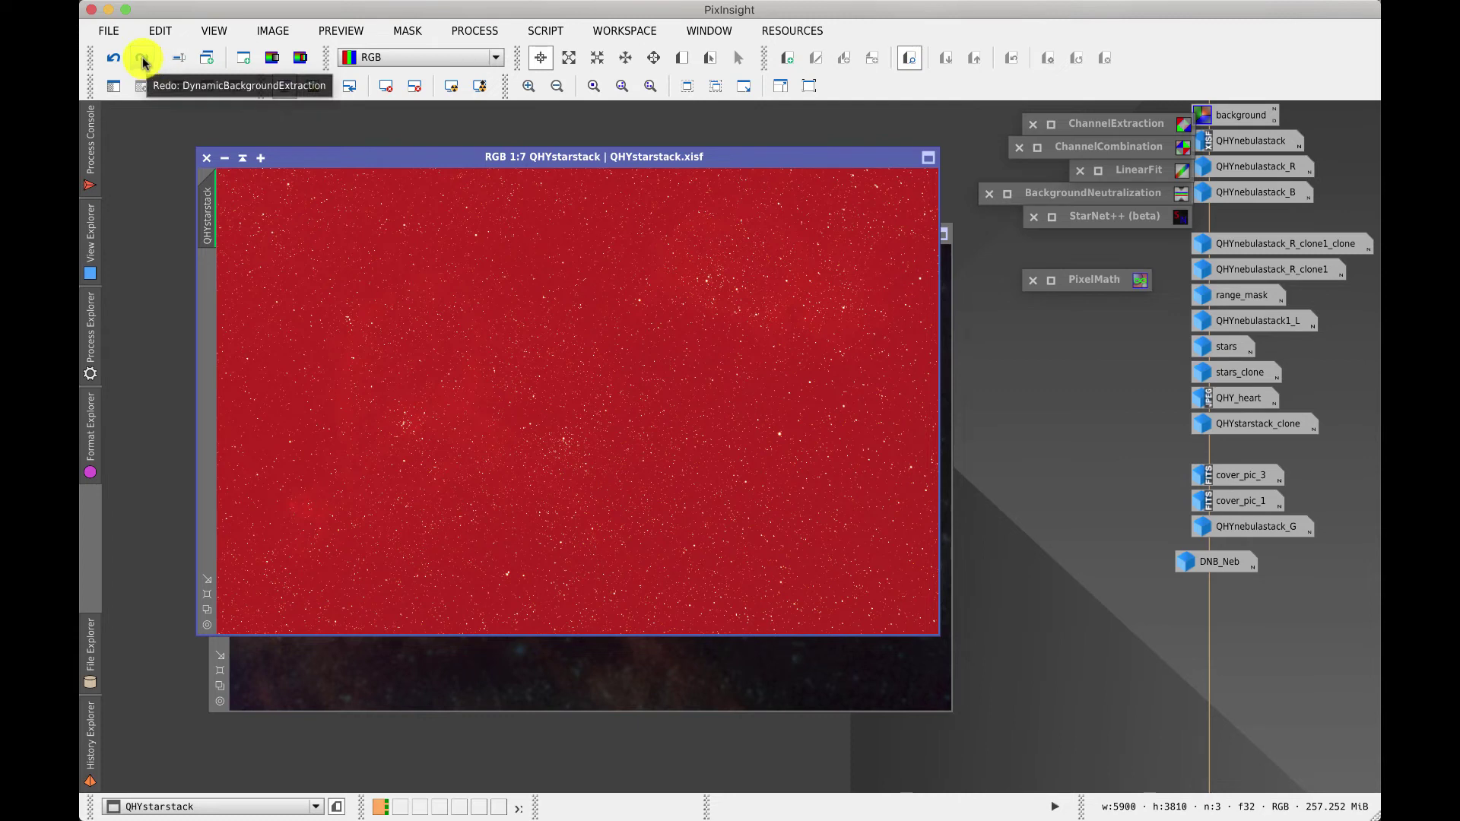
Step: Open QHYstarstack's processing history, advance it to DynamicBackgroundExtraction, and return to the image with its two previews
{"action": "left_click", "coordinate": [90, 731]}
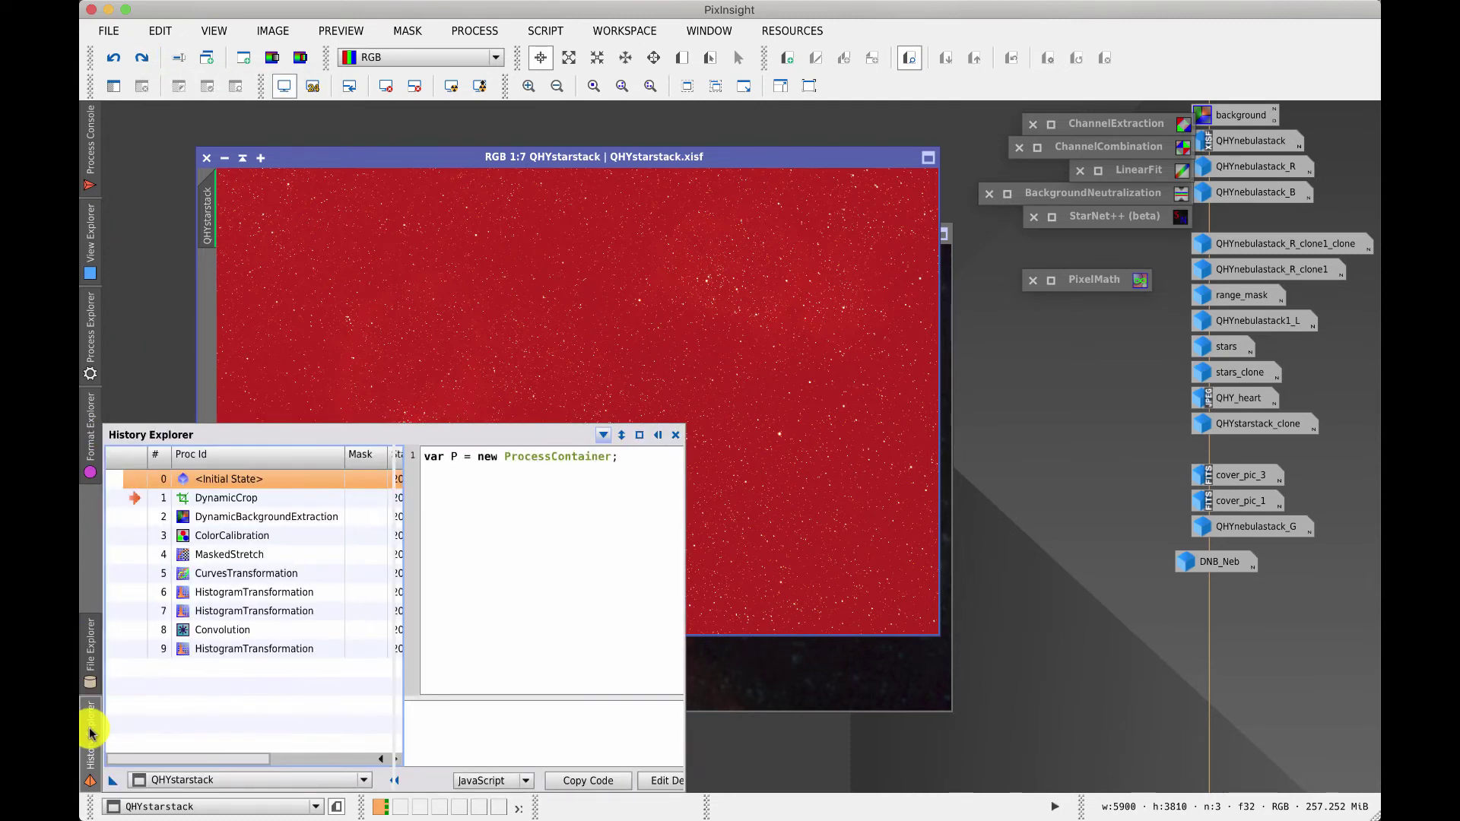
{"action": "left_click", "coordinate": [186, 781]}
{"action": "left_click", "coordinate": [187, 783]}
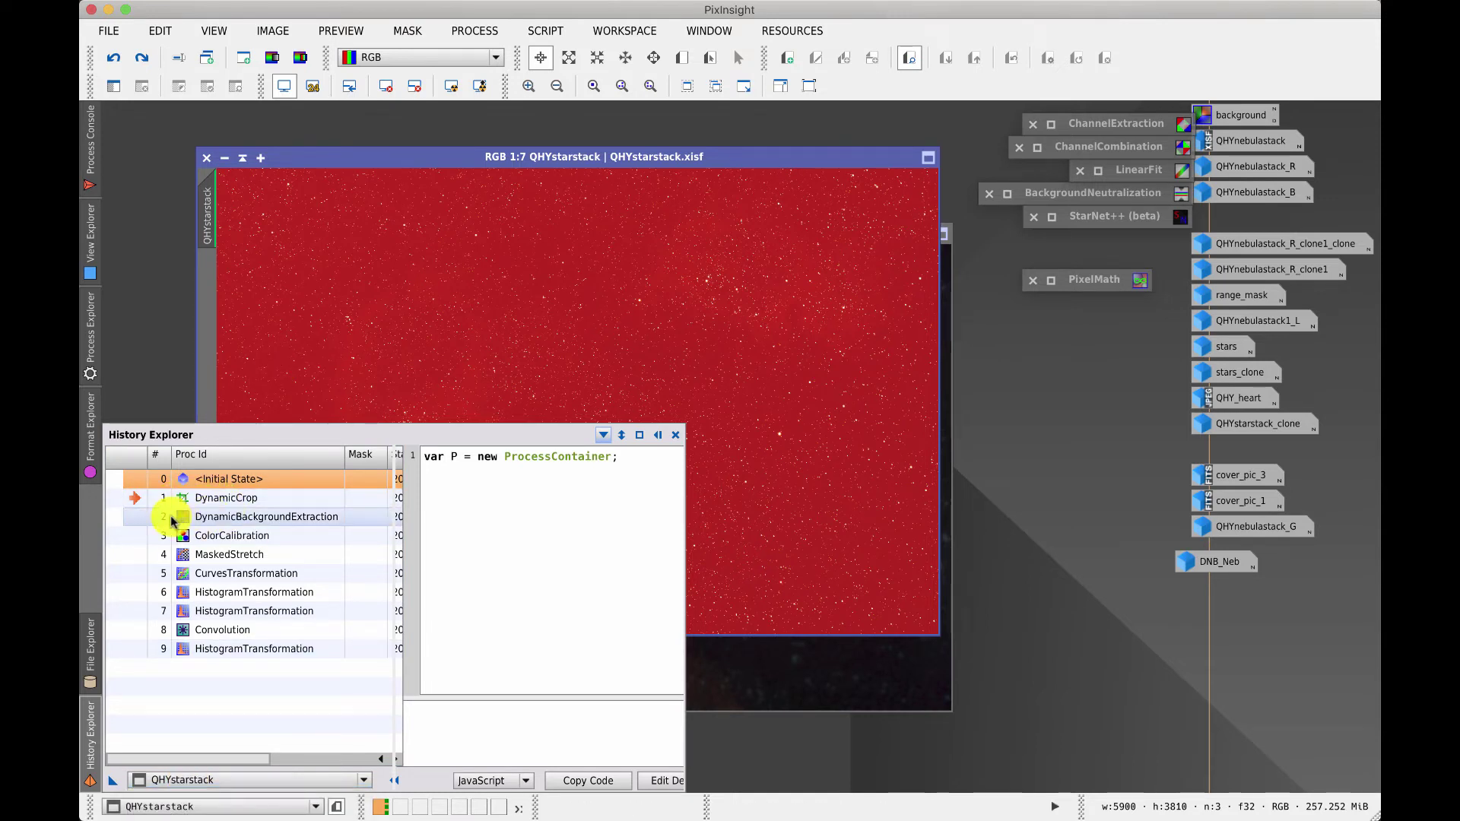
{"action": "left_click", "coordinate": [135, 519]}
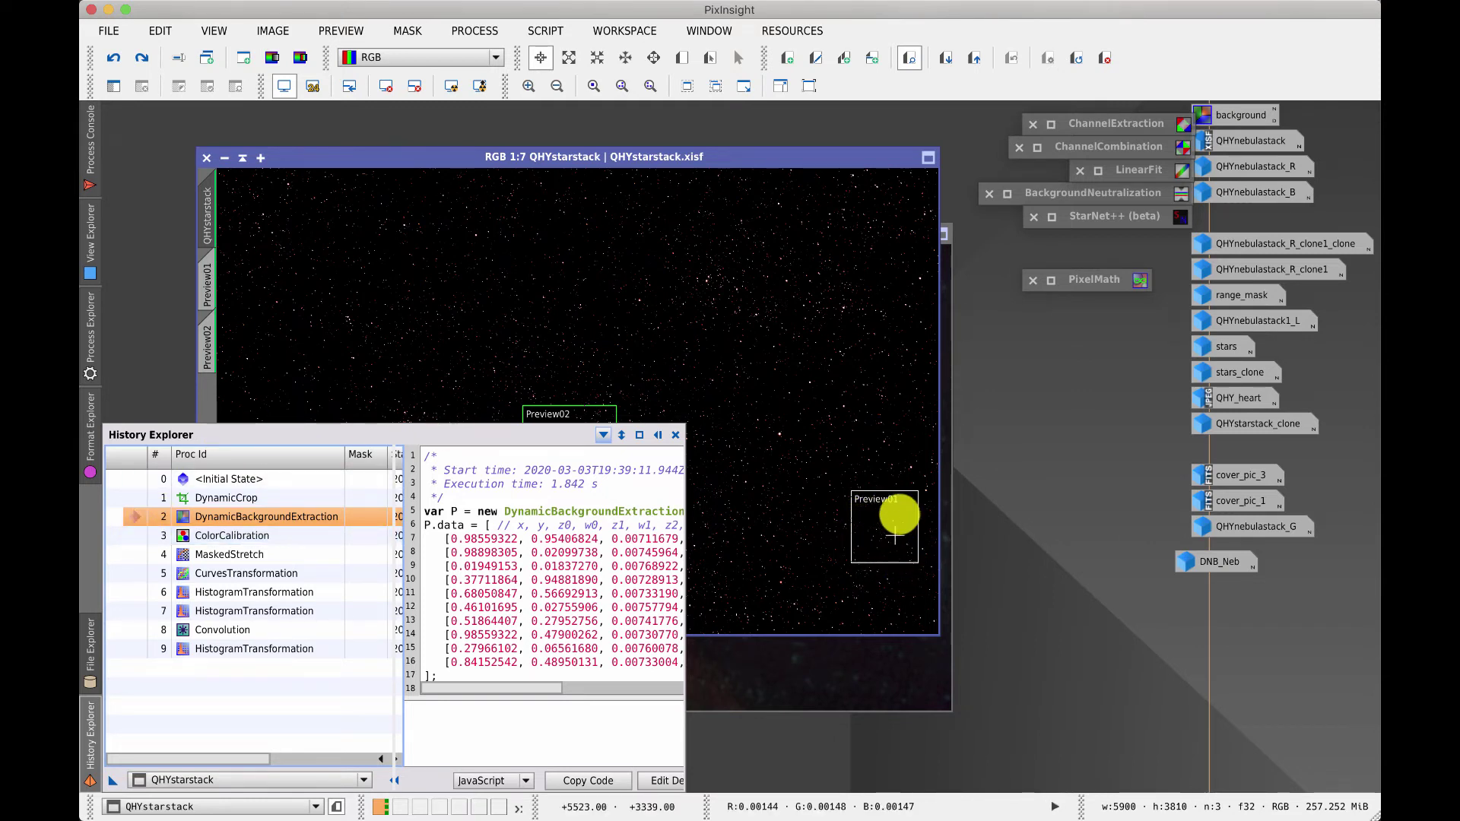
{"action": "left_click", "coordinate": [897, 524]}
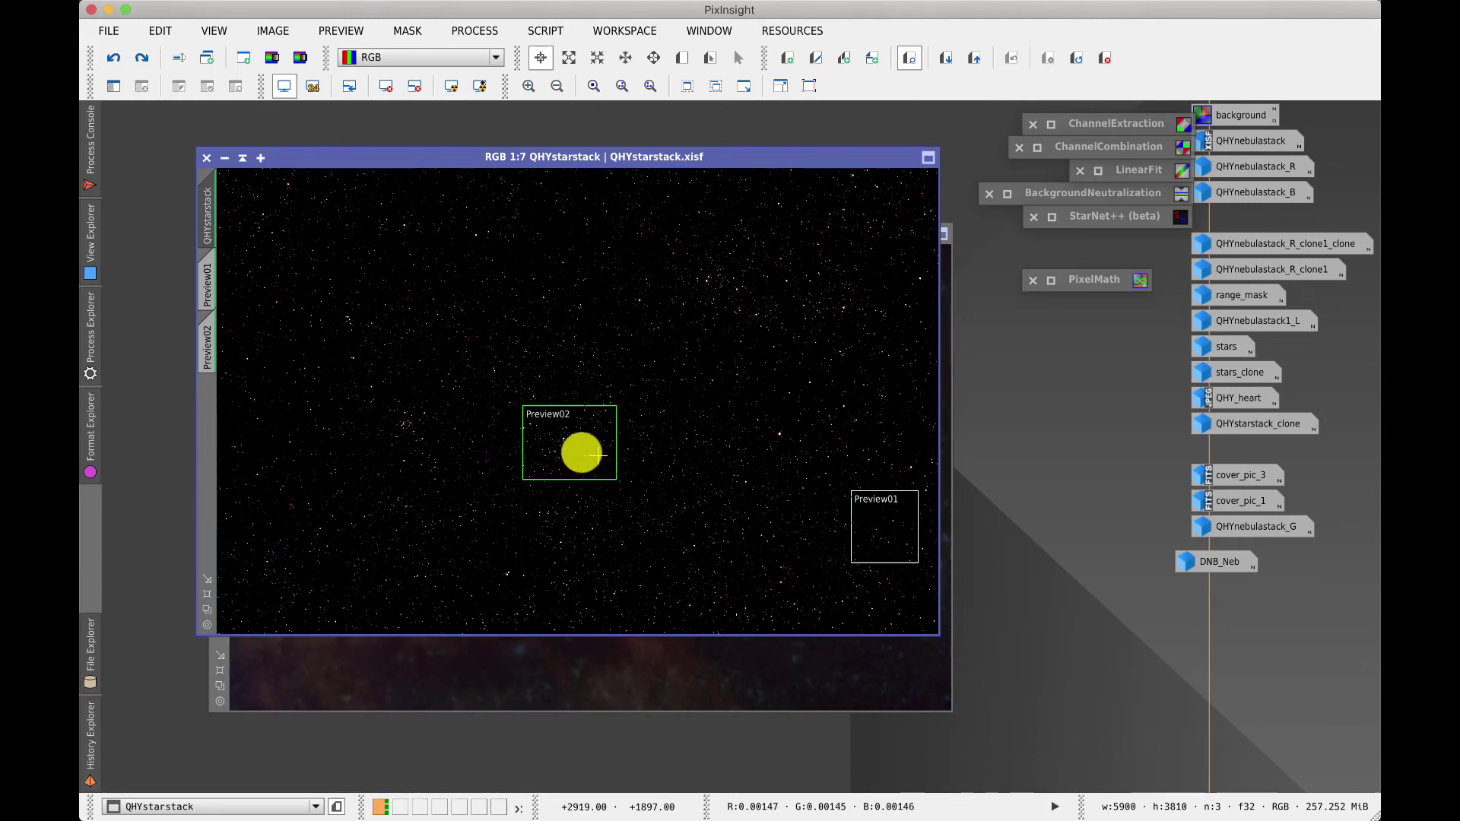
Step: Advance QHYstarstack's history to ColorCalibration and on to HistogramTransformation at entry 7, and reset the screen stretch
{"action": "mouse_move", "coordinate": [88, 736]}
{"action": "left_click", "coordinate": [142, 534]}
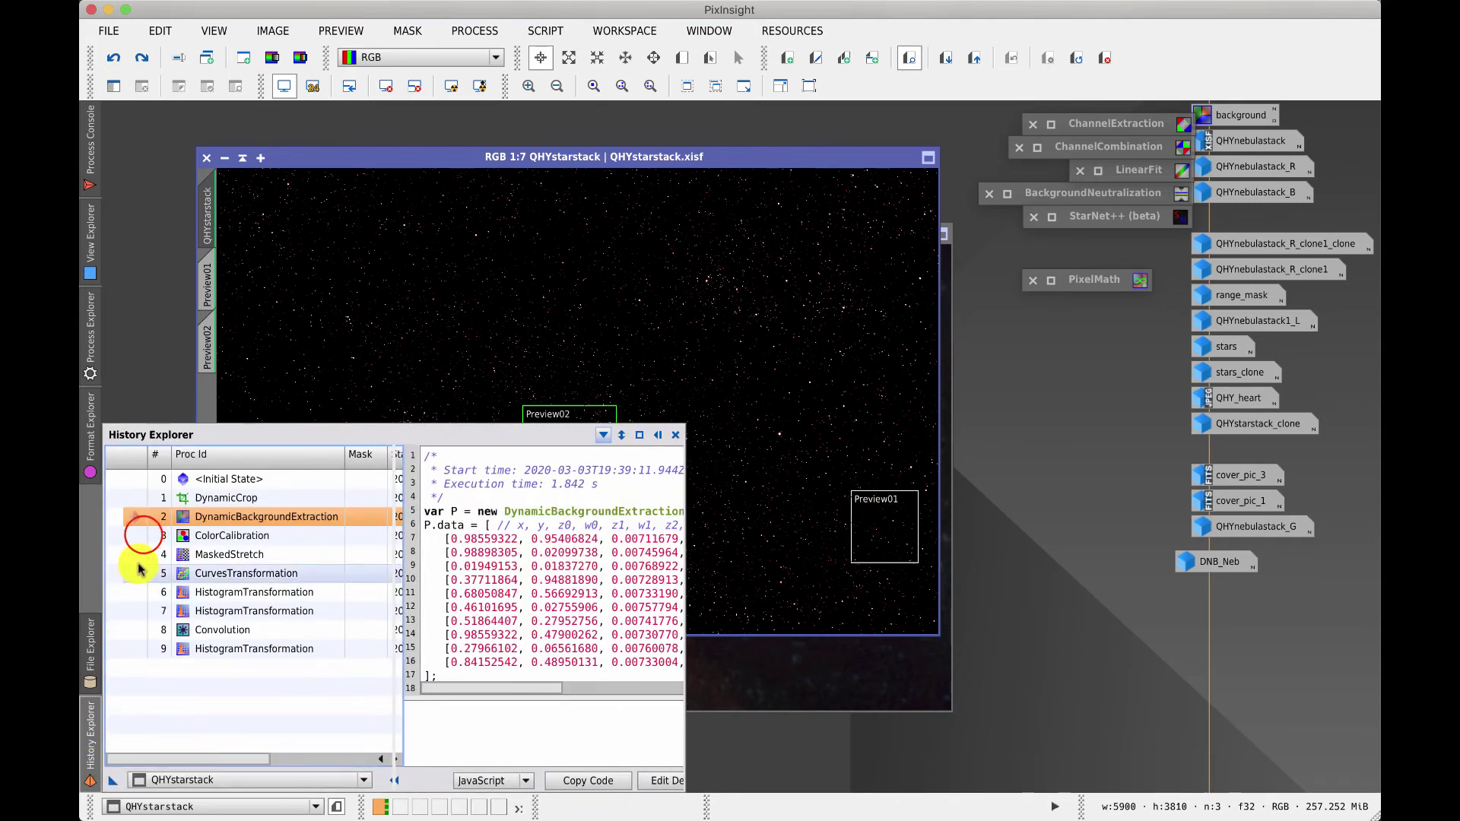
{"action": "left_click", "coordinate": [144, 536]}
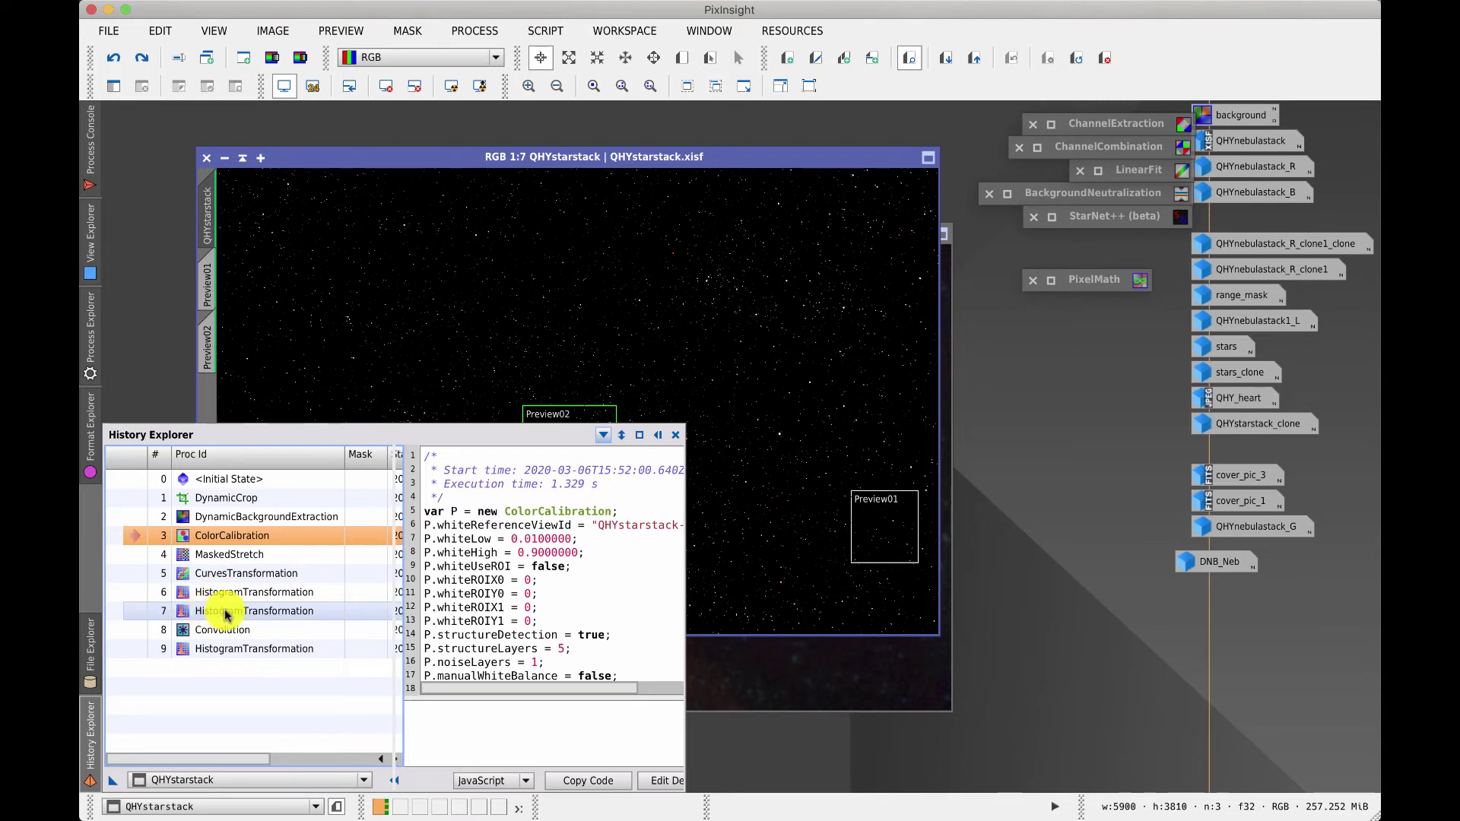
{"action": "double_click", "coordinate": [140, 612]}
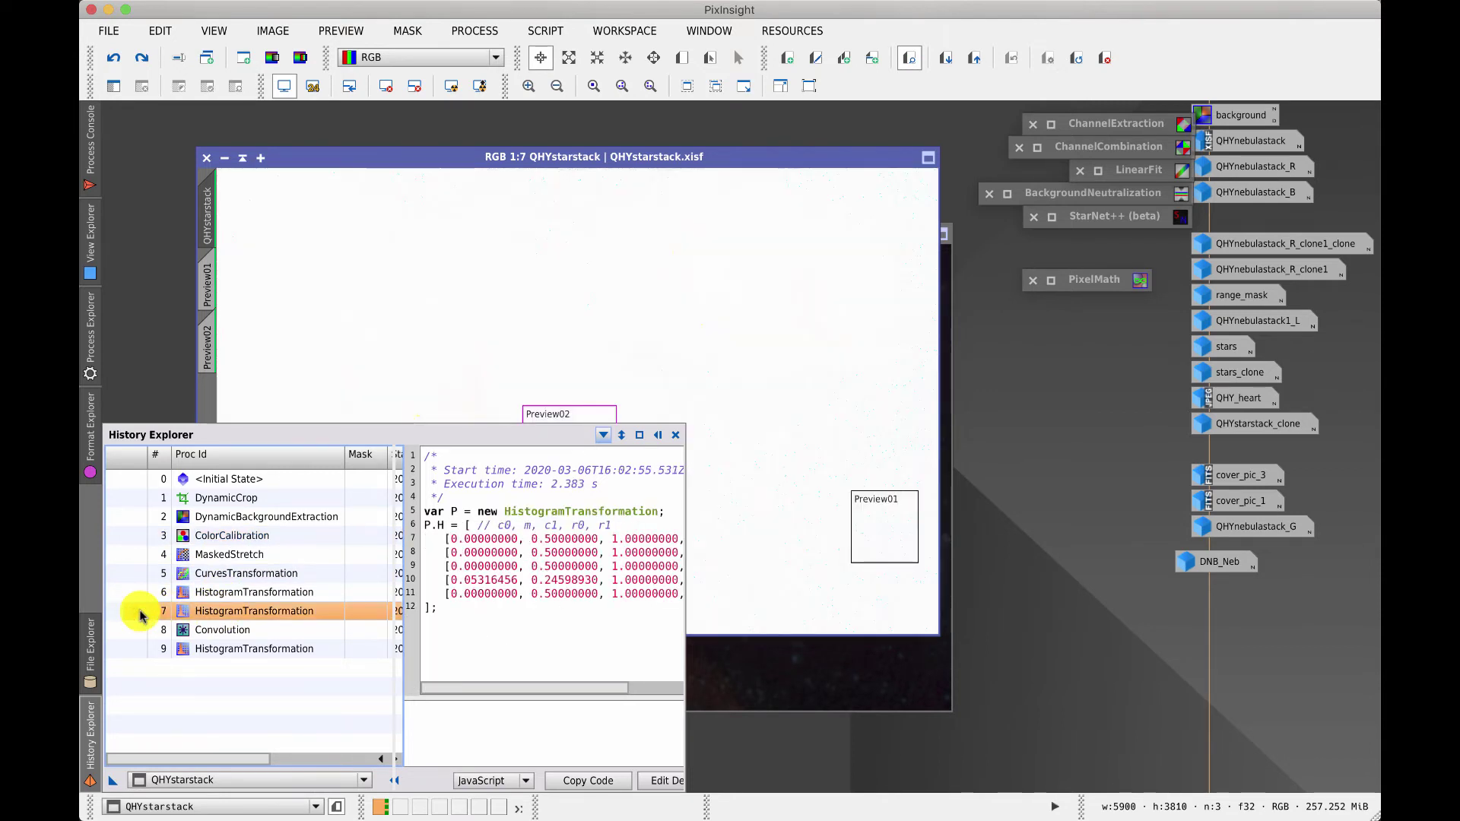
{"action": "left_click", "coordinate": [384, 87]}
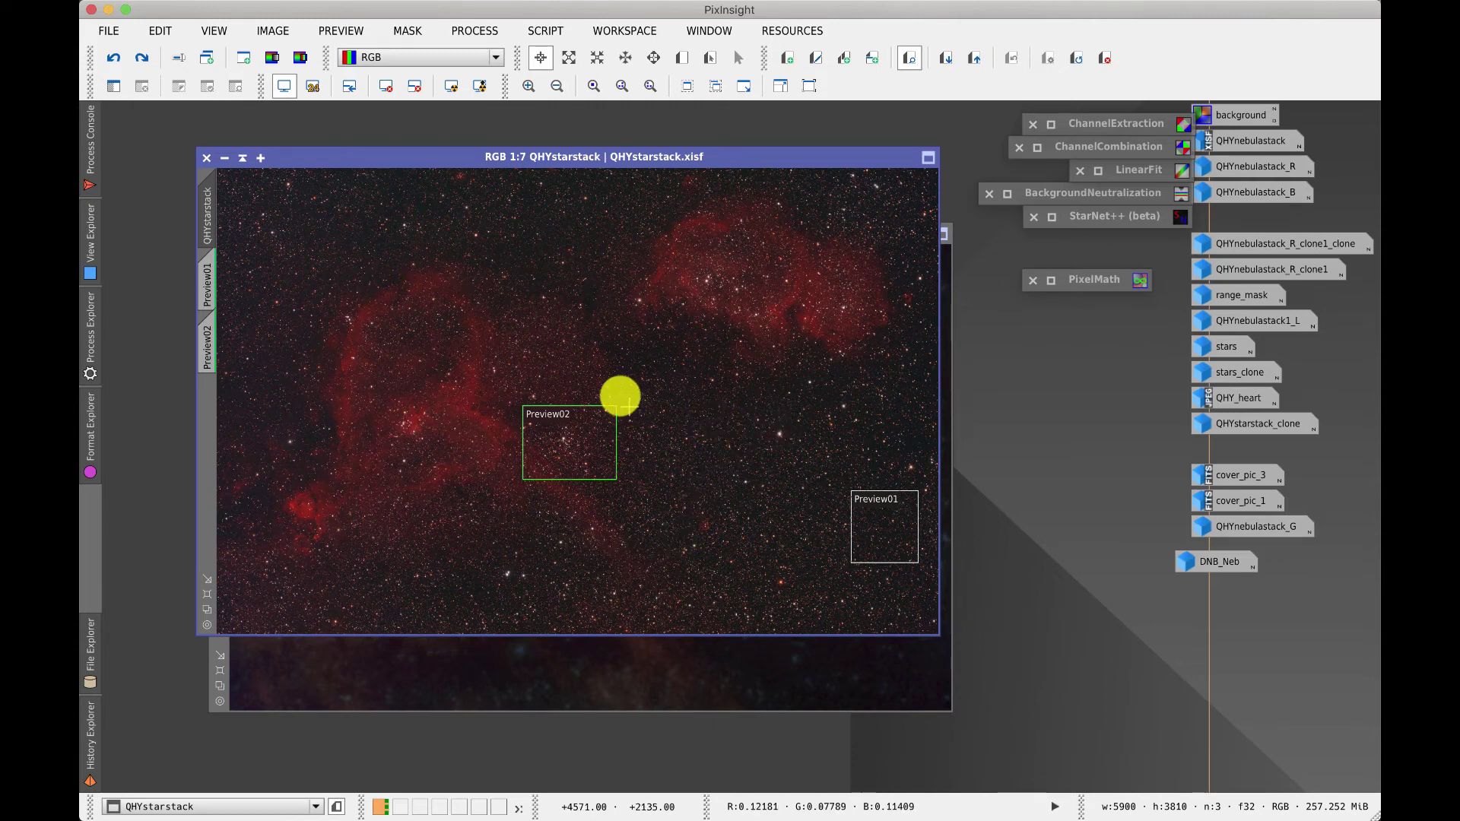
Step: Redo the Convolution and final HistogramTransformation on QHYstarstack while checking the stars at 1:1
{"action": "left_click", "coordinate": [592, 86]}
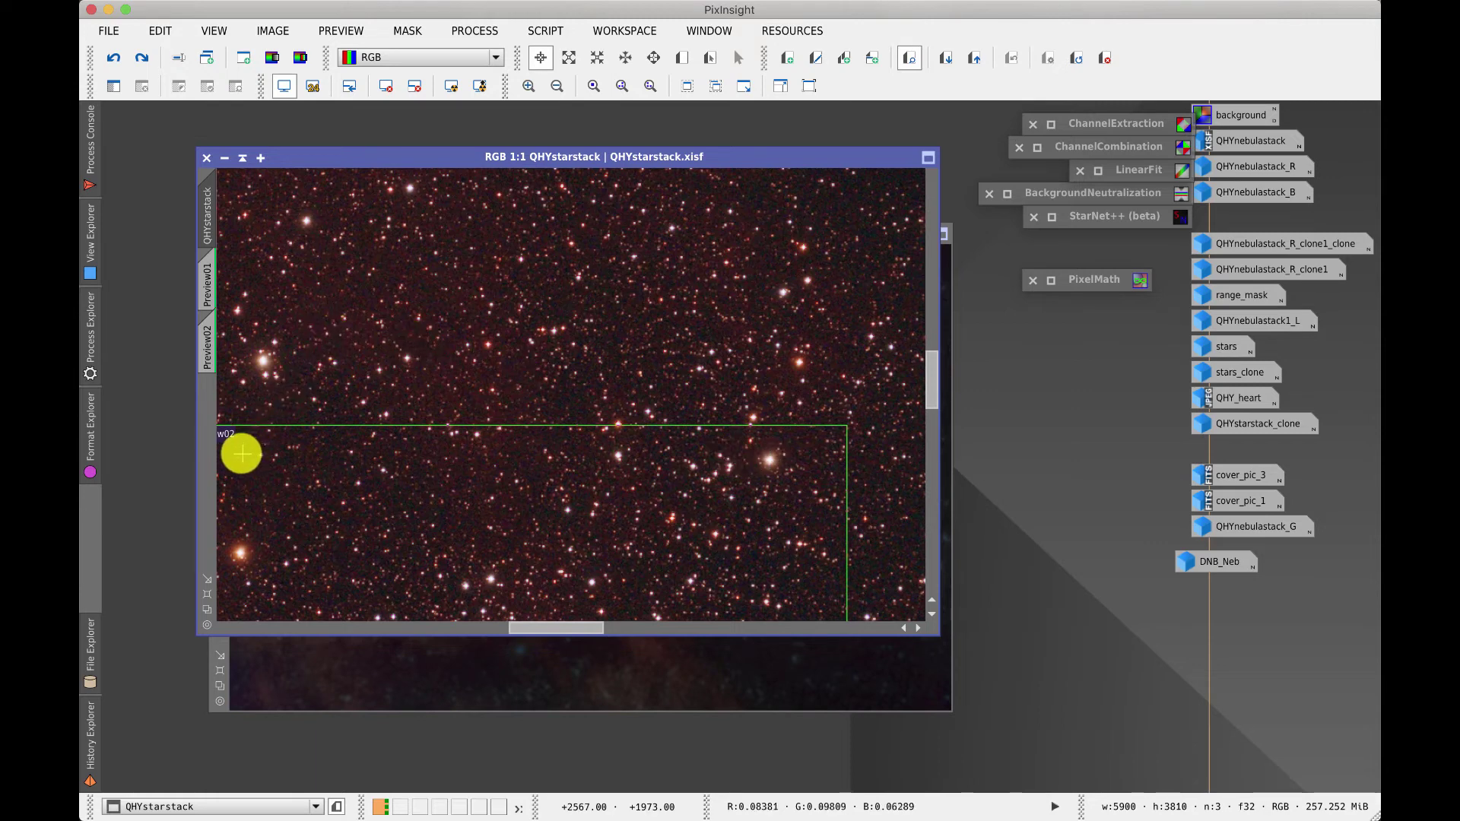
{"action": "left_click", "coordinate": [142, 60]}
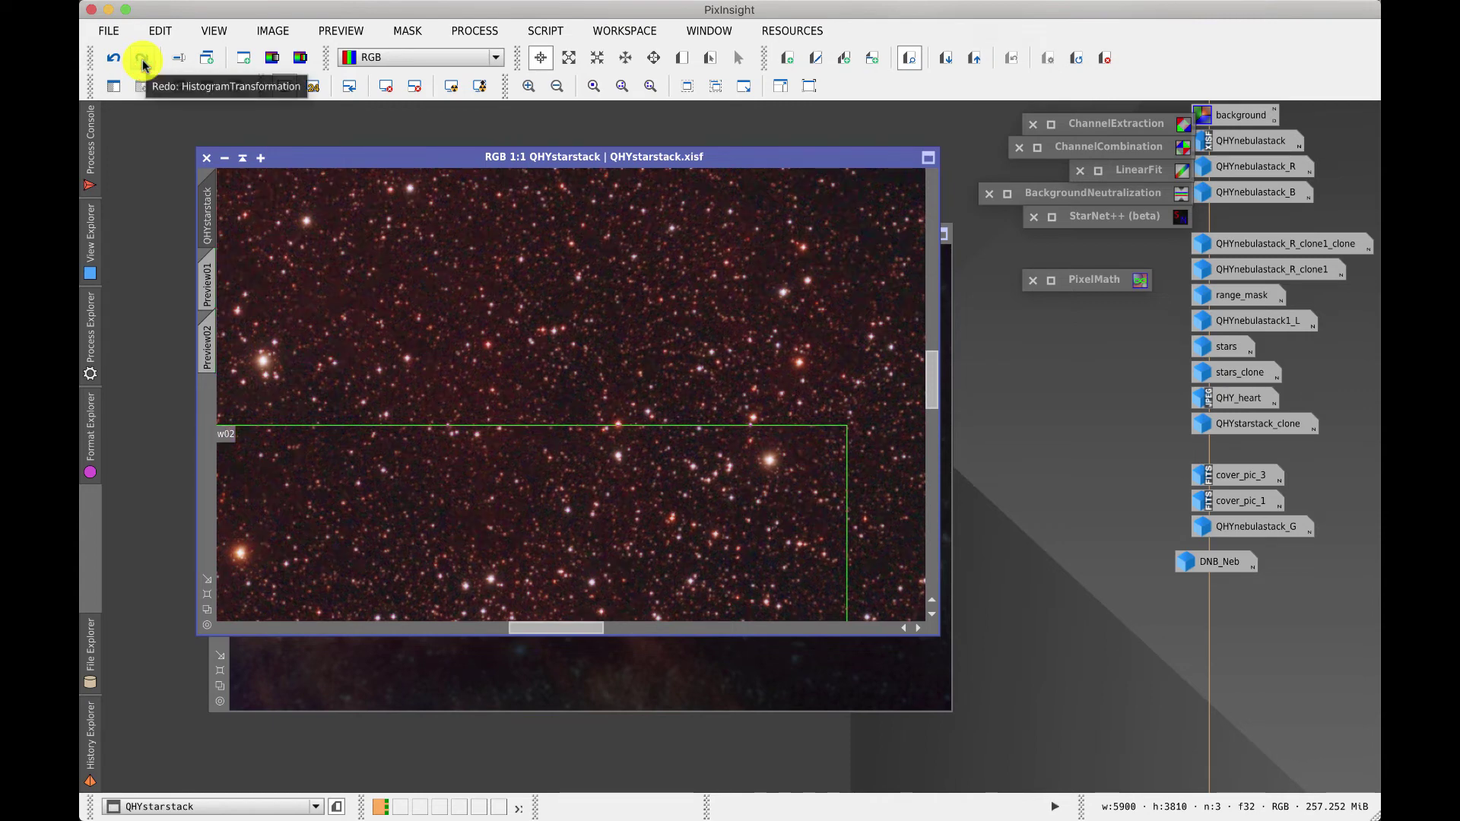
{"action": "left_click", "coordinate": [143, 59]}
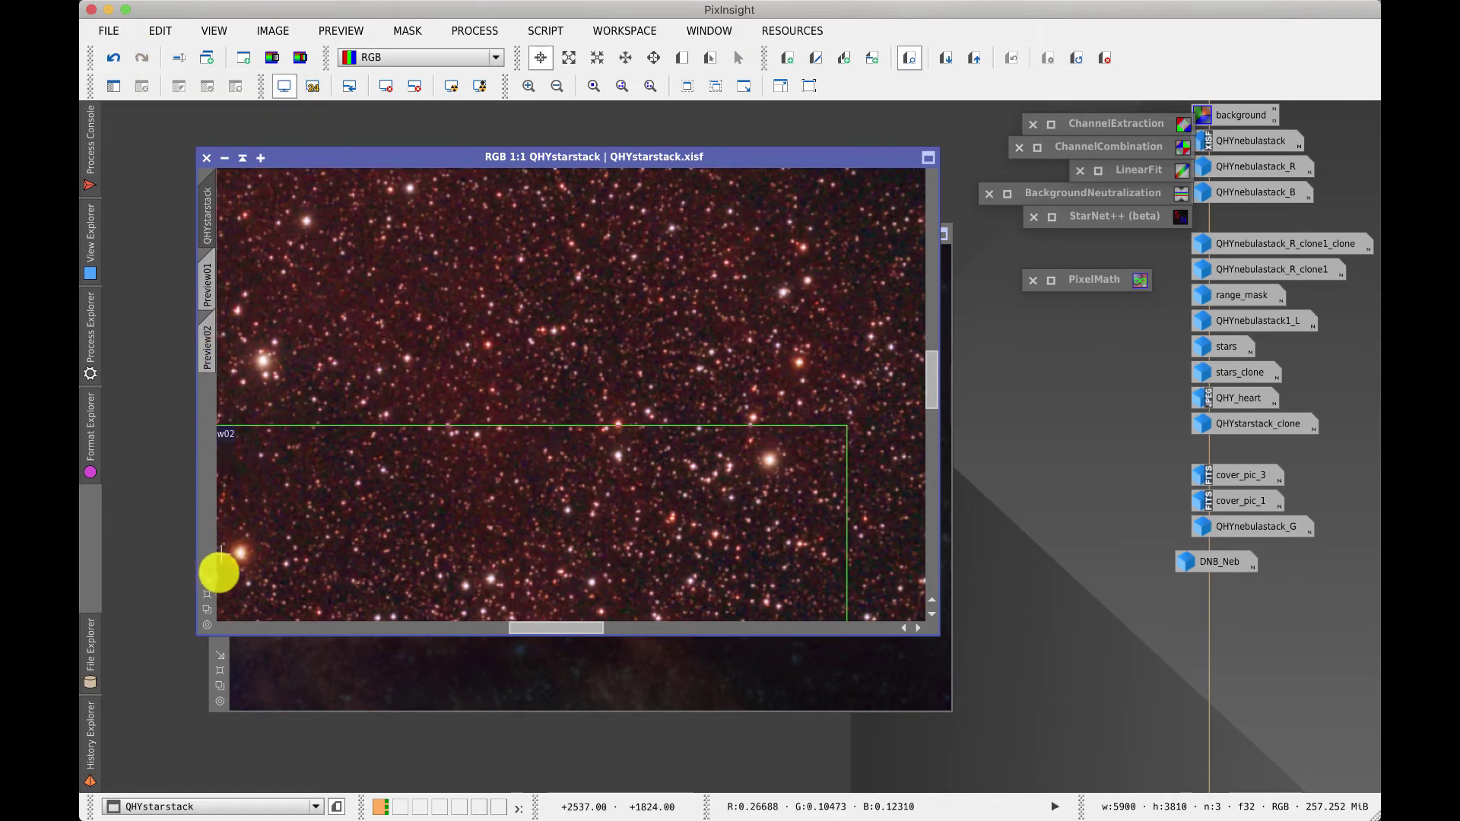
{"action": "left_click", "coordinate": [205, 620]}
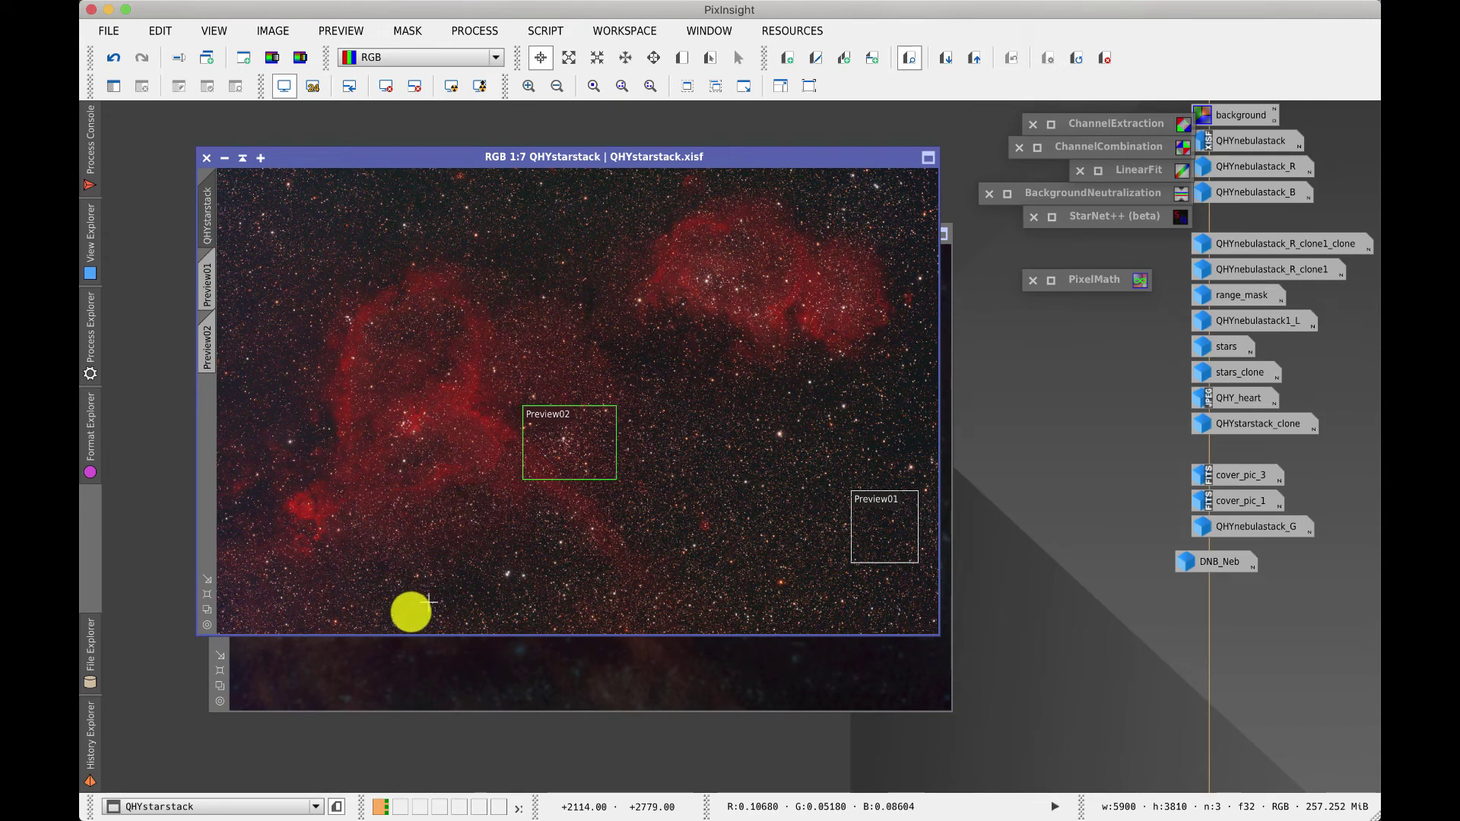
Step: Bring the colorneb image to the front and restore the grayscale stars image
{"action": "left_click", "coordinate": [220, 644]}
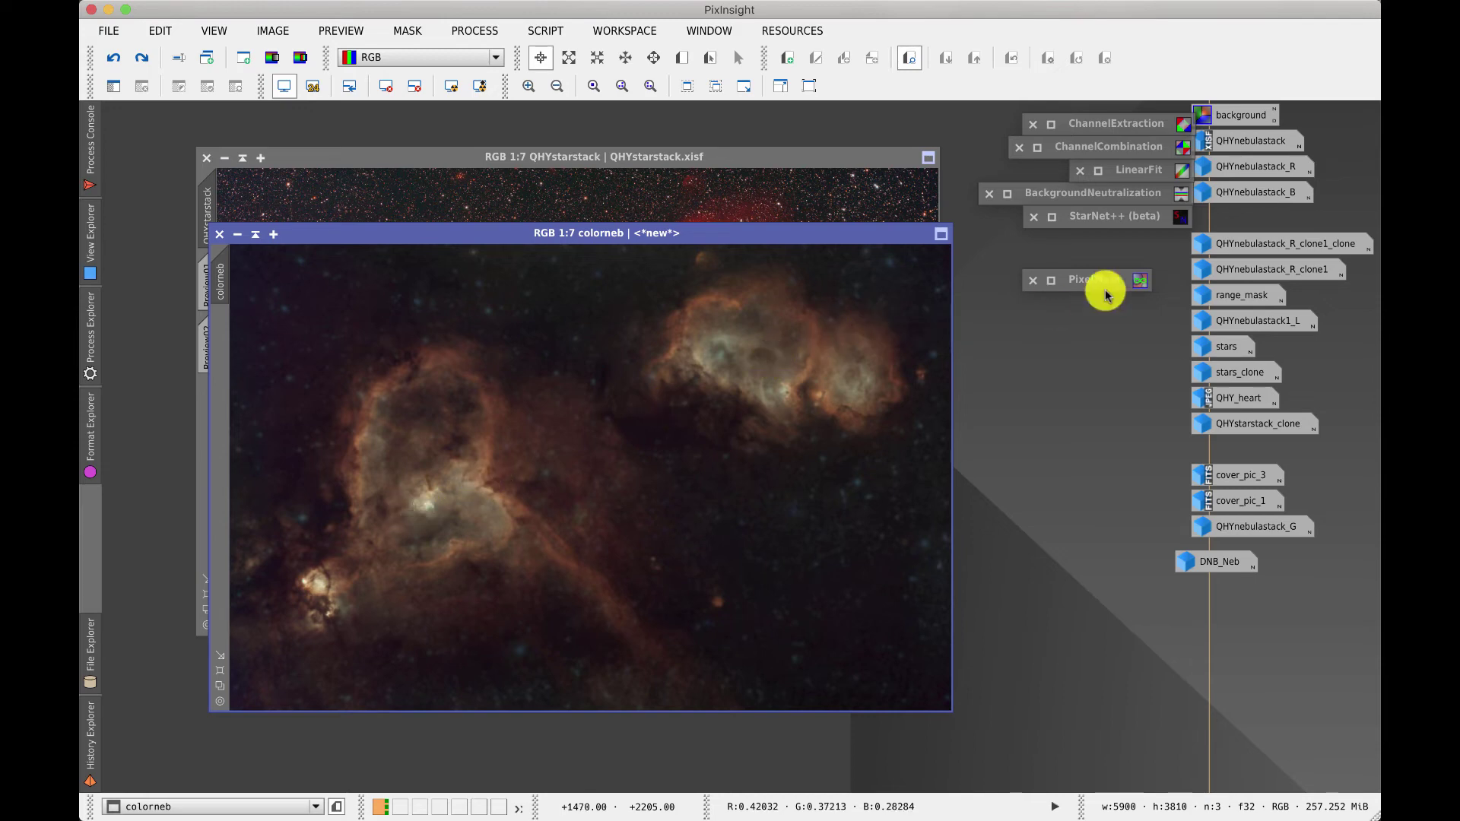
{"action": "left_click", "coordinate": [1230, 346]}
{"action": "double_click", "coordinate": [1230, 346]}
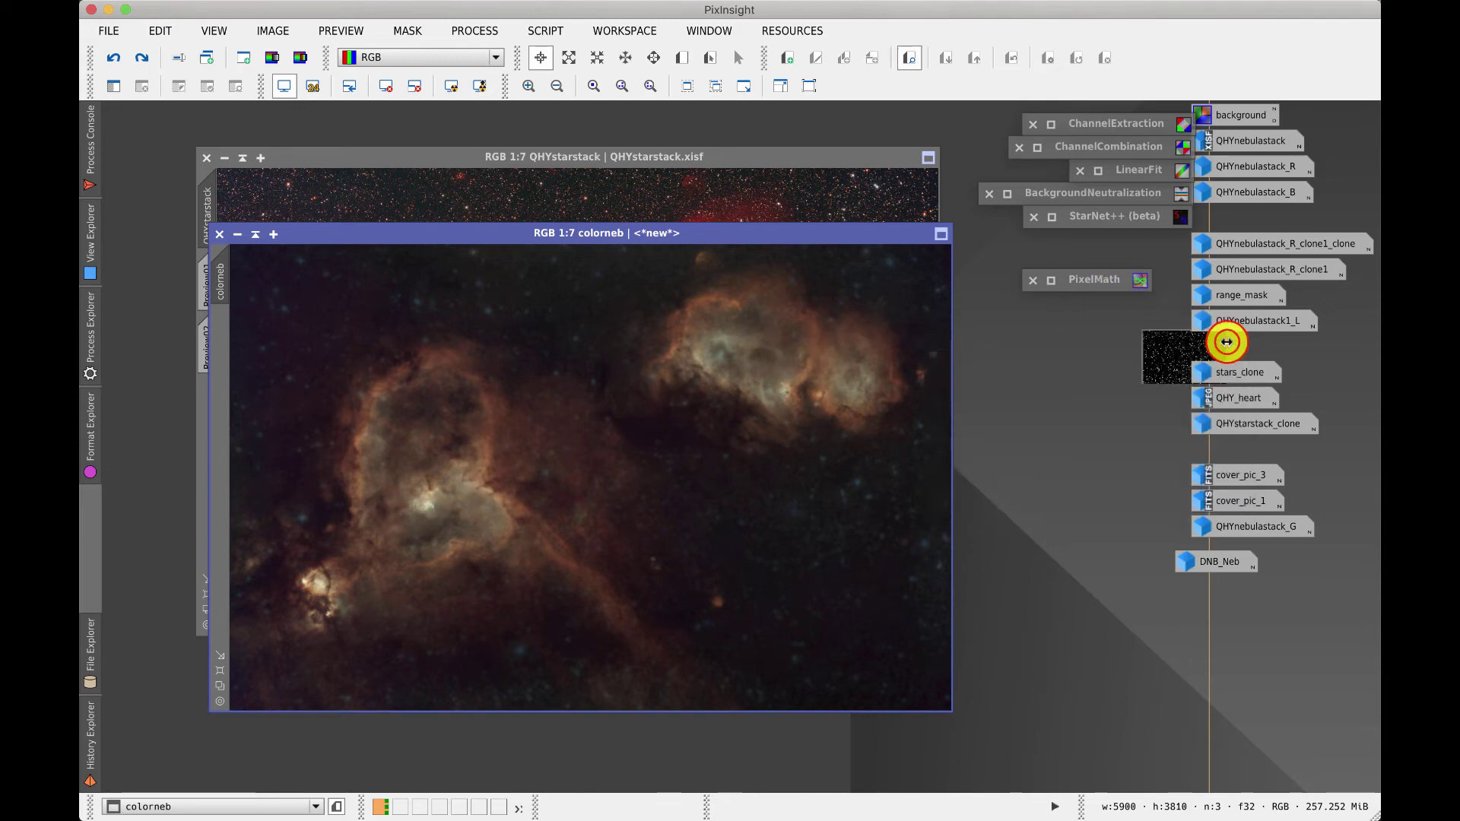
{"action": "double_click", "coordinate": [749, 257]}
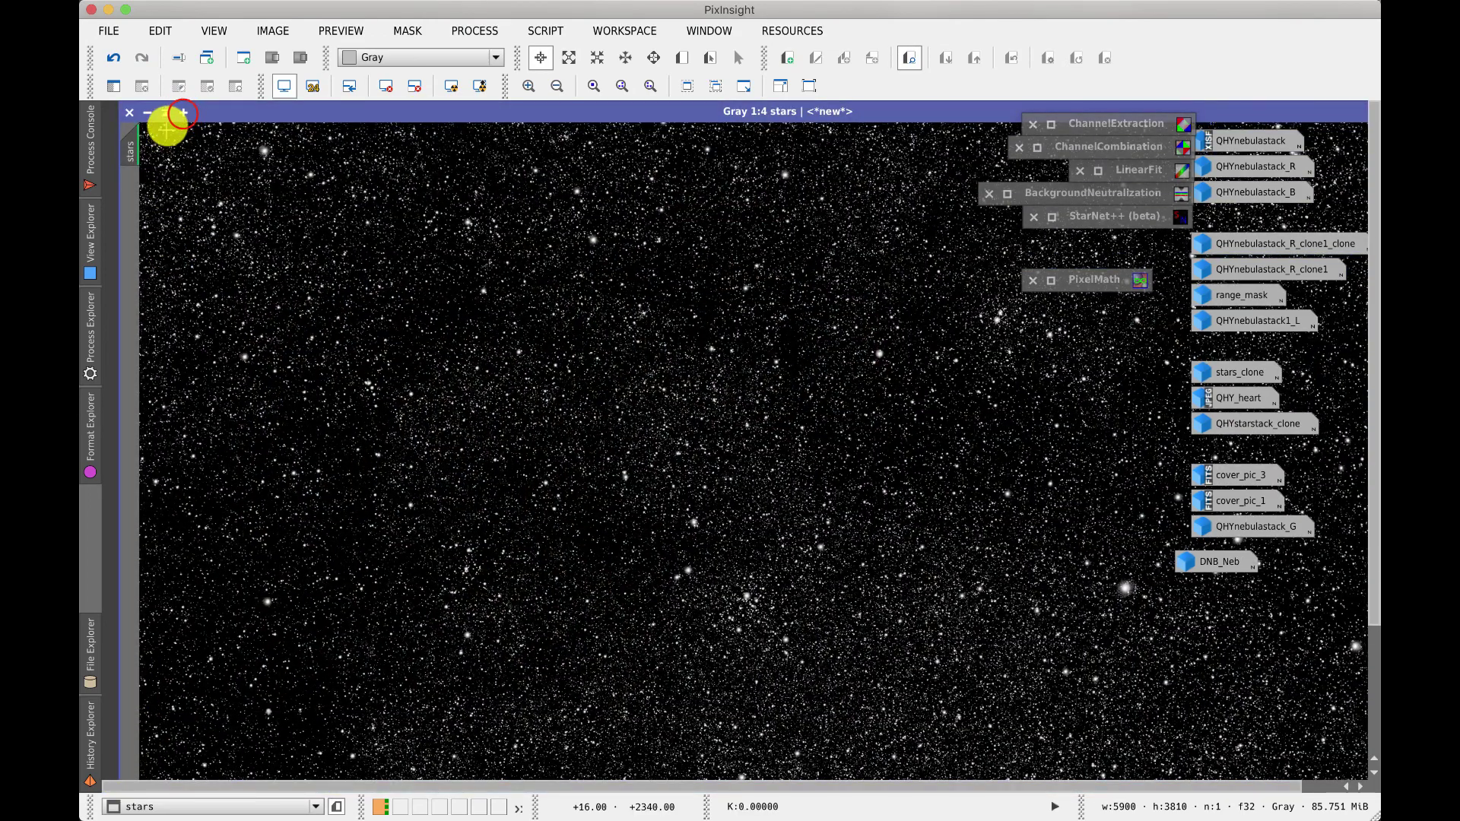
Step: Fit the grayscale stars image in a smaller window, examine its stars at 1:1, and minimise it
{"action": "left_click", "coordinate": [183, 112]}
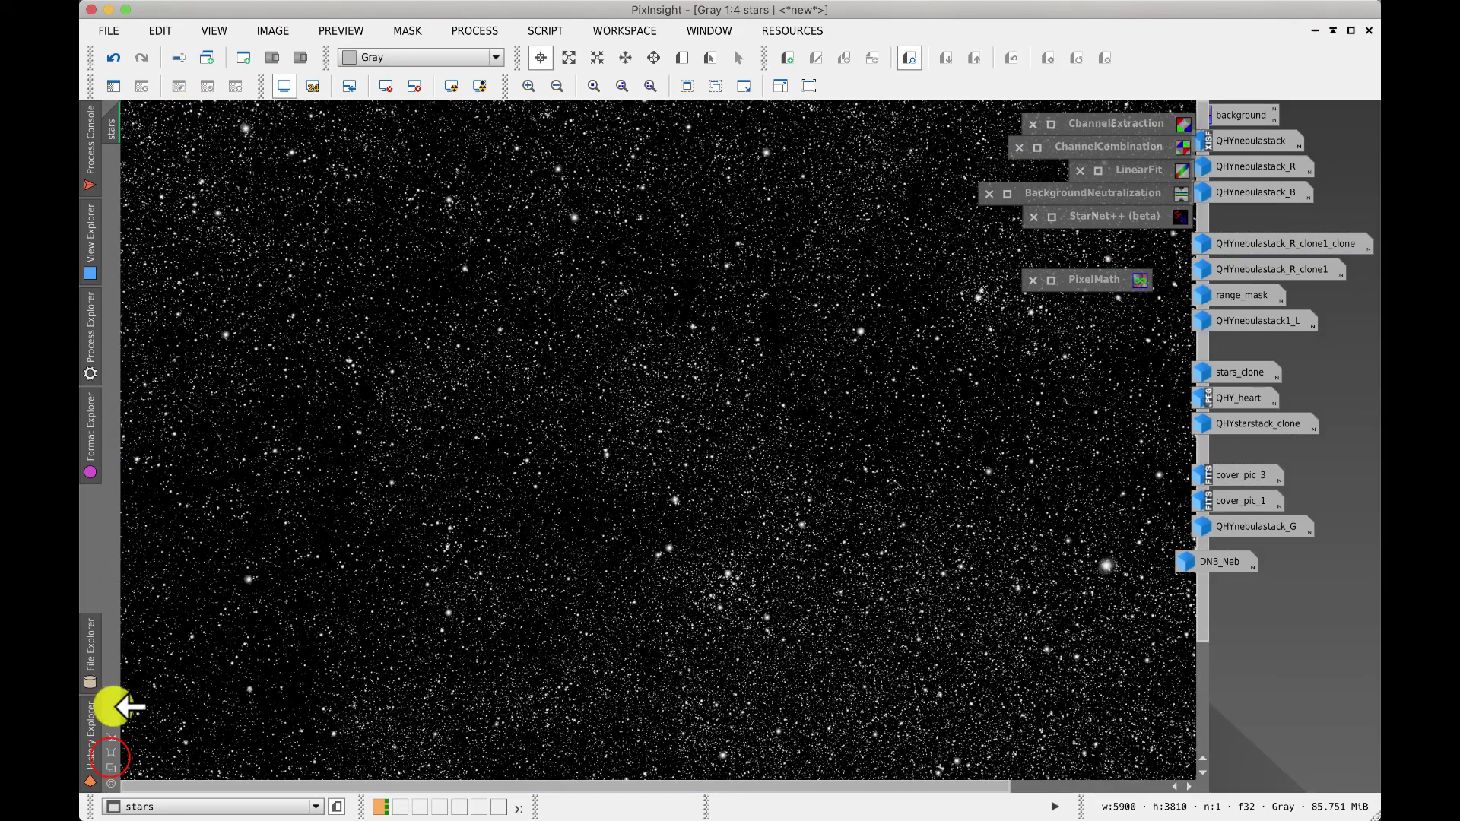
{"action": "left_click", "coordinate": [109, 758]}
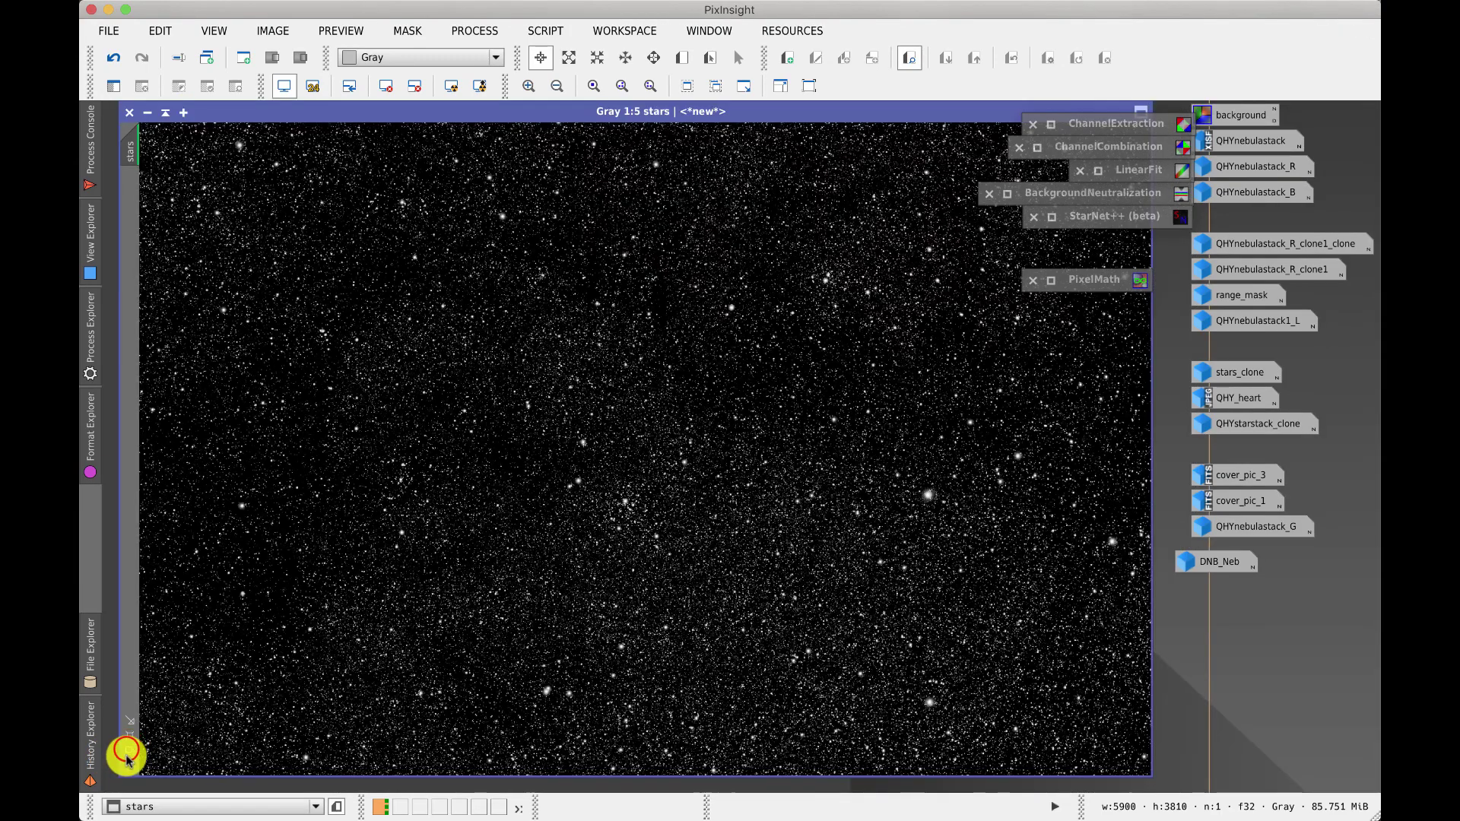
{"action": "left_click", "coordinate": [124, 756]}
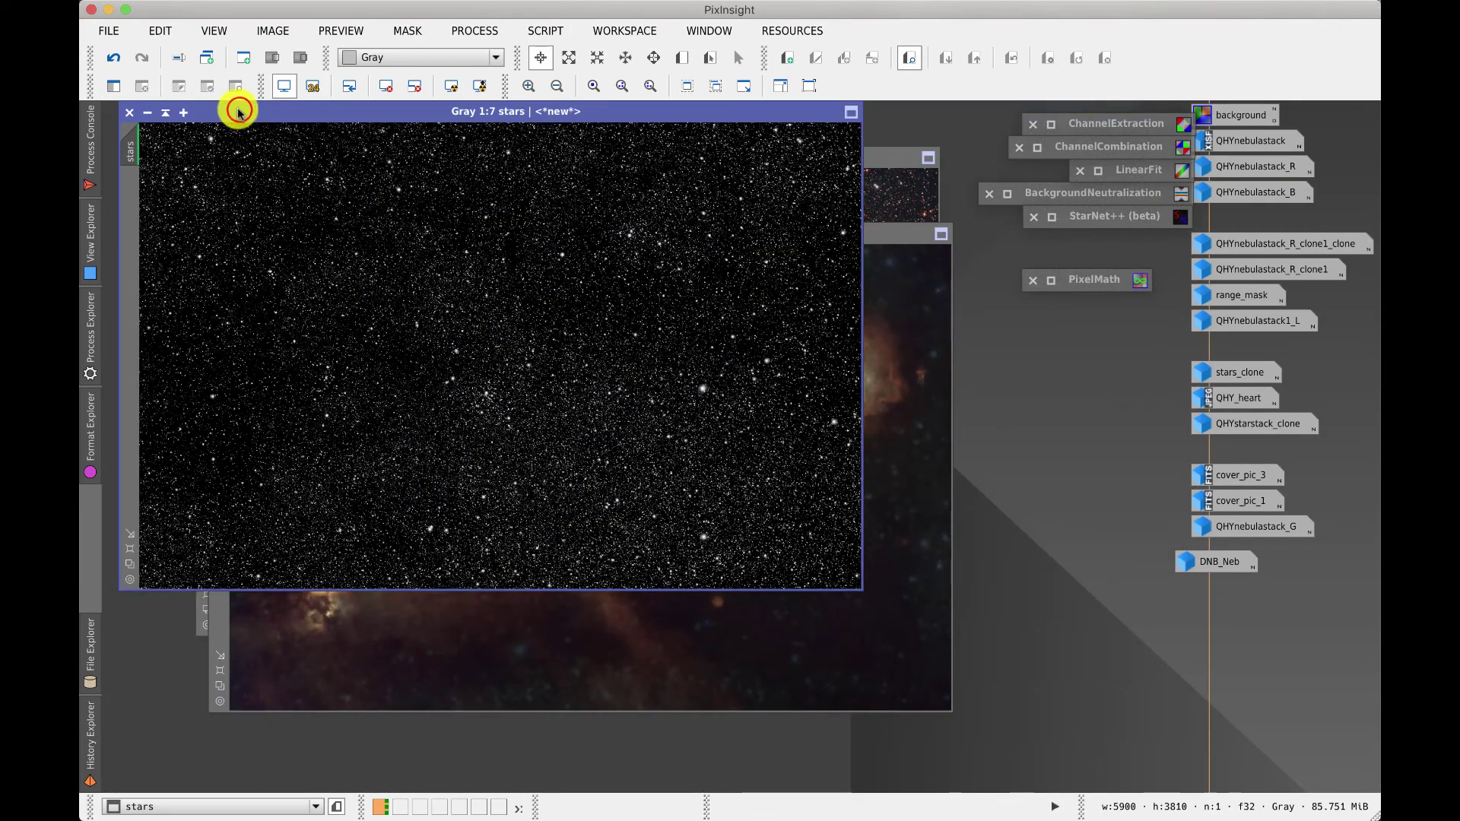
{"action": "left_click_drag", "start_coordinate": [229, 112], "coordinate": [423, 195]}
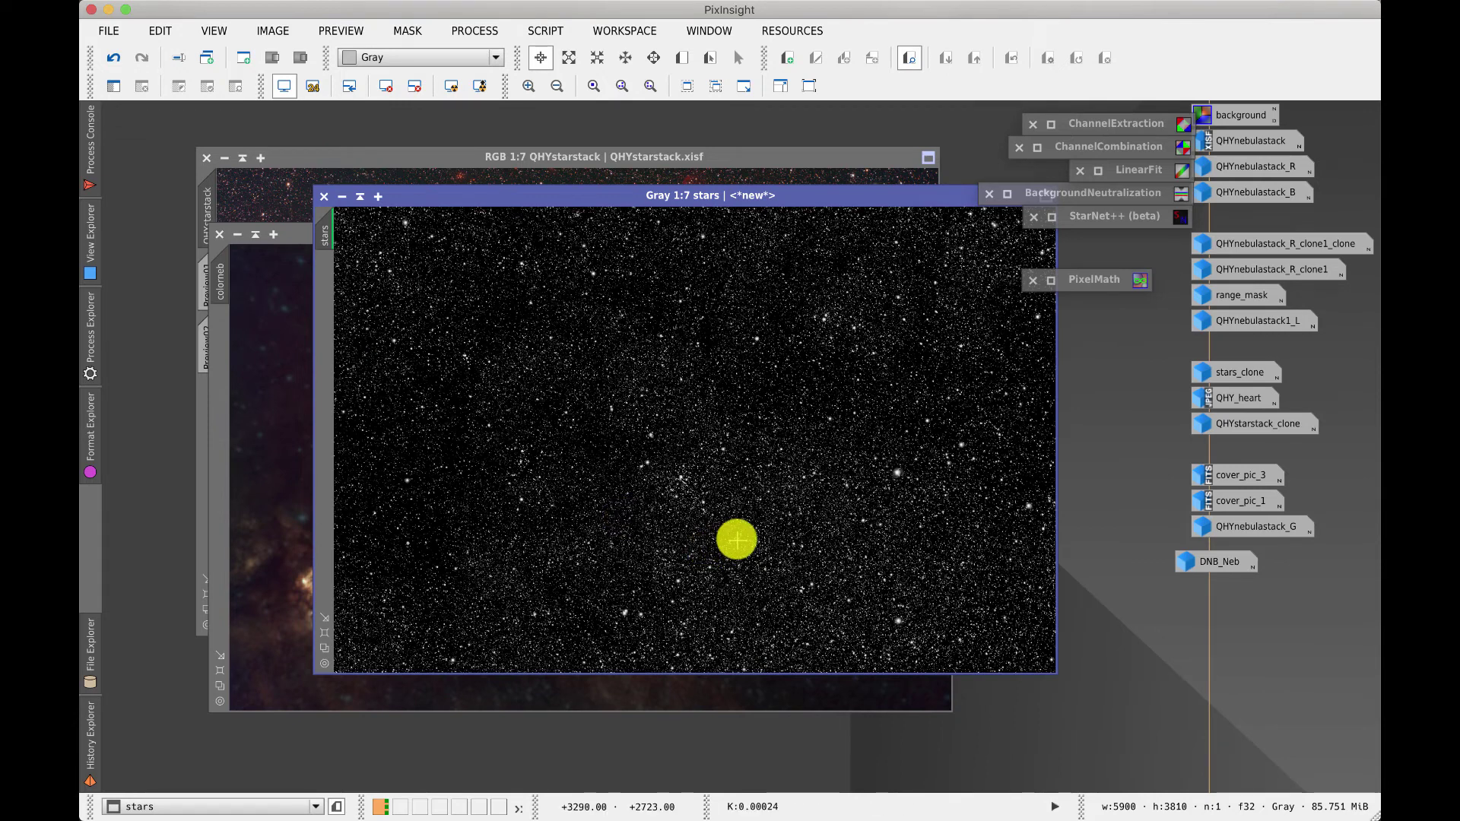
{"action": "left_click", "coordinate": [594, 86]}
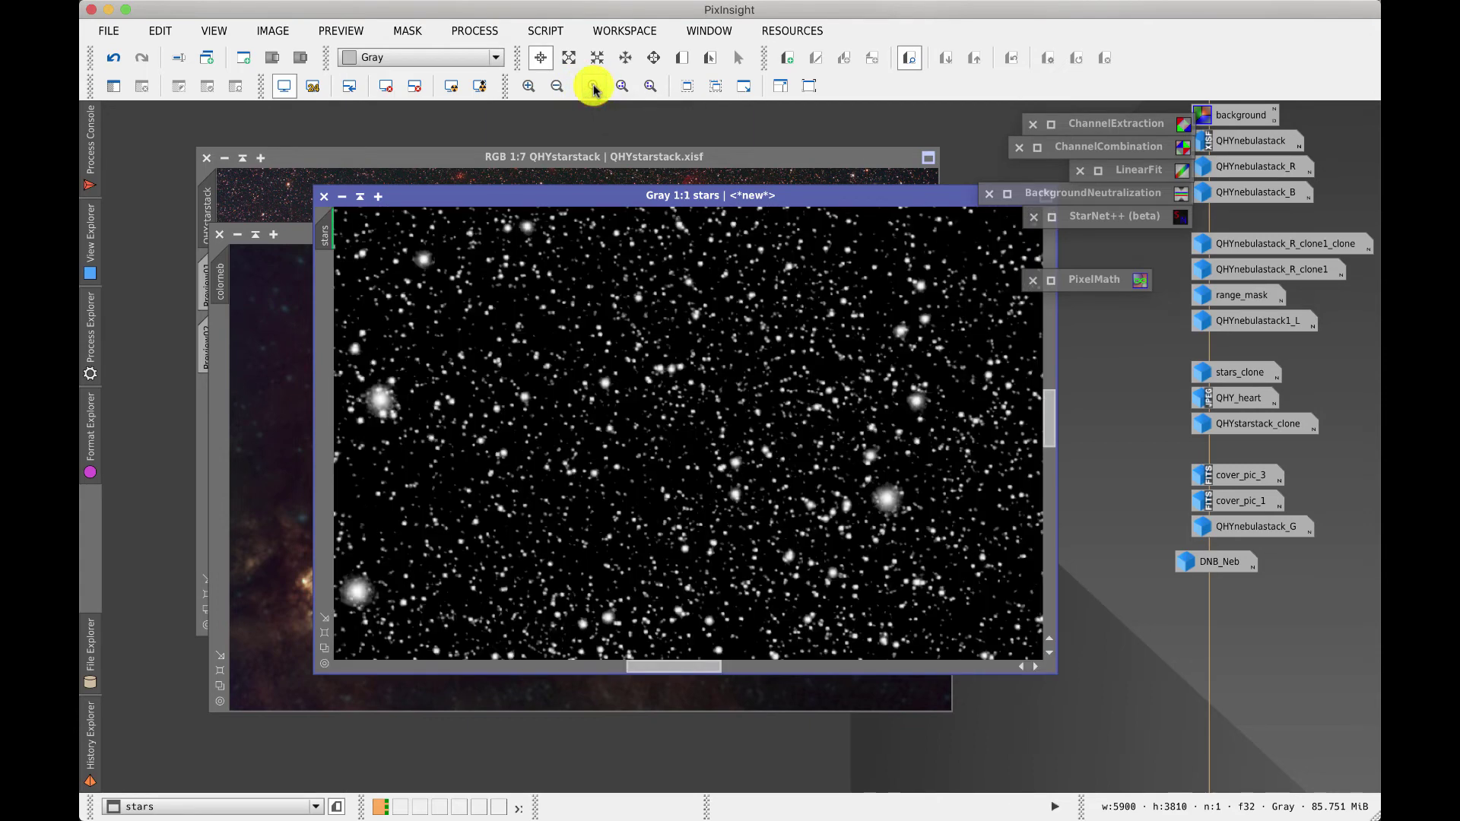
{"action": "left_click", "coordinate": [341, 200]}
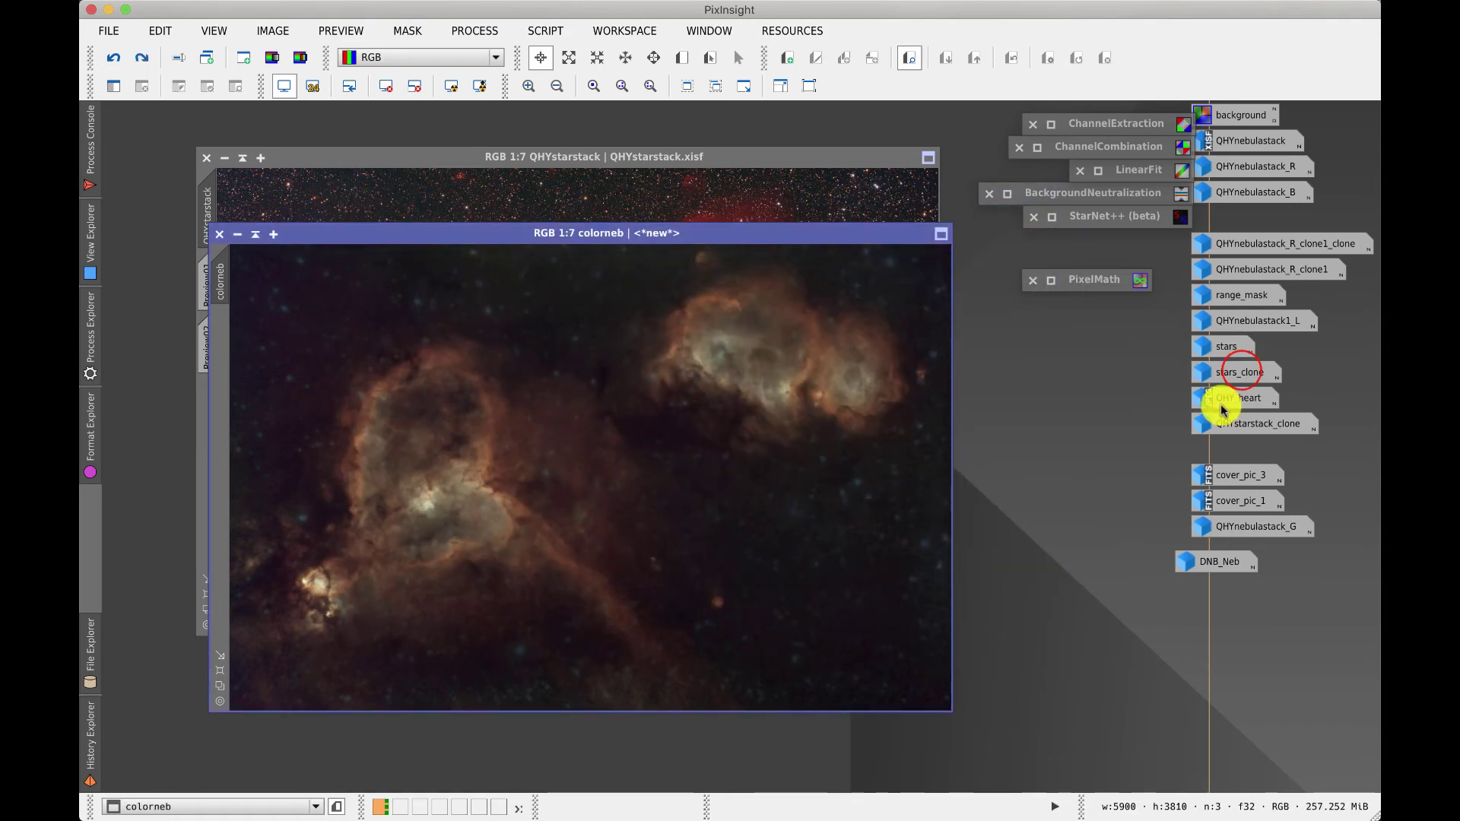
Step: Restore the stars_clone image, fit it in a smaller window, apply it as a mask to colorneb, and minimise it again
{"action": "double_click", "coordinate": [1240, 372]}
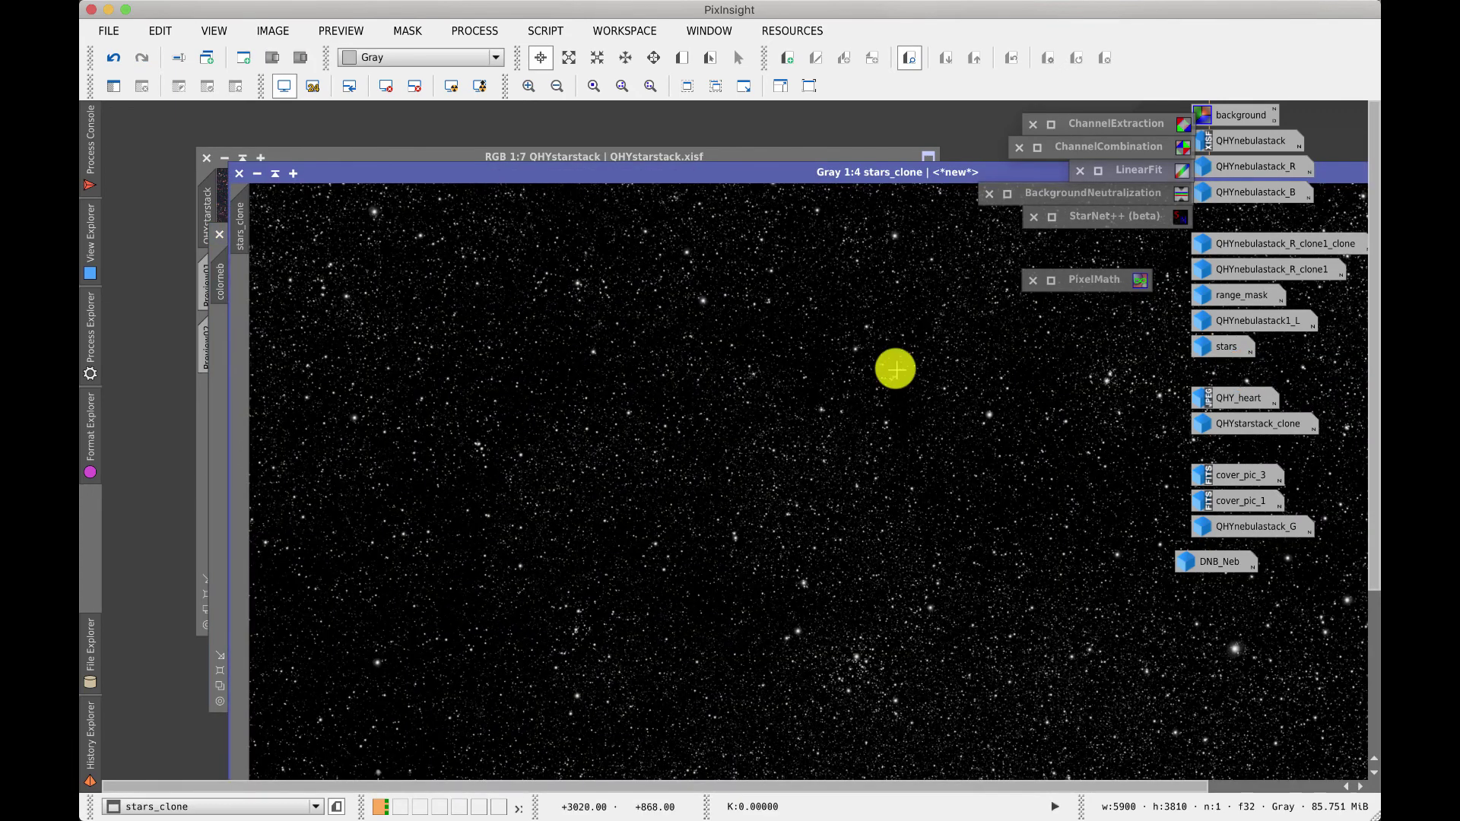
{"action": "left_click", "coordinate": [293, 172]}
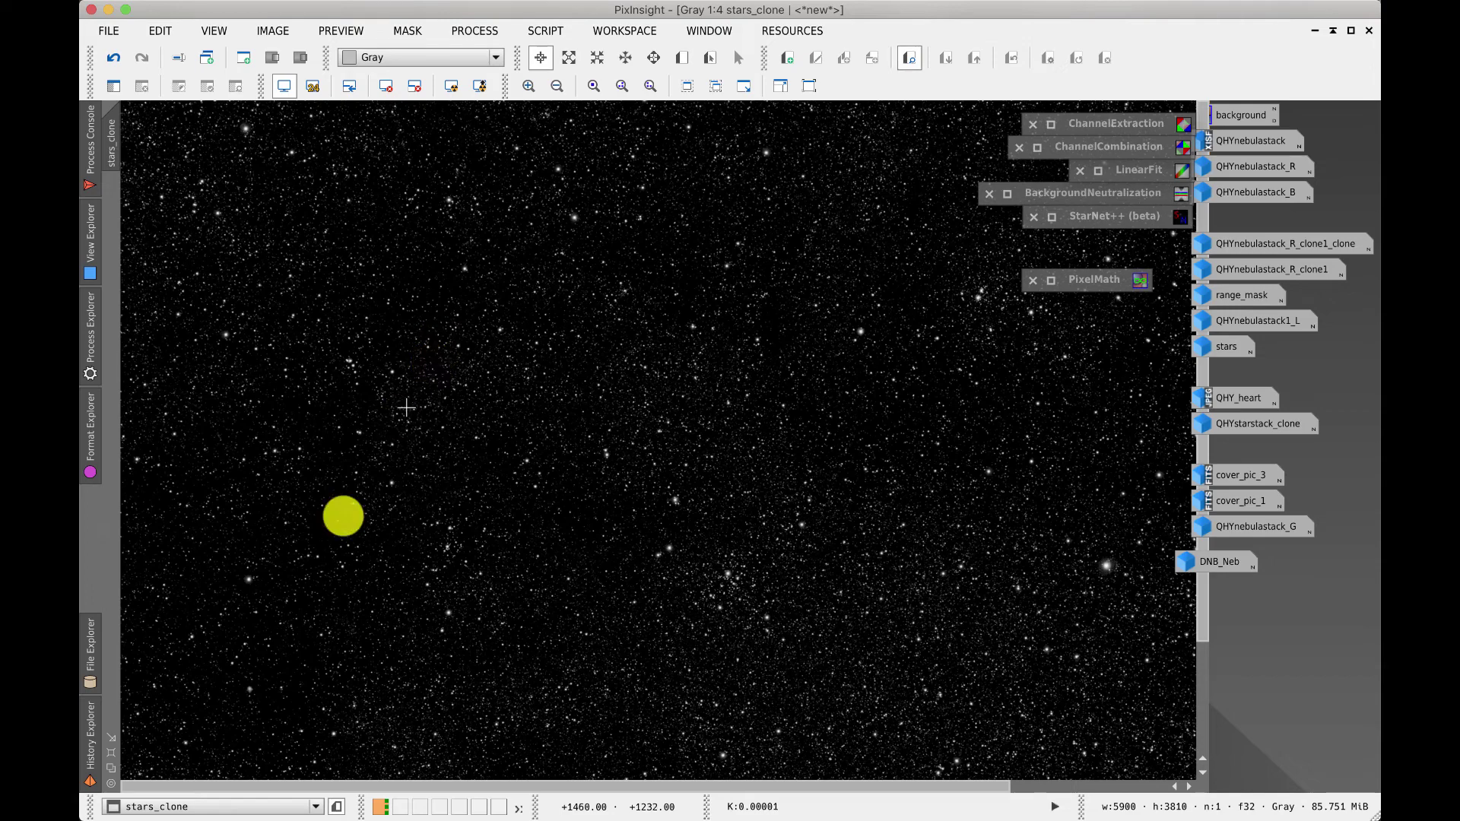
{"action": "left_click", "coordinate": [112, 770]}
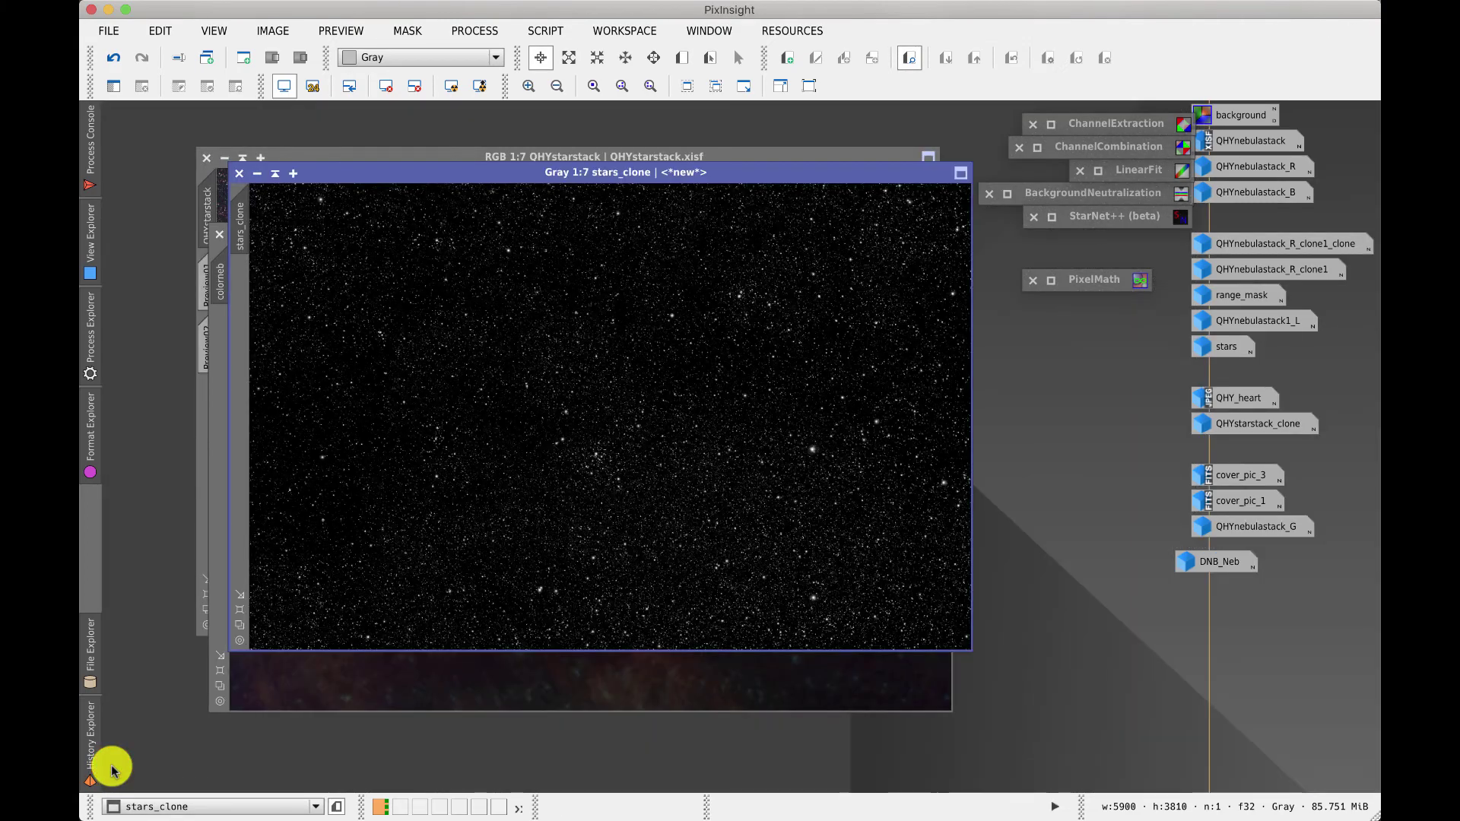
{"action": "left_click", "coordinate": [375, 168]}
{"action": "left_click_drag", "start_coordinate": [375, 167], "coordinate": [480, 198]}
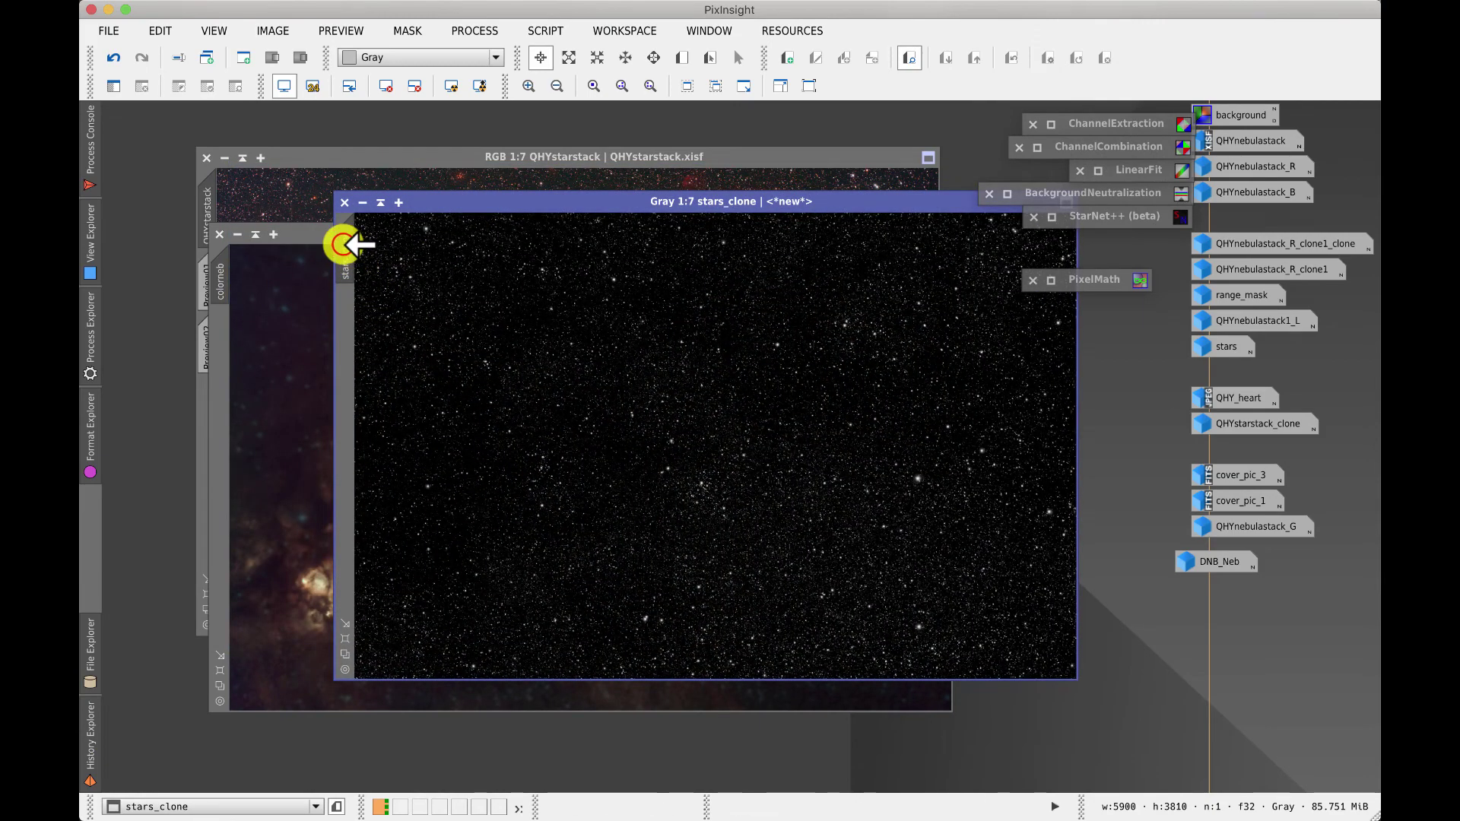
{"action": "left_click_drag", "start_coordinate": [345, 245], "coordinate": [223, 350]}
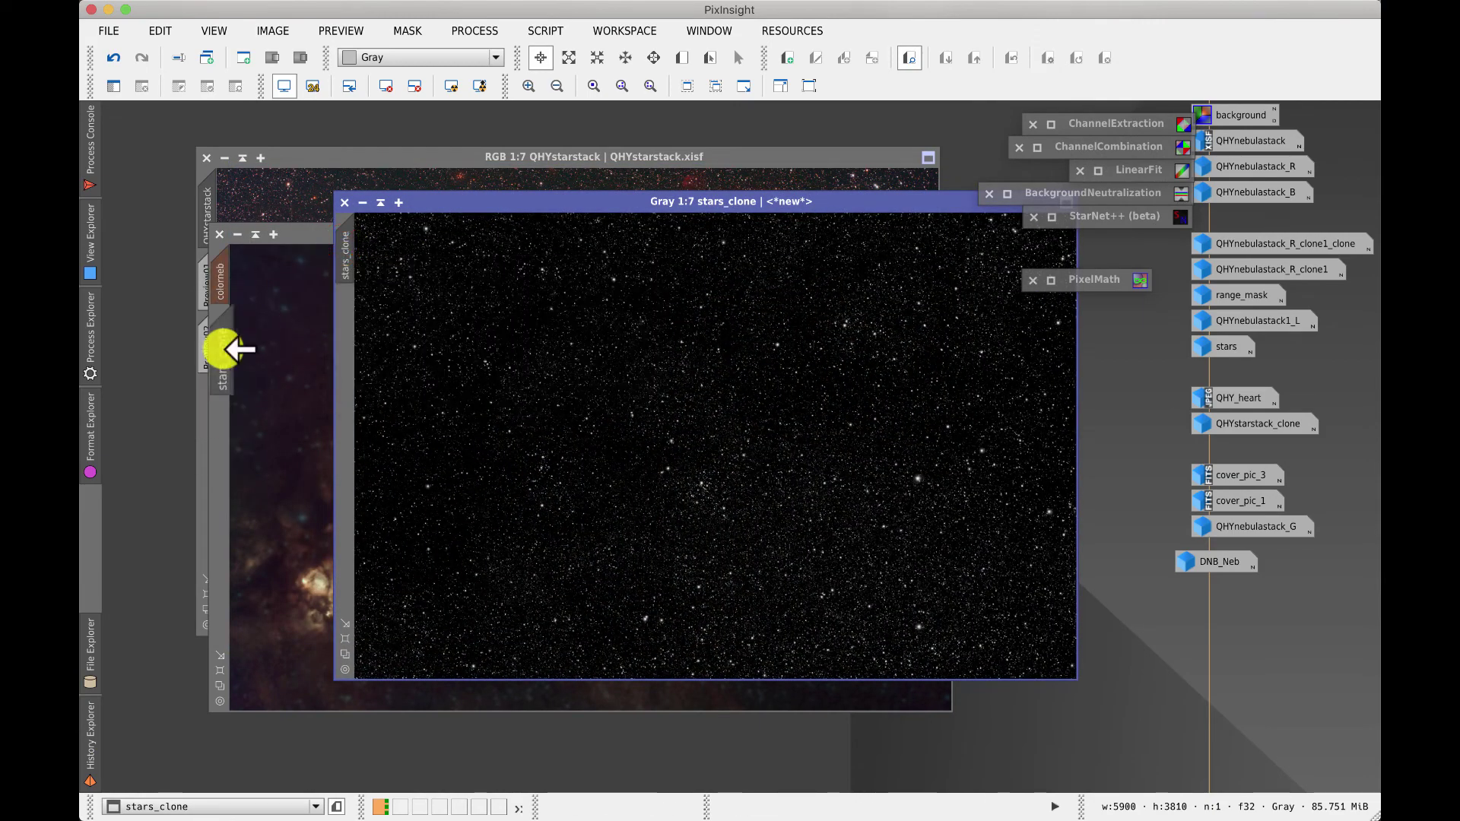
{"action": "left_click", "coordinate": [366, 203]}
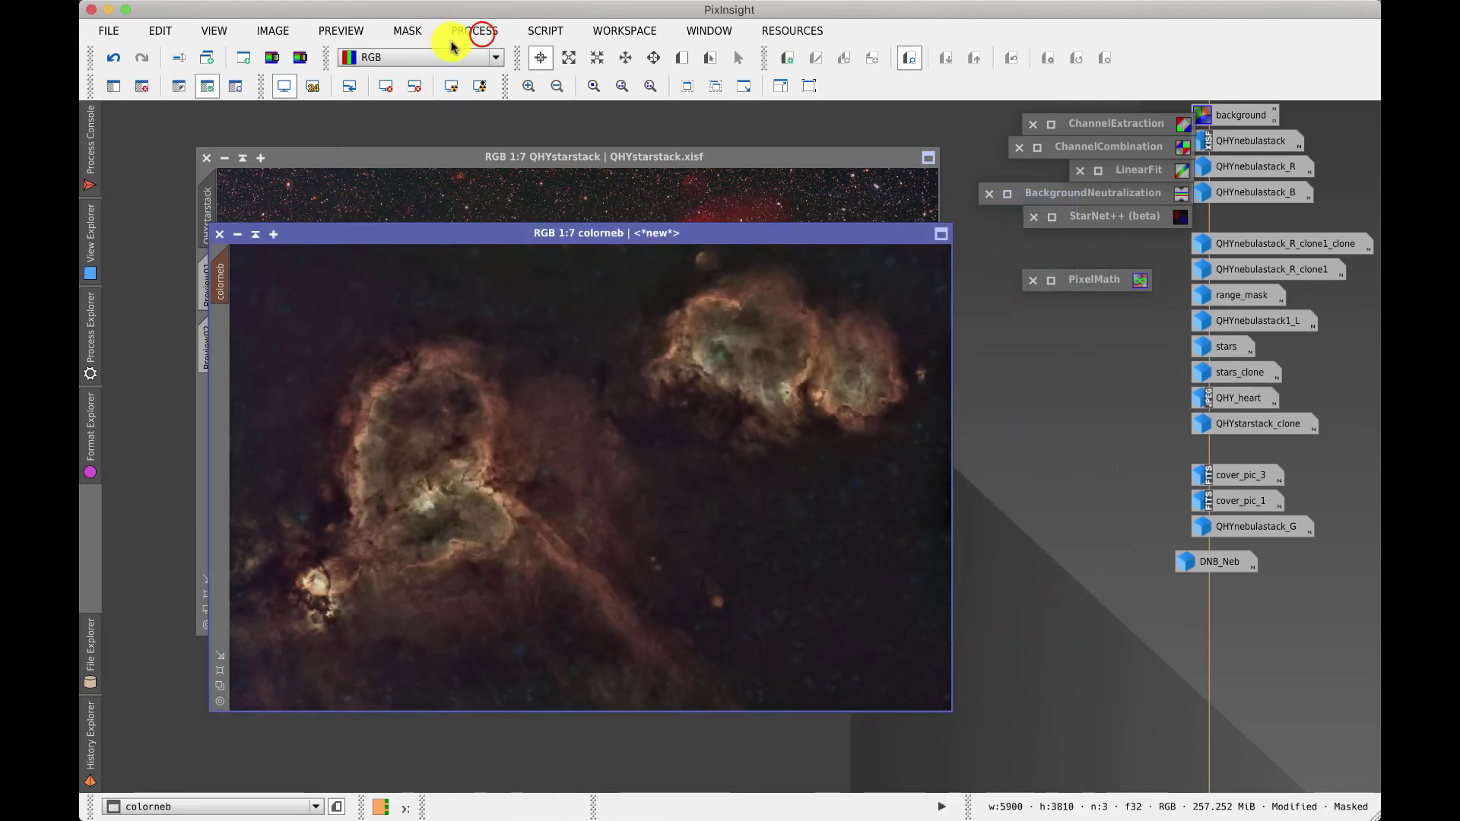
Step: Open PixelMath with QHYstarstack as the single RGB/K expression
{"action": "left_click", "coordinate": [479, 32]}
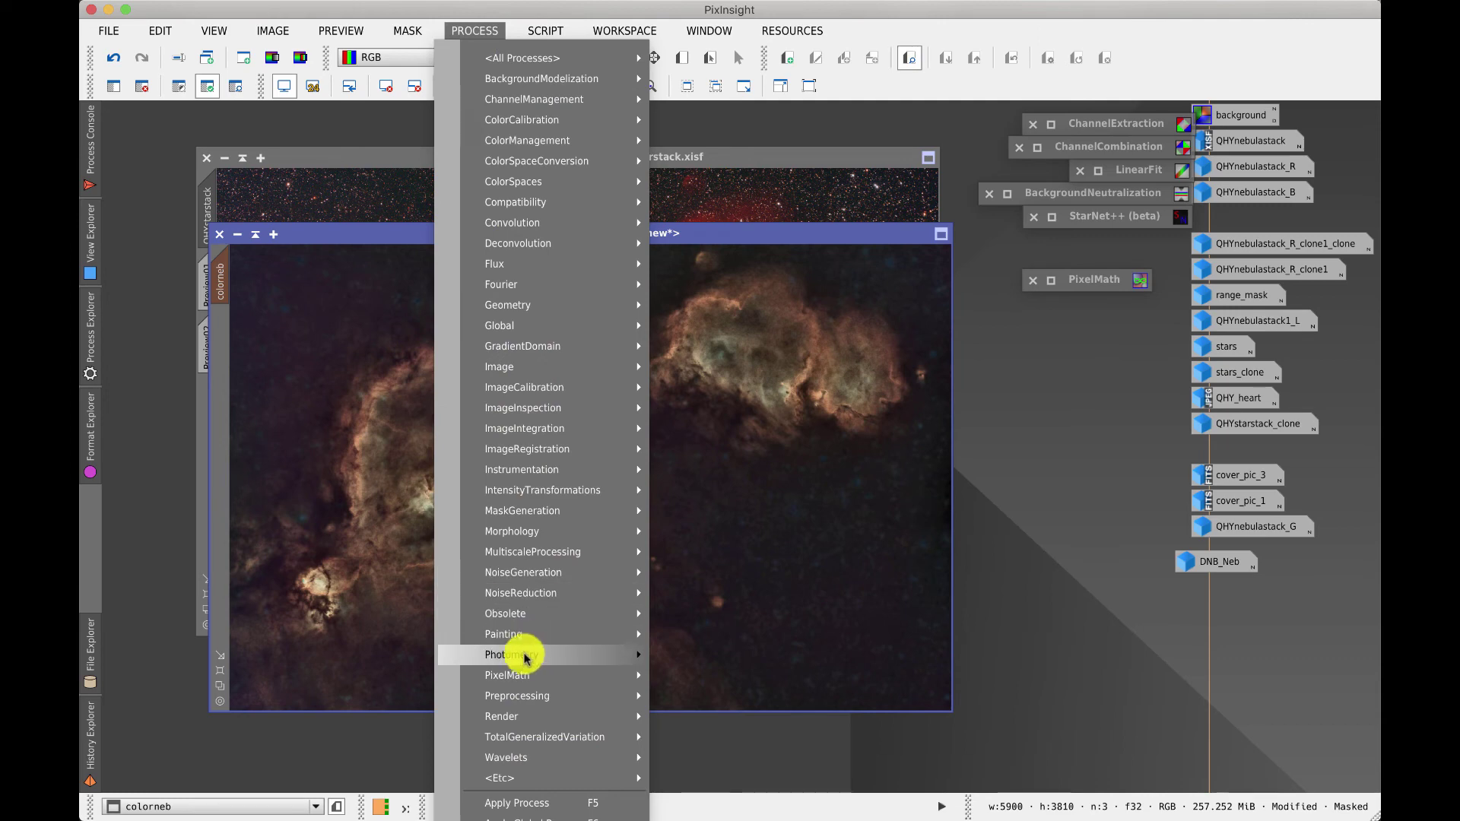
{"action": "mouse_move", "coordinate": [525, 674]}
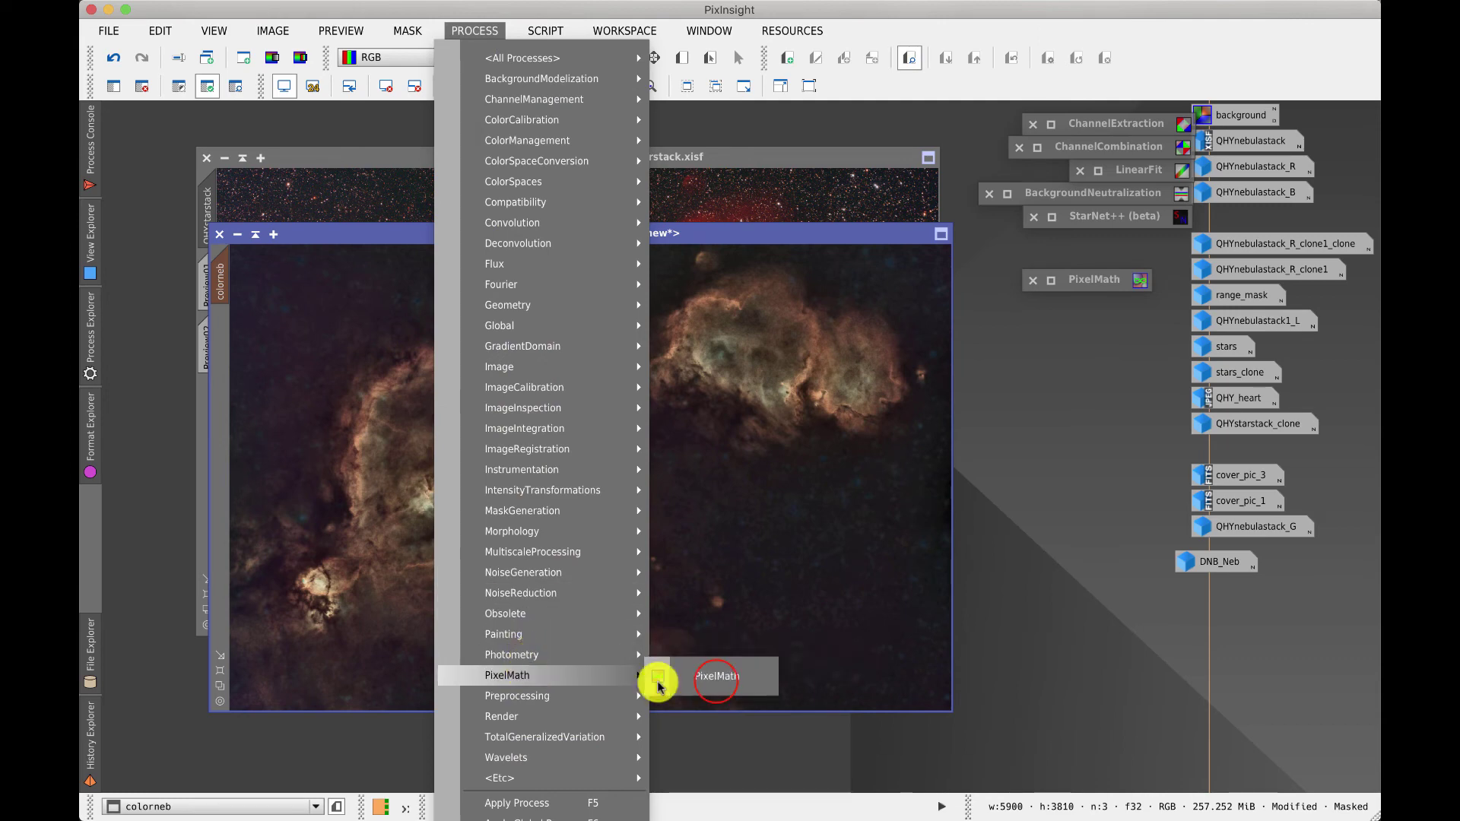
{"action": "left_click", "coordinate": [717, 677]}
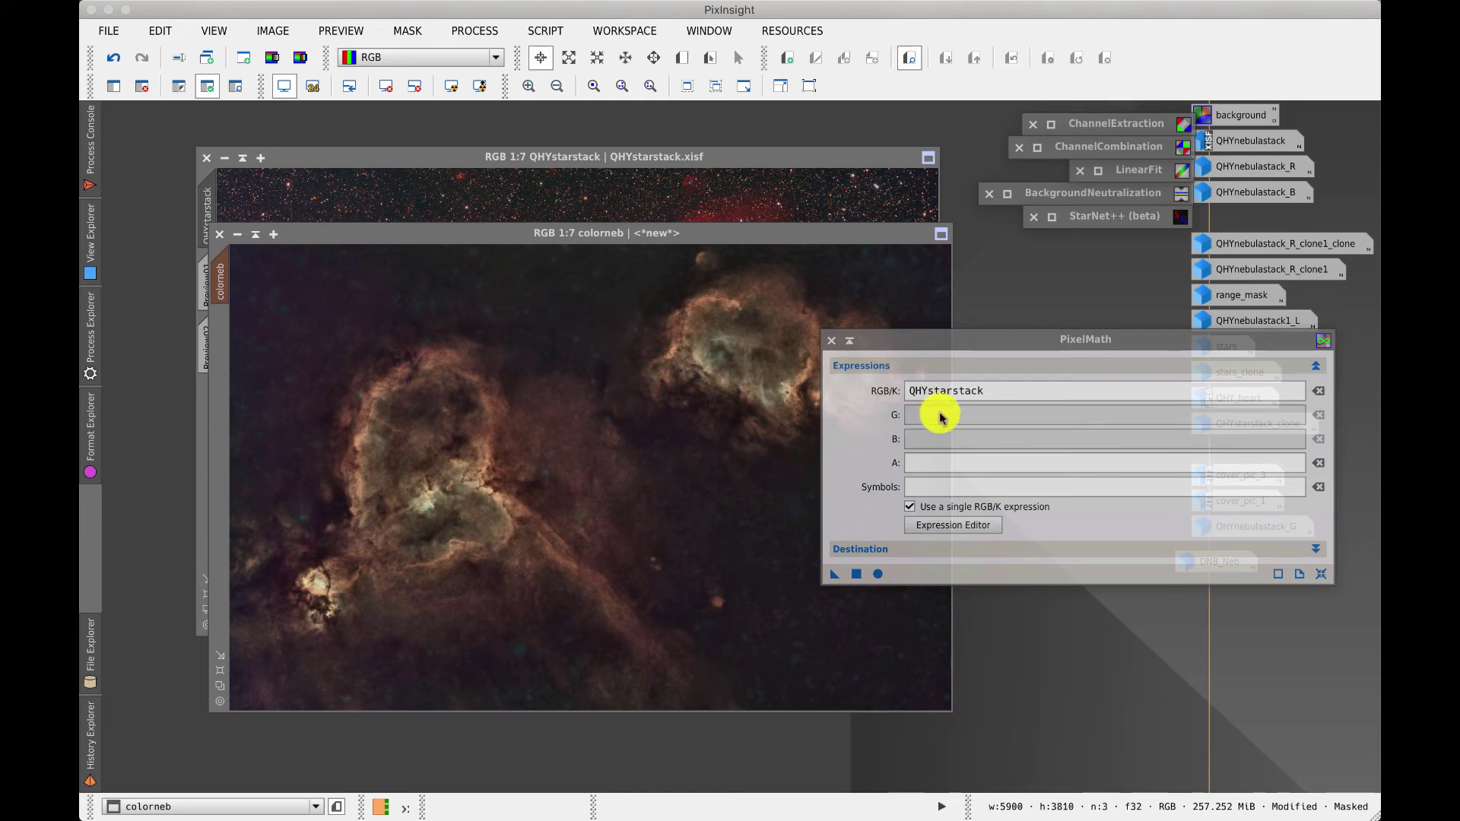
{"action": "left_click", "coordinate": [982, 391]}
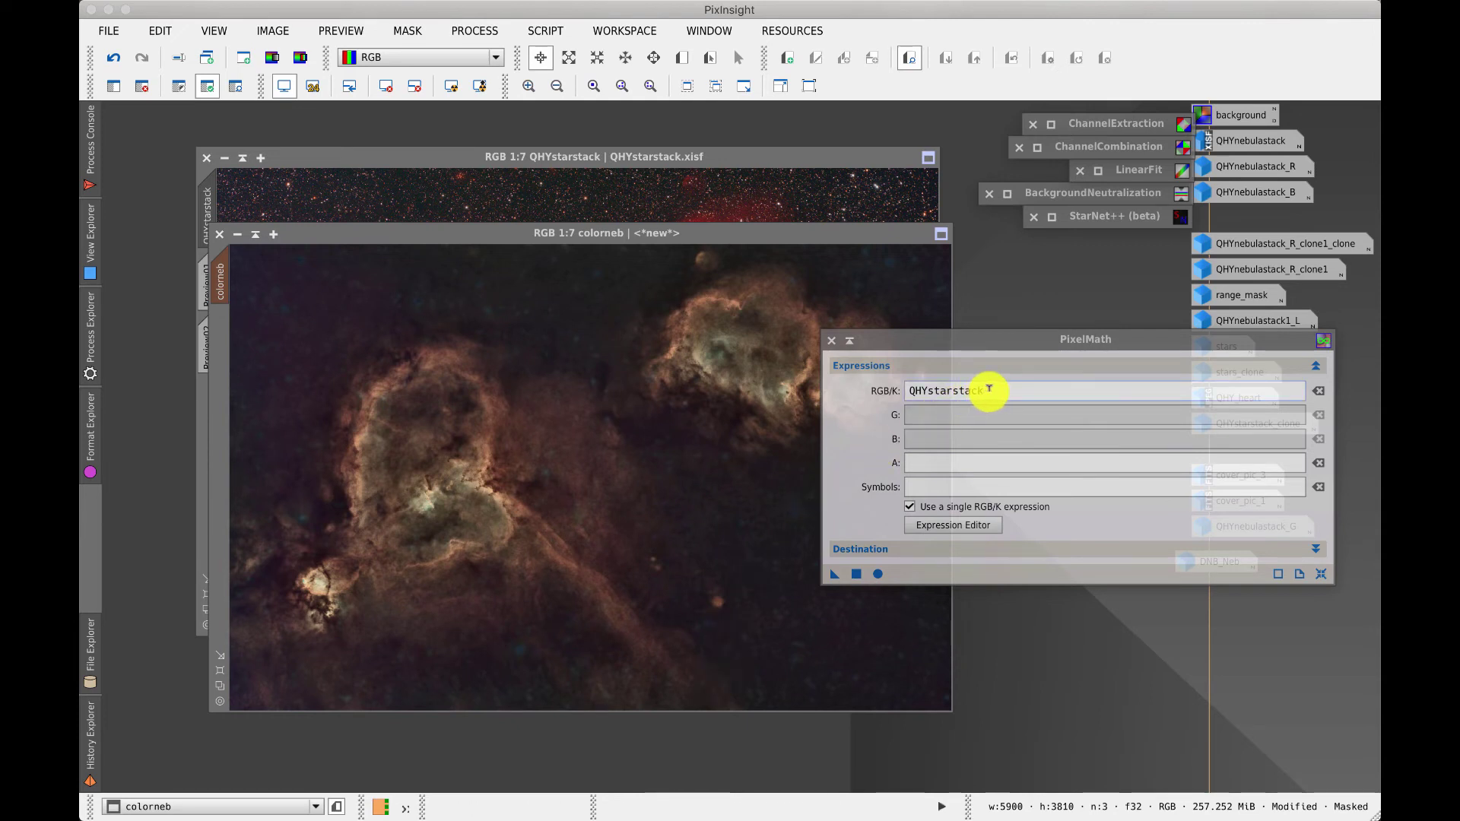
{"action": "left_click", "coordinate": [1007, 392]}
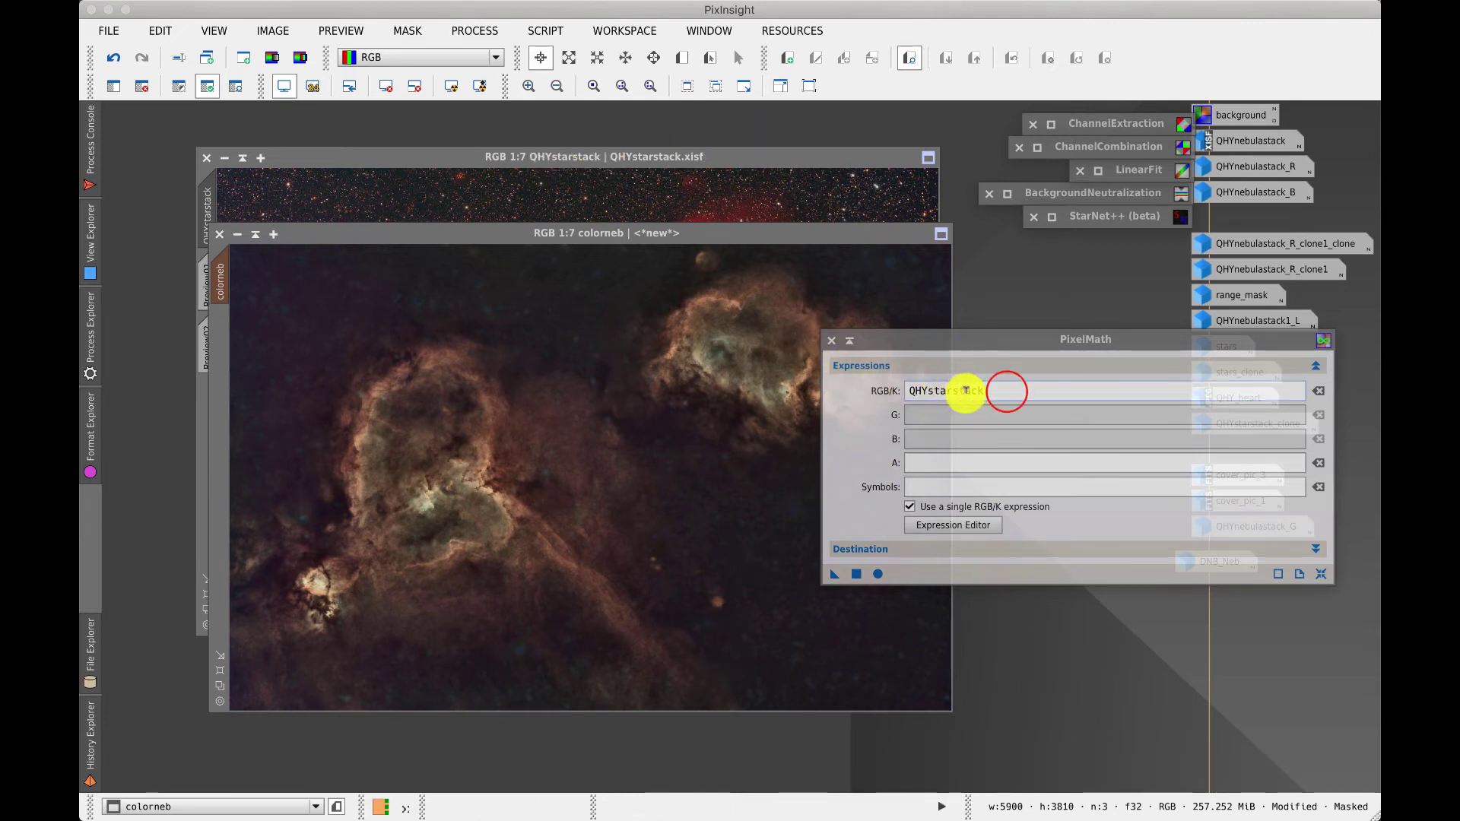
{"action": "left_click_drag", "start_coordinate": [1005, 390], "coordinate": [887, 381]}
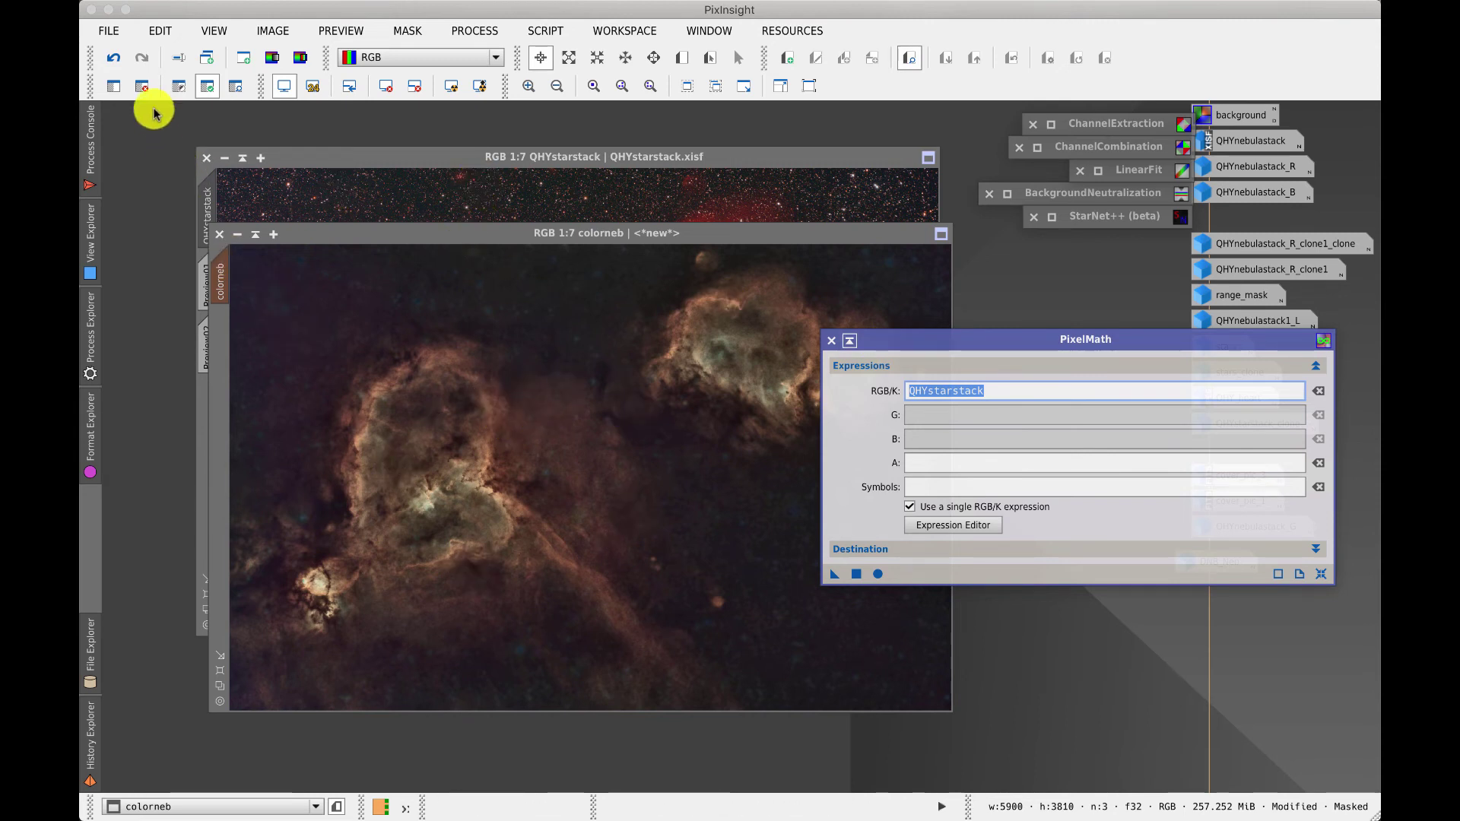
Step: Disable colorneb's mask, apply the PixelMath expression to the image, undo it, and re-enable the mask
{"action": "left_click", "coordinate": [205, 90]}
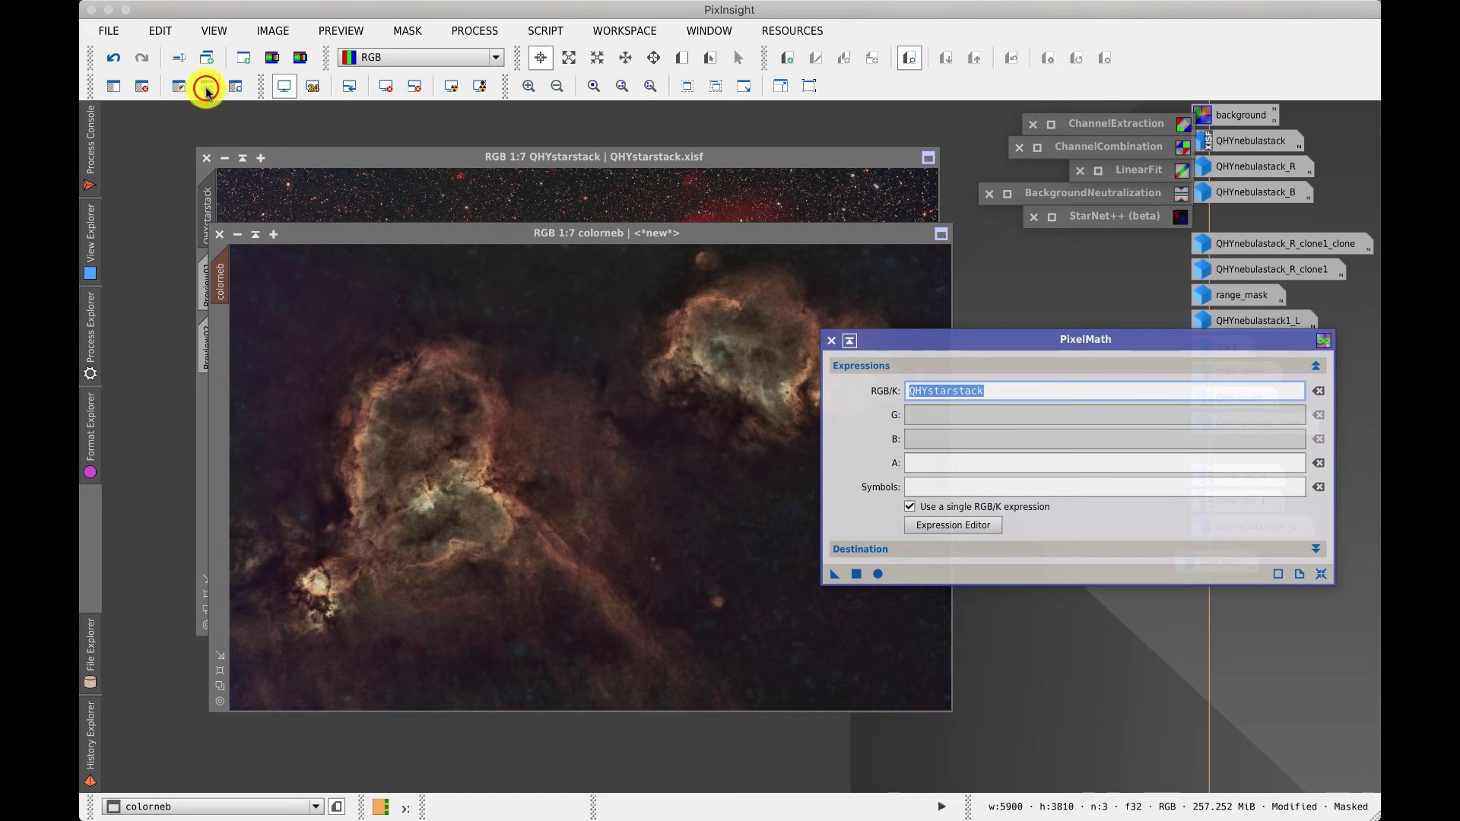
{"action": "left_click_drag", "start_coordinate": [834, 574], "coordinate": [768, 597]}
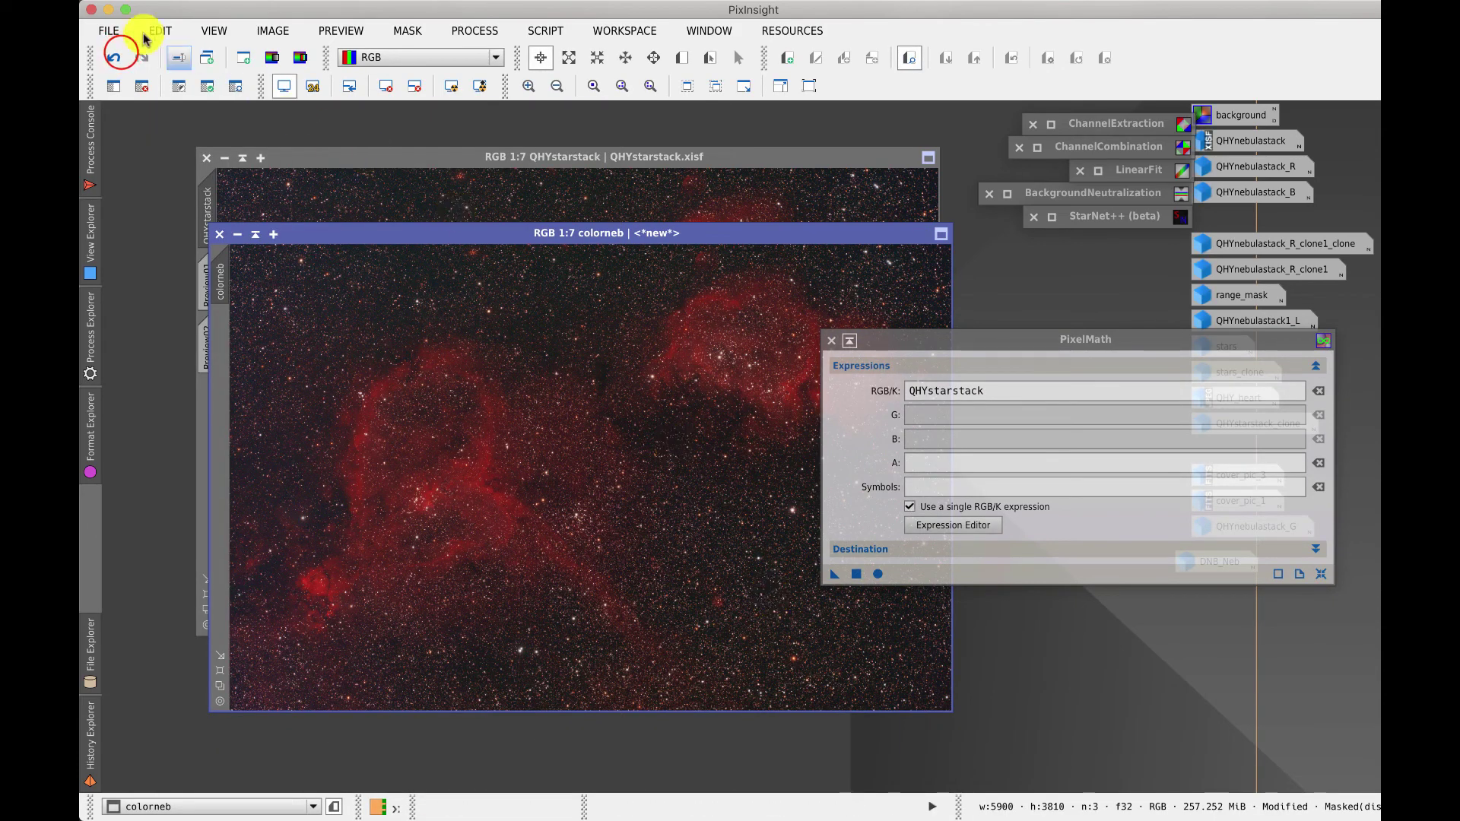
{"action": "left_click", "coordinate": [115, 58]}
{"action": "left_click", "coordinate": [207, 86]}
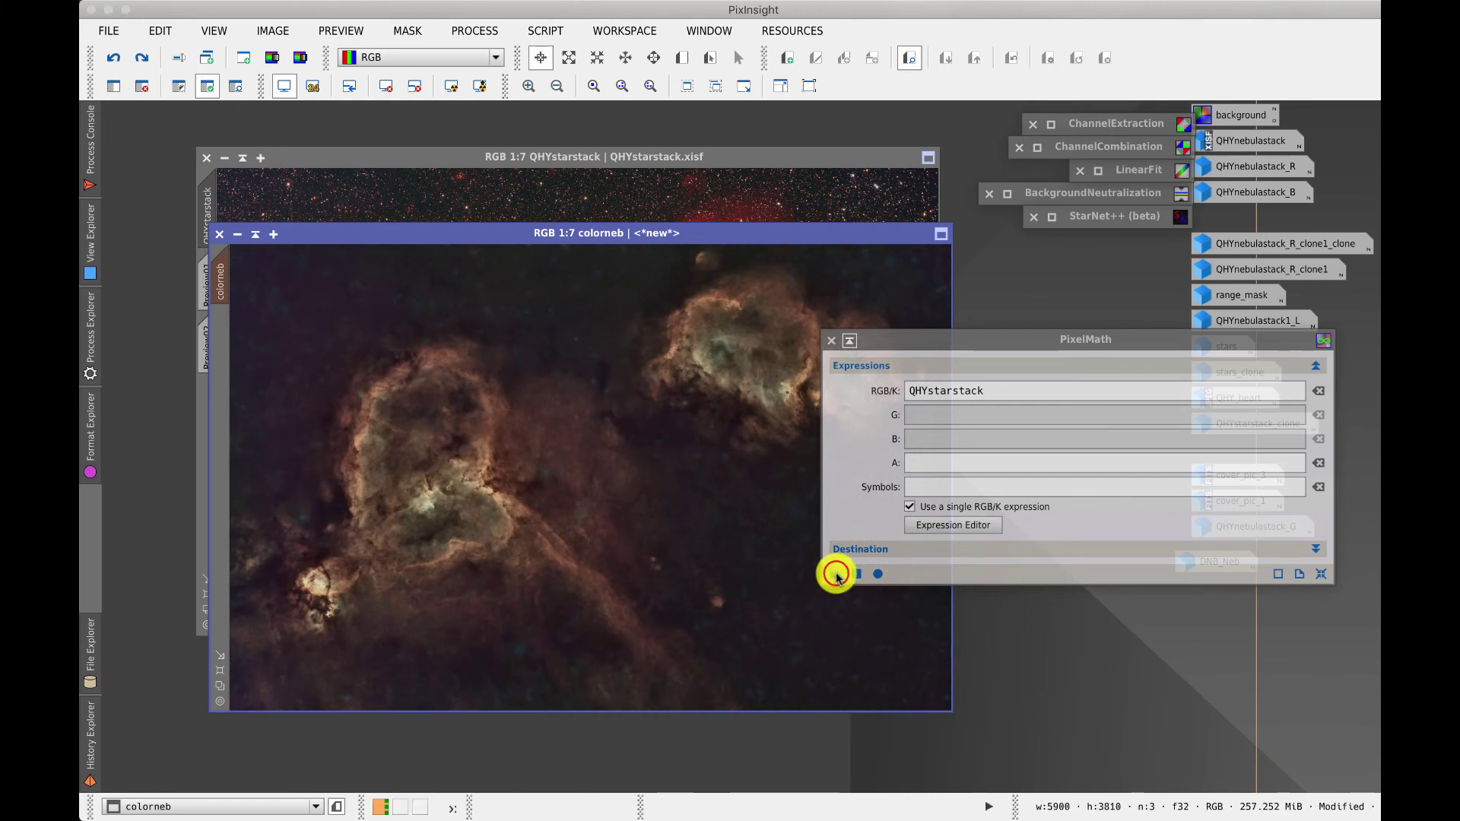
Step: Apply the QHYstarstack PixelMath expression to colorneb through its star mask and minimise PixelMath
{"action": "left_click_drag", "start_coordinate": [835, 574], "coordinate": [746, 600]}
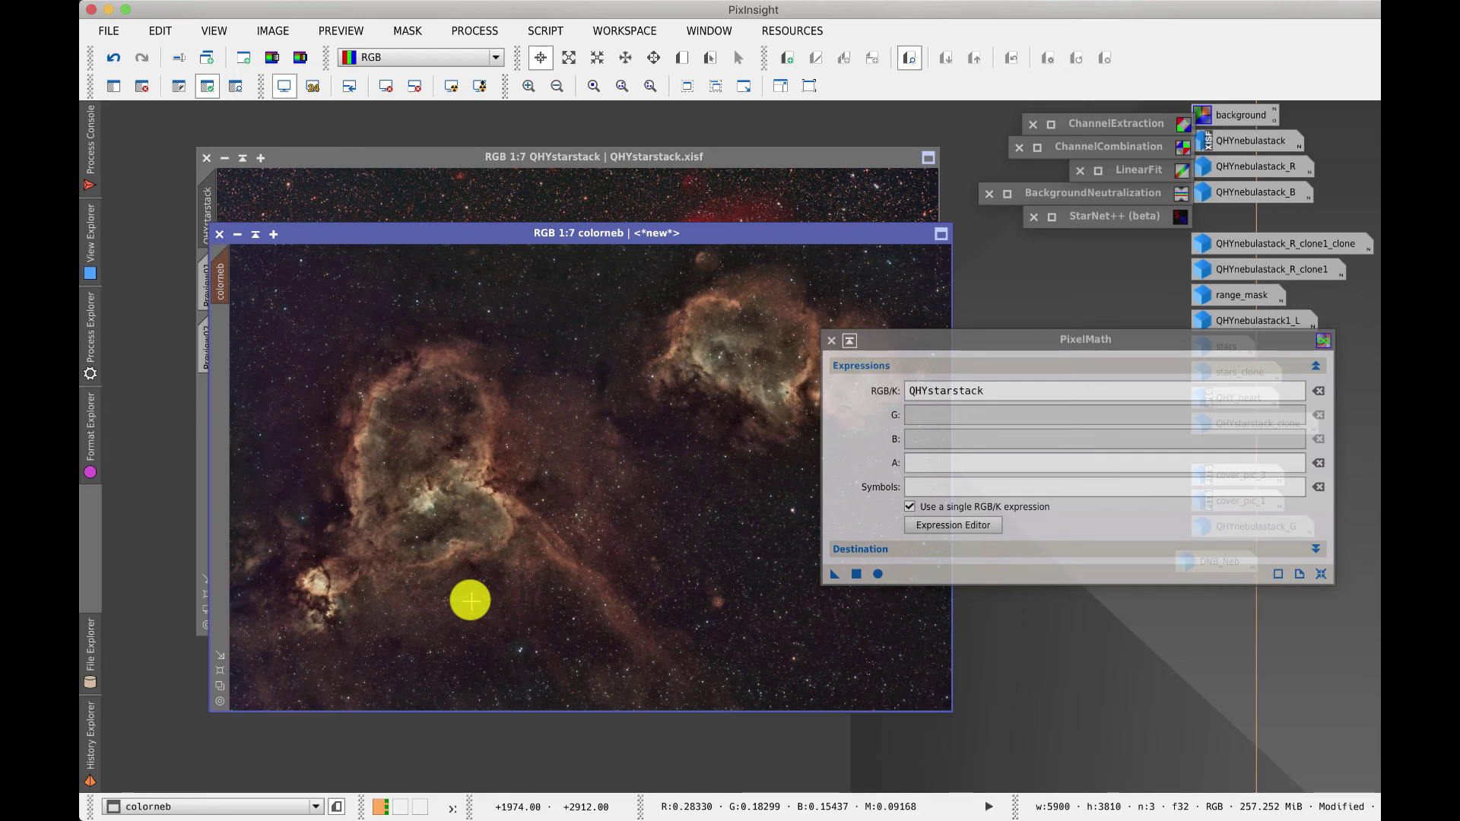
{"action": "left_click_drag", "start_coordinate": [853, 340], "coordinate": [852, 342]}
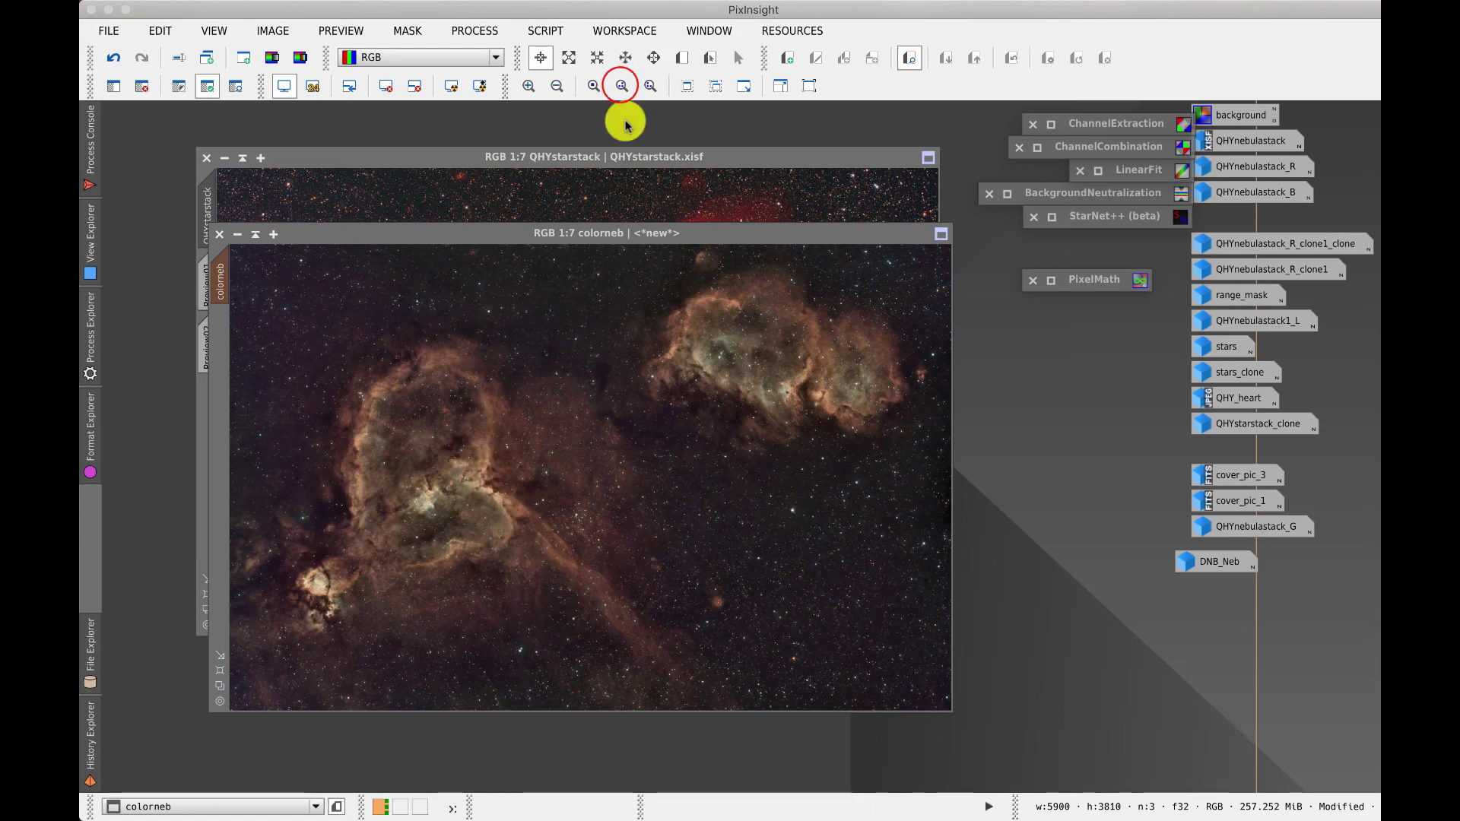
Step: Examine the stars and nebula detail across the combined colorneb image at 1:2 zoom
{"action": "left_click", "coordinate": [622, 86]}
{"action": "left_click_drag", "start_coordinate": [612, 704], "coordinate": [694, 704]}
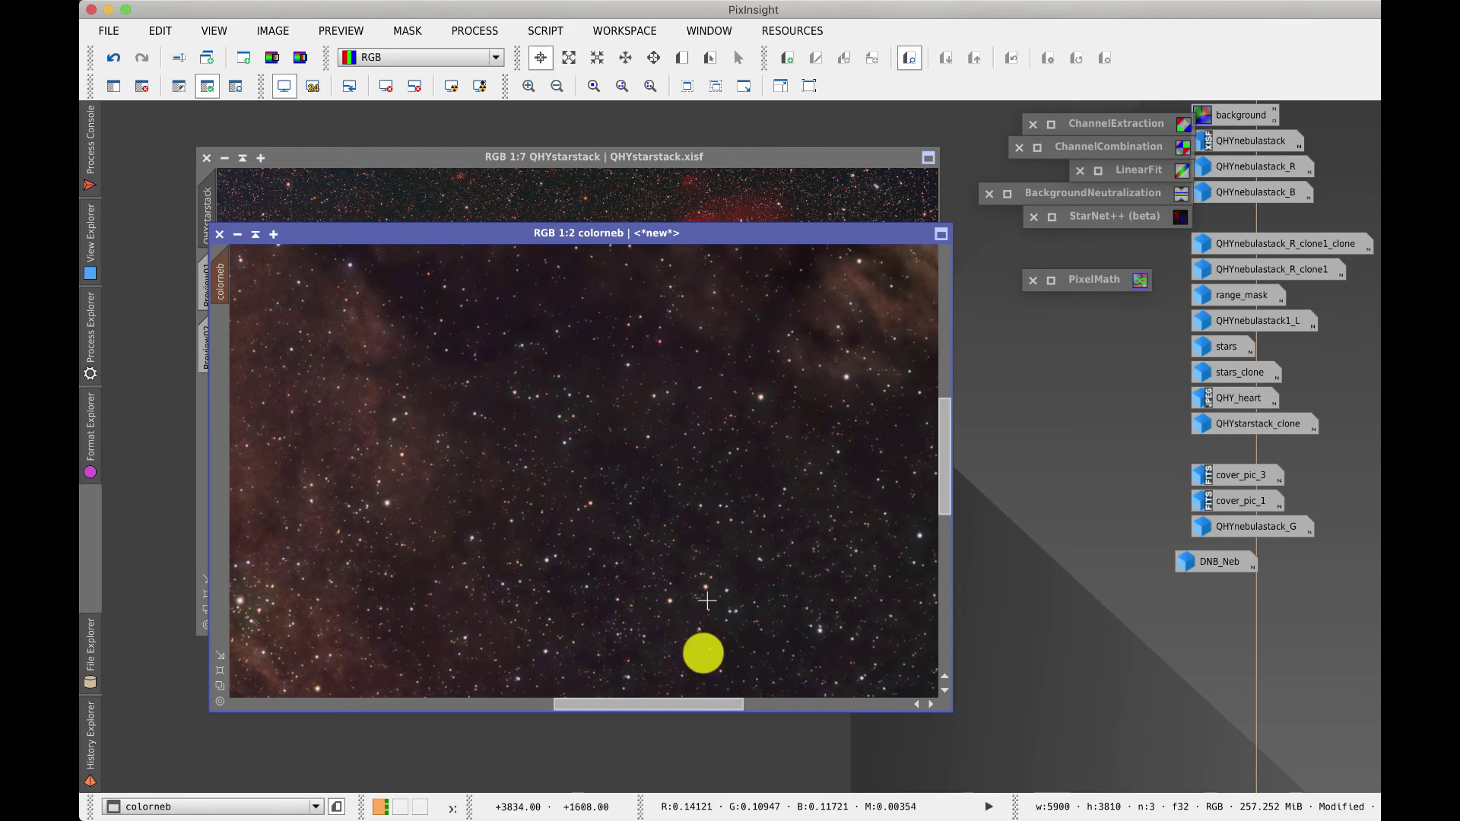
{"action": "left_click_drag", "start_coordinate": [691, 704], "coordinate": [804, 704]}
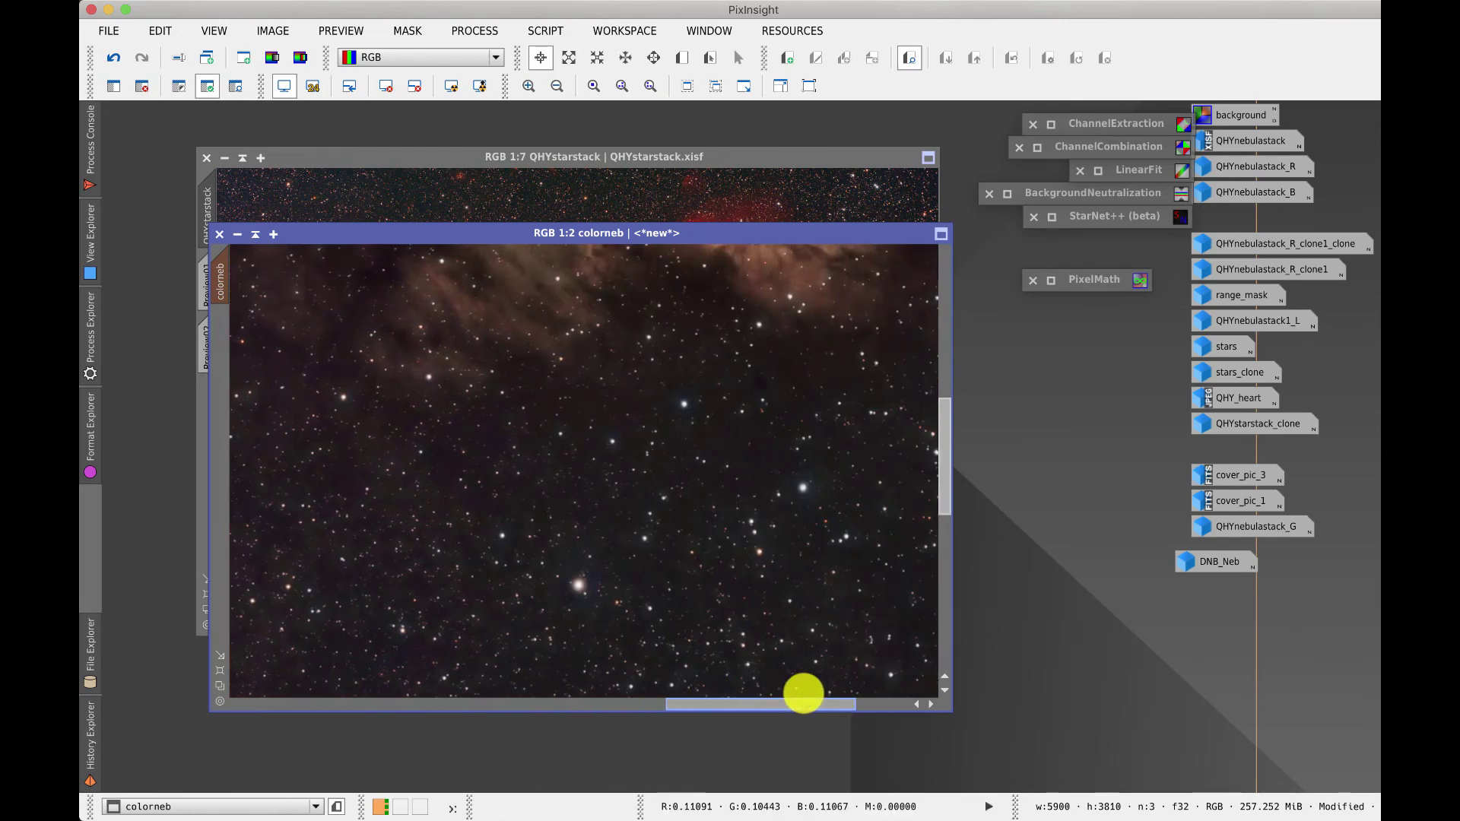
{"action": "left_click_drag", "start_coordinate": [945, 502], "coordinate": [923, 418]}
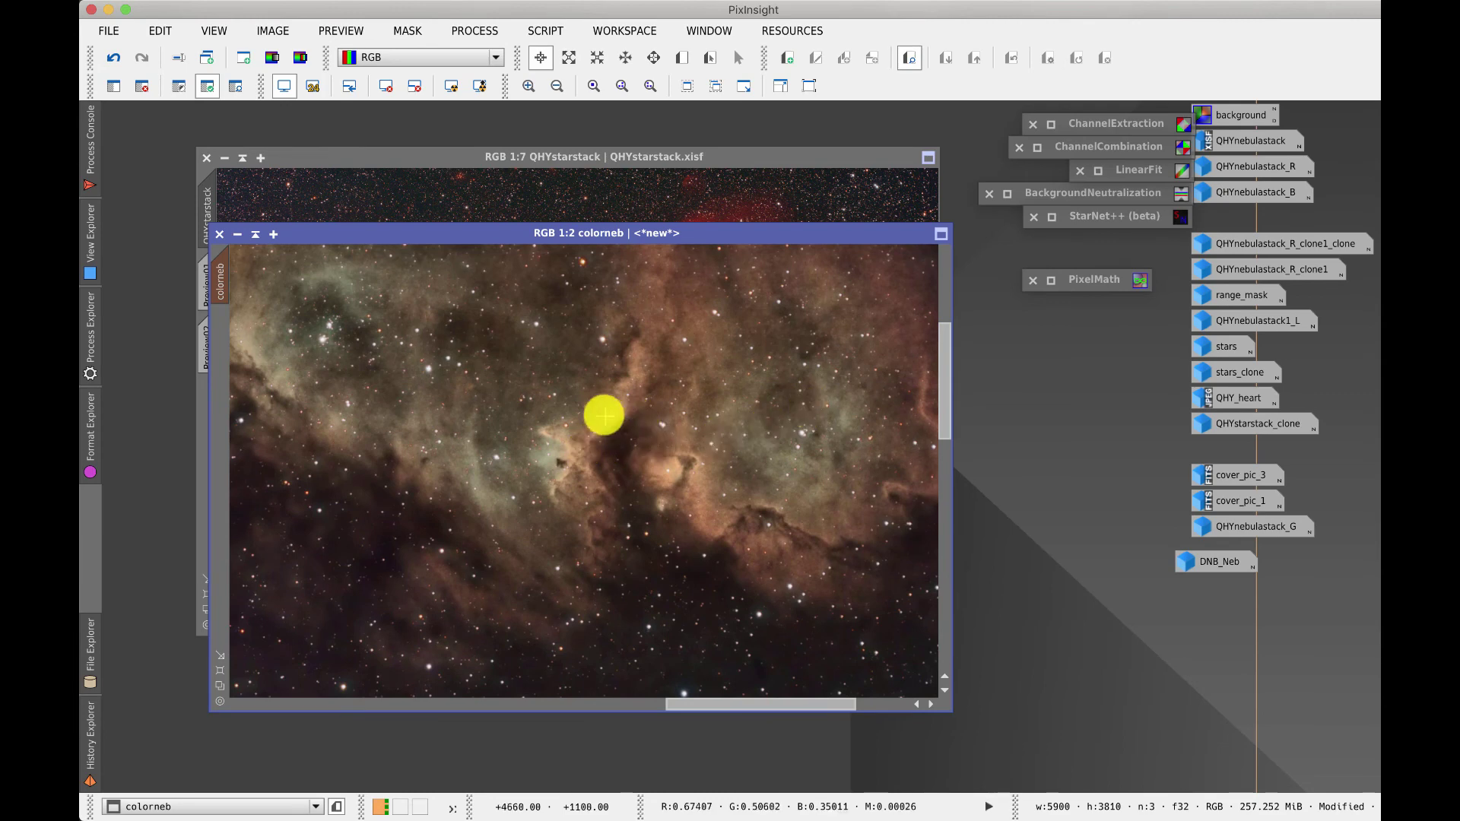
{"action": "left_click_drag", "start_coordinate": [692, 704], "coordinate": [358, 698]}
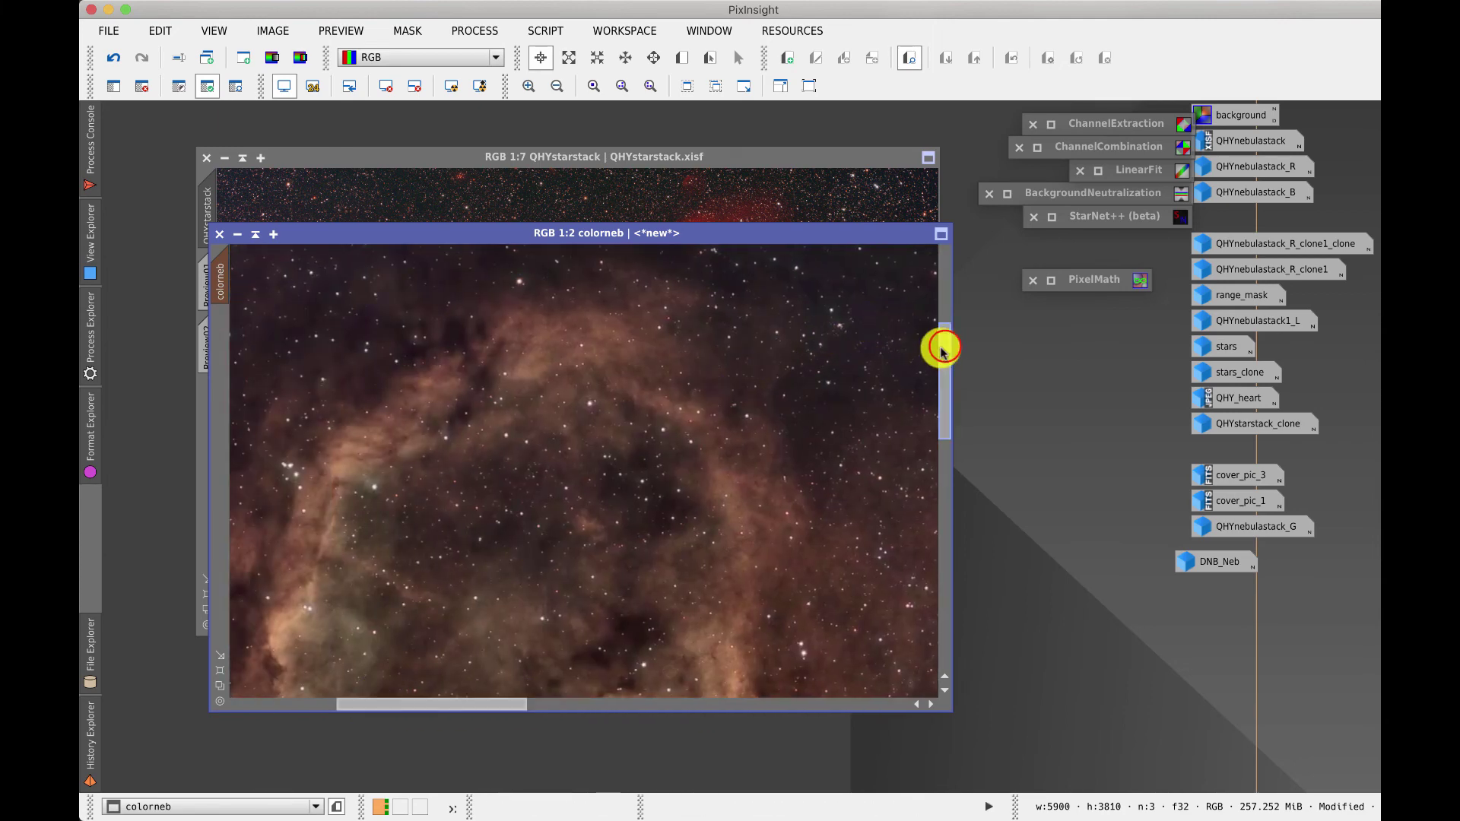
{"action": "left_click_drag", "start_coordinate": [941, 350], "coordinate": [928, 432]}
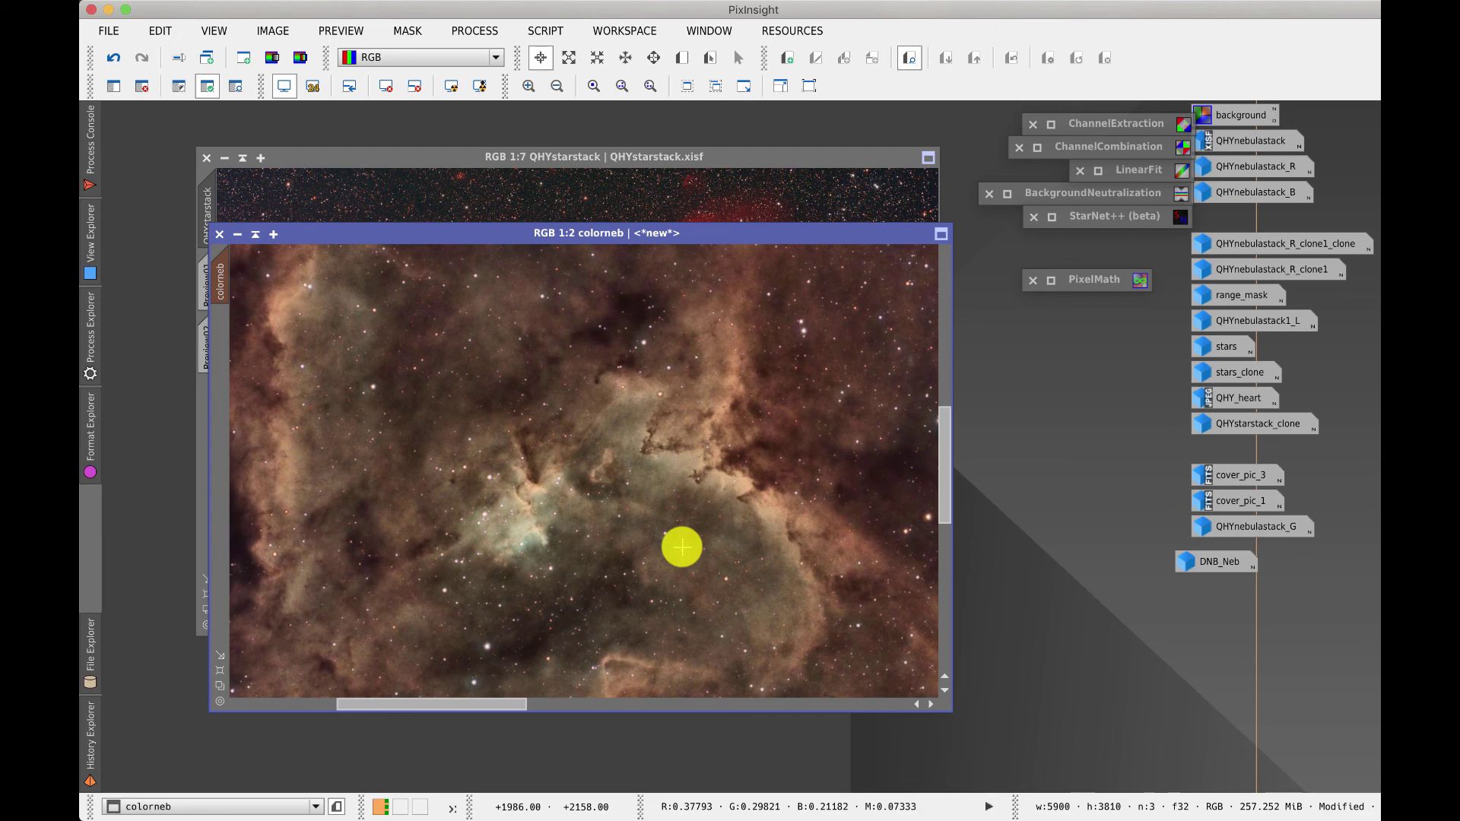
{"action": "left_click", "coordinate": [220, 682]}
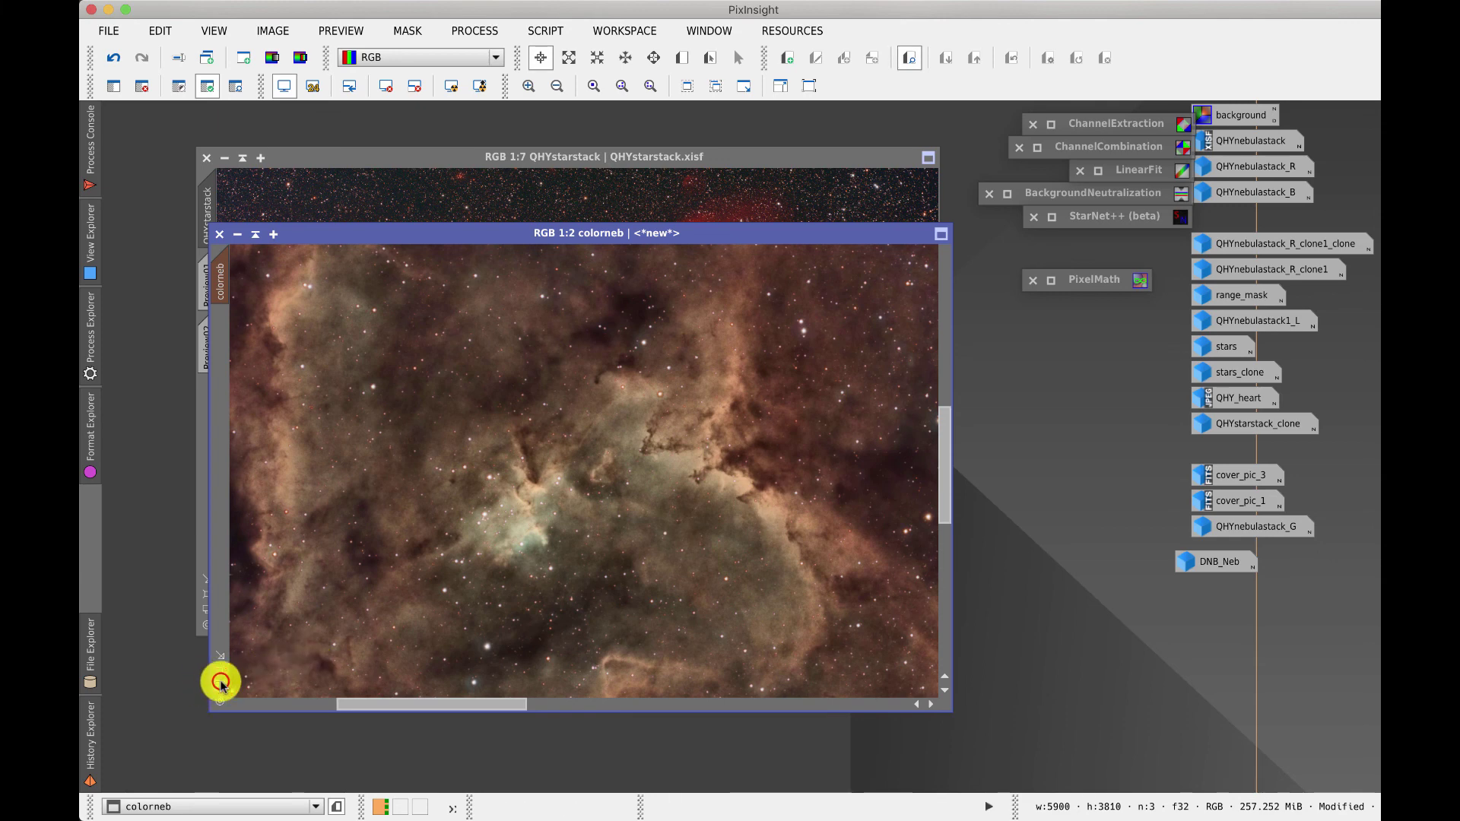